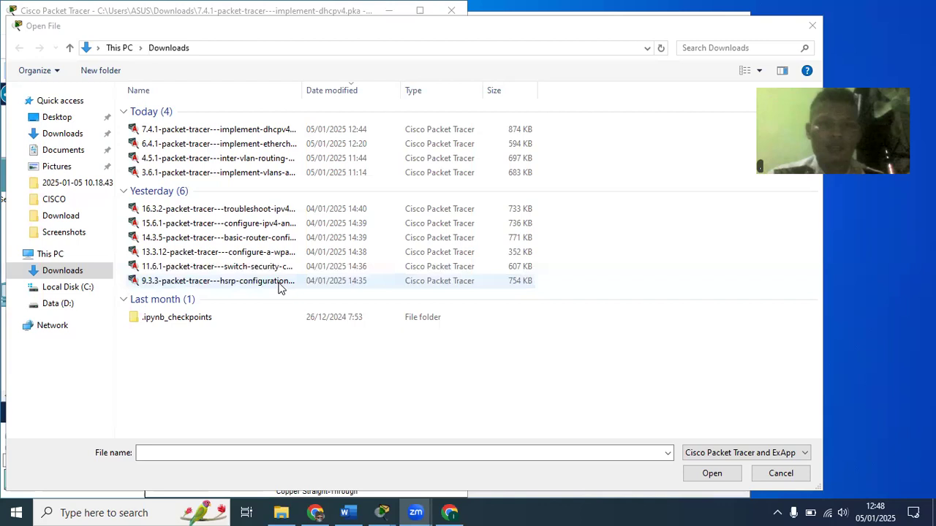
Step: Open the 9.3.3 HSRP configuration activity with the Guest profile and snap its instructions window beside the topology
{"action": "double_click", "coordinate": [278, 286]}
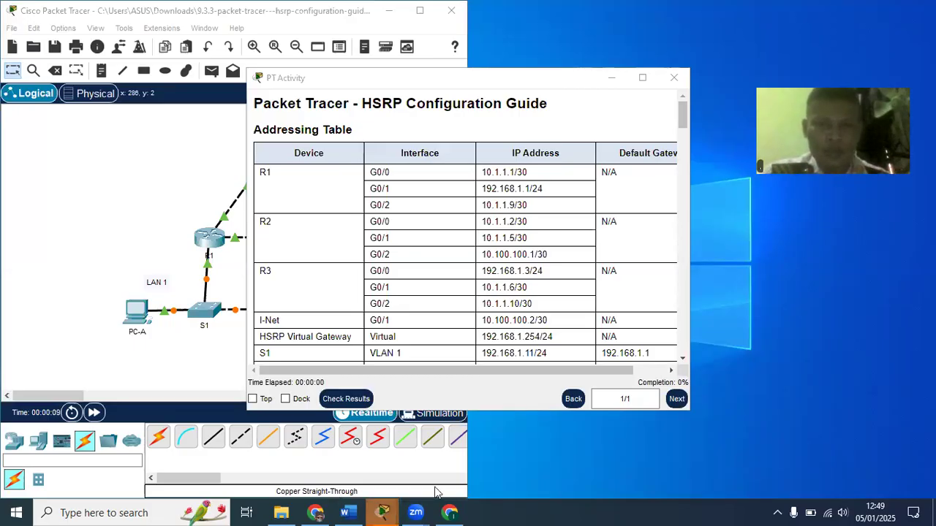
{"action": "mouse_move", "coordinate": [380, 511]}
{"action": "left_click", "coordinate": [472, 383]}
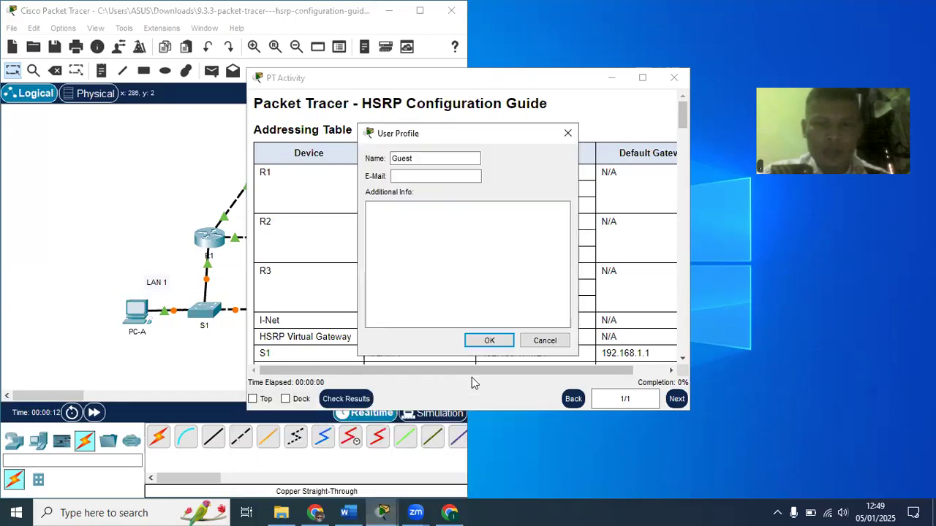
{"action": "left_click", "coordinate": [485, 341]}
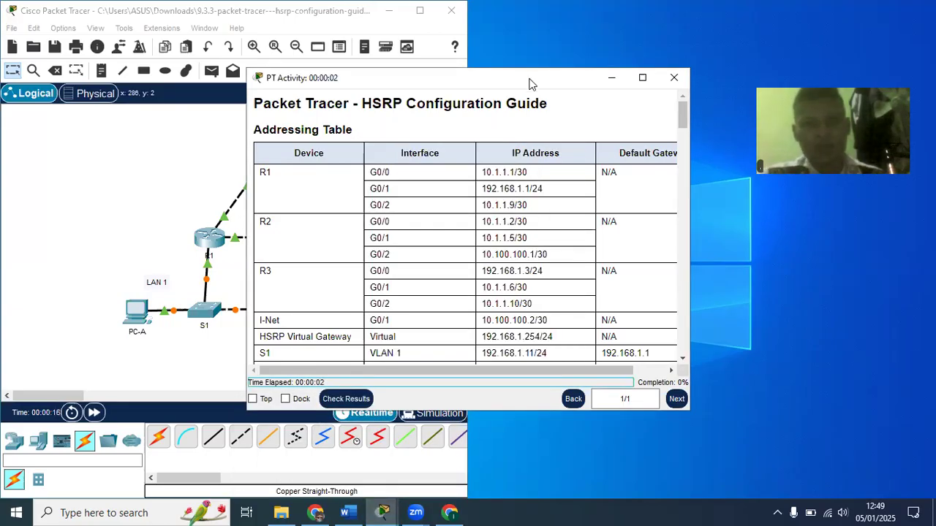
{"action": "key", "text": "super+Right"}
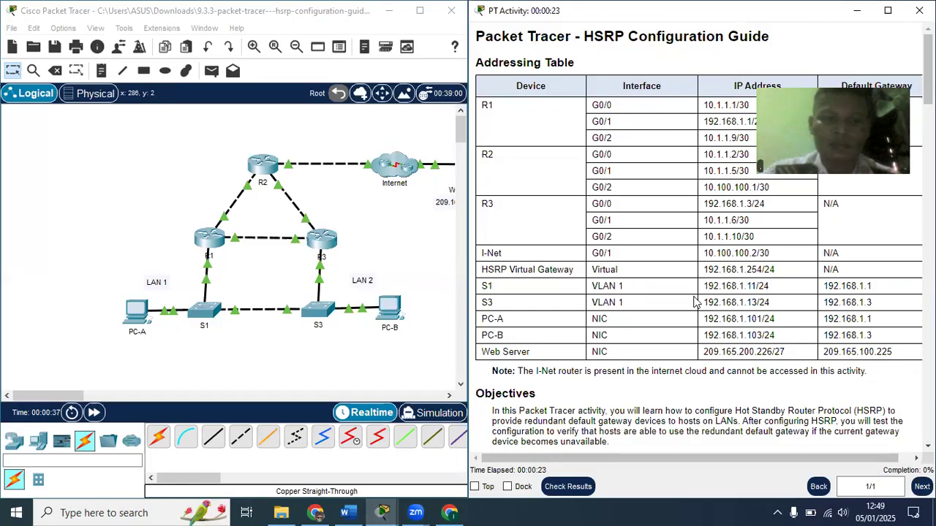
Step: Read the addressing table, objectives, background scenario and the Part 1 connectivity verification tasks in the activity instructions
{"action": "scroll", "coordinate": [695, 302], "scroll_direction": "down", "scroll_amount": 3}
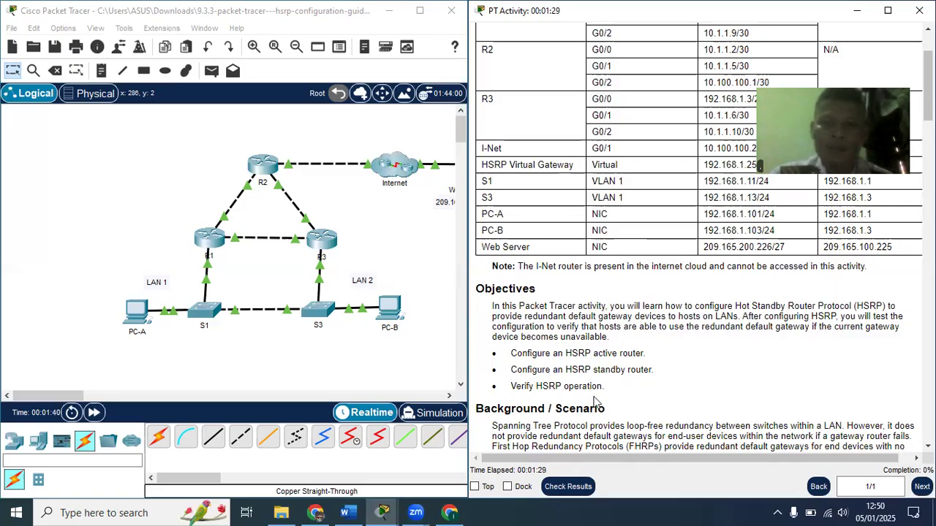
{"action": "scroll", "coordinate": [603, 395], "scroll_direction": "down", "scroll_amount": 3}
{"action": "scroll", "coordinate": [604, 396], "scroll_direction": "down", "scroll_amount": 1}
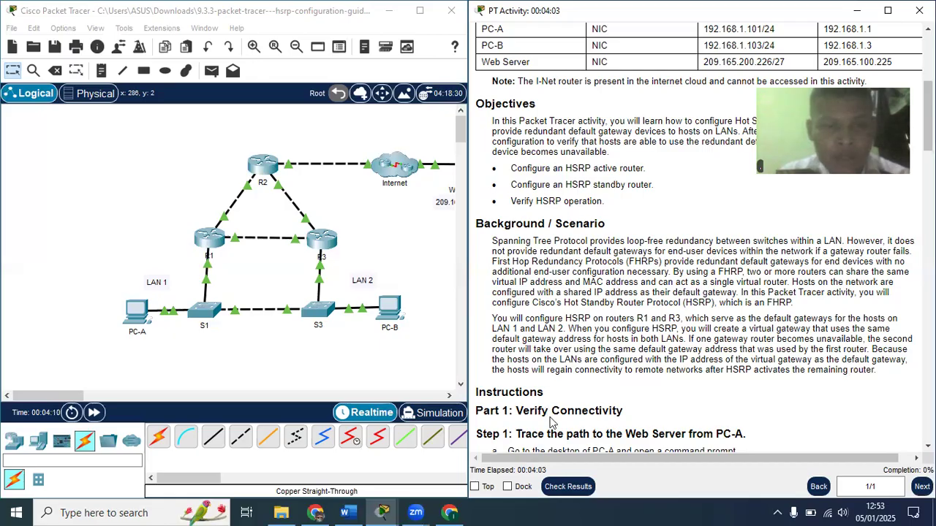
{"action": "scroll", "coordinate": [514, 431], "scroll_direction": "down", "scroll_amount": 3}
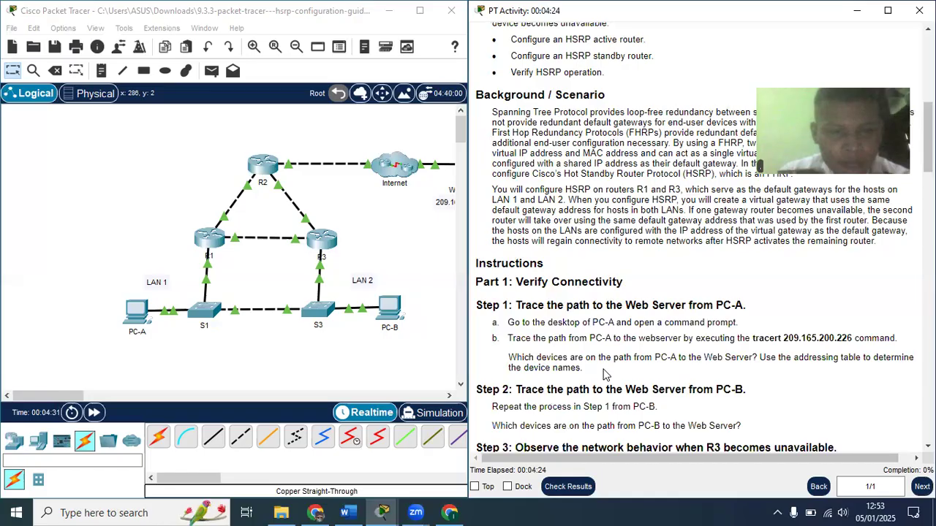
{"action": "scroll", "coordinate": [604, 374], "scroll_direction": "down", "scroll_amount": 3}
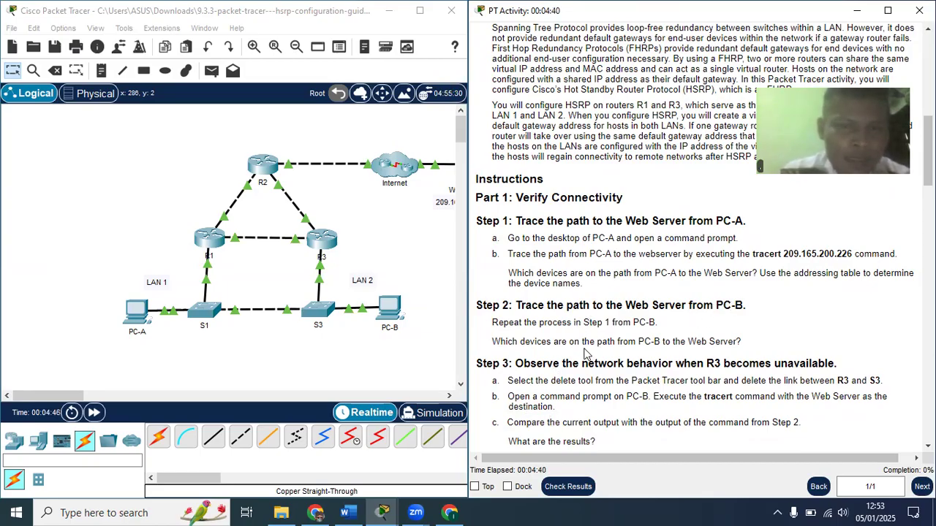
{"action": "scroll", "coordinate": [585, 354], "scroll_direction": "down", "scroll_amount": 3}
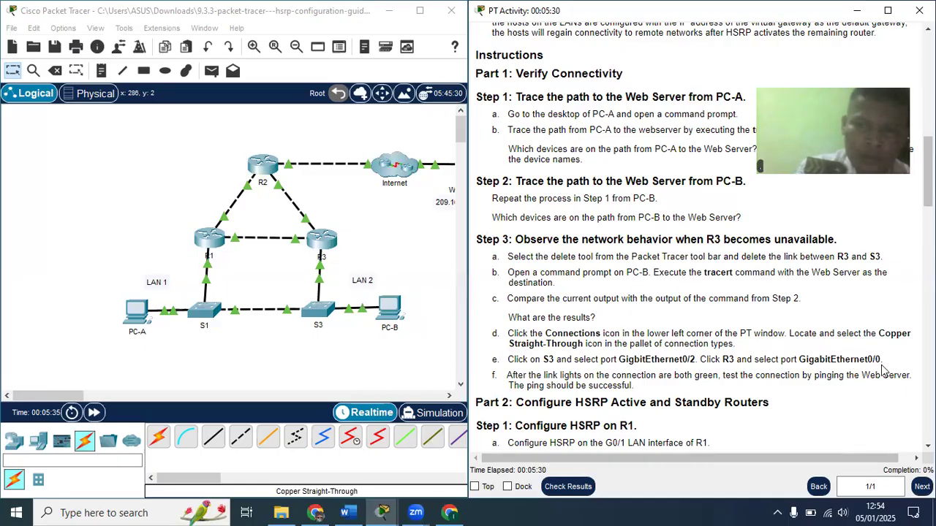
Step: Study the Part 2 instructions for configuring HSRP on R1 as the active router and R3 as the standby router
{"action": "scroll", "coordinate": [827, 363], "scroll_direction": "down", "scroll_amount": 3}
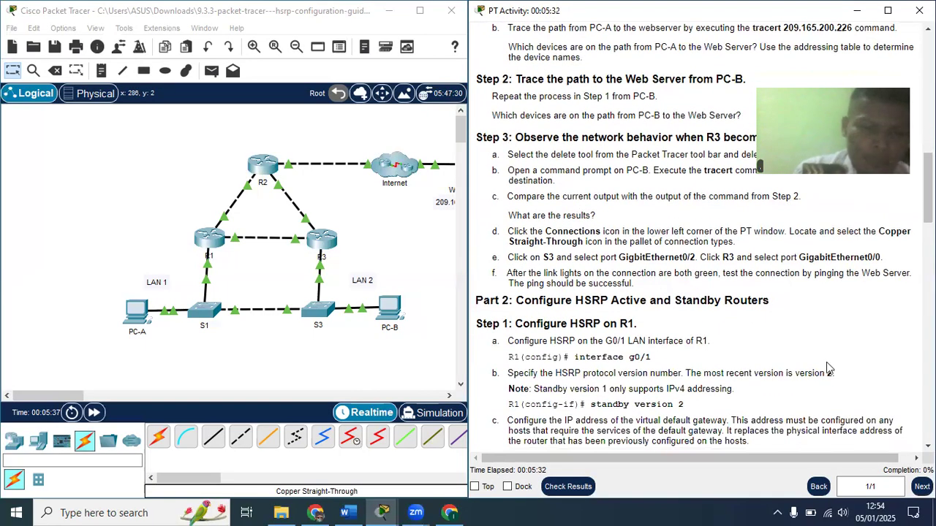
{"action": "scroll", "coordinate": [826, 361], "scroll_direction": "down", "scroll_amount": 1}
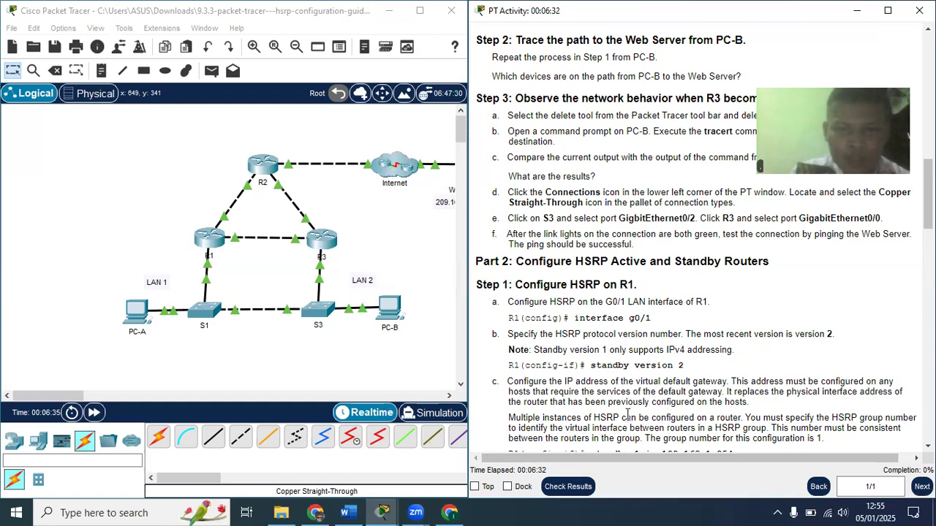
{"action": "scroll", "coordinate": [597, 415], "scroll_direction": "down", "scroll_amount": 2}
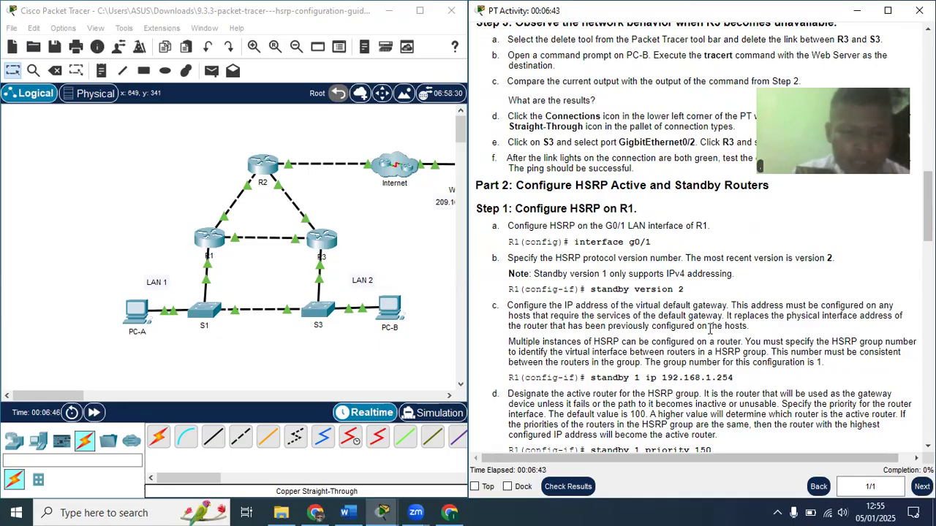
{"action": "scroll", "coordinate": [709, 330], "scroll_direction": "right", "scroll_amount": 1}
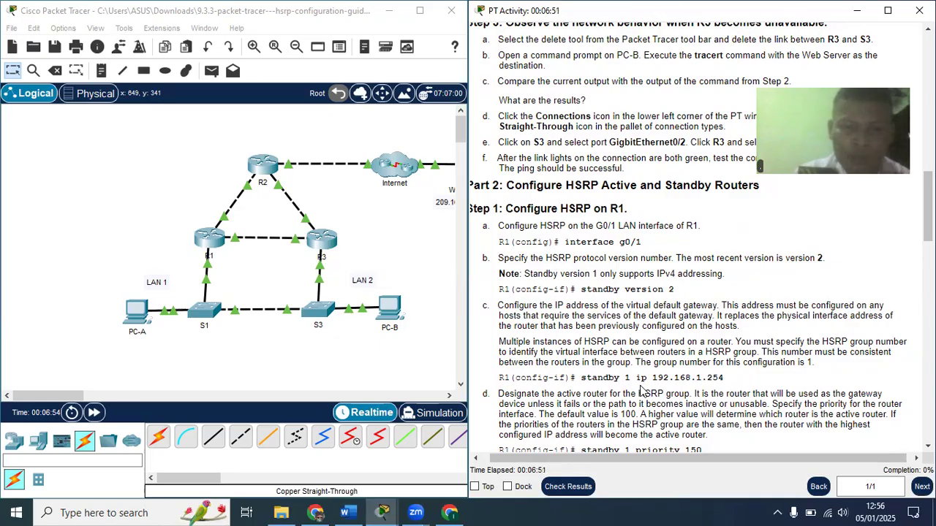
{"action": "scroll", "coordinate": [641, 393], "scroll_direction": "left", "scroll_amount": 1}
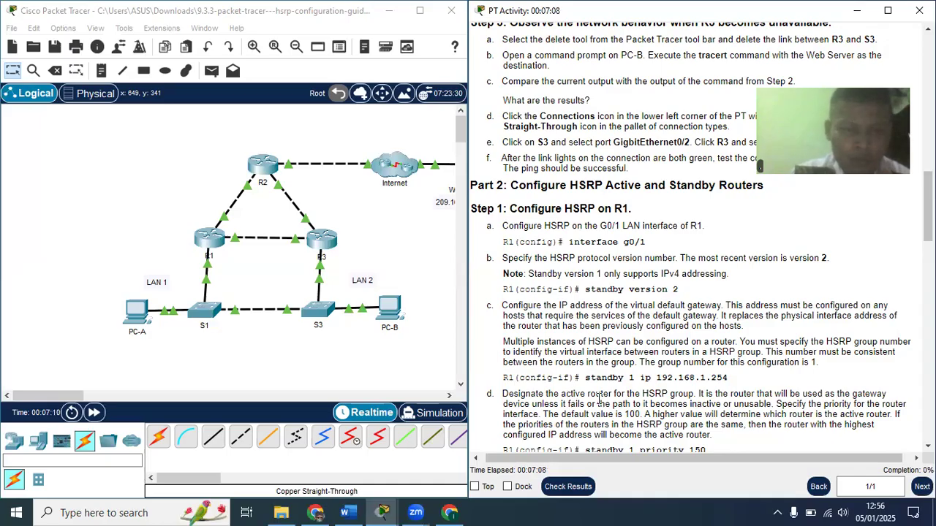
{"action": "scroll", "coordinate": [584, 403], "scroll_direction": "left", "scroll_amount": 1}
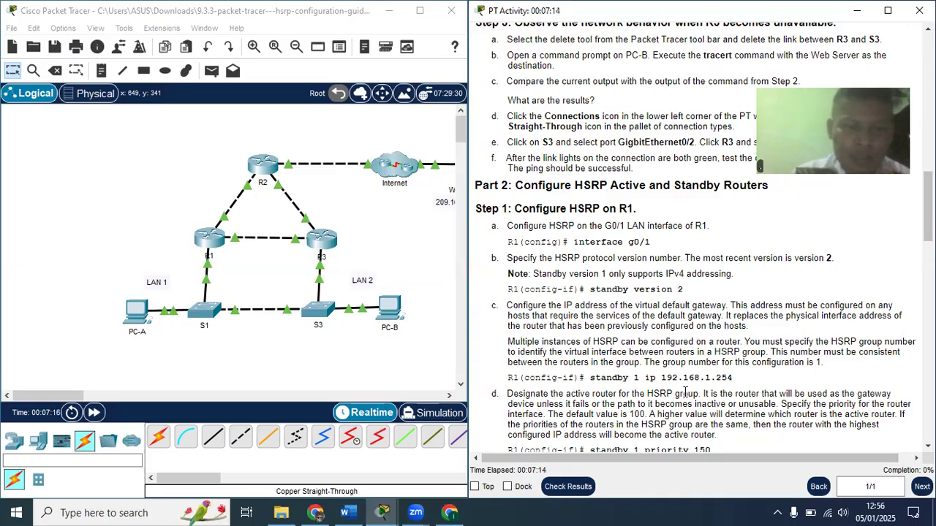
{"action": "scroll", "coordinate": [685, 393], "scroll_direction": "down", "scroll_amount": 1}
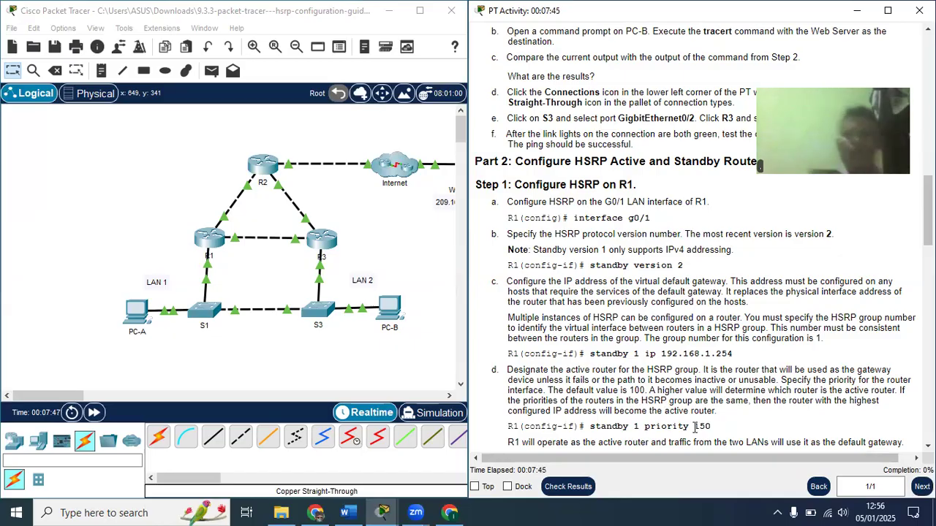
{"action": "scroll", "coordinate": [695, 428], "scroll_direction": "down", "scroll_amount": 3}
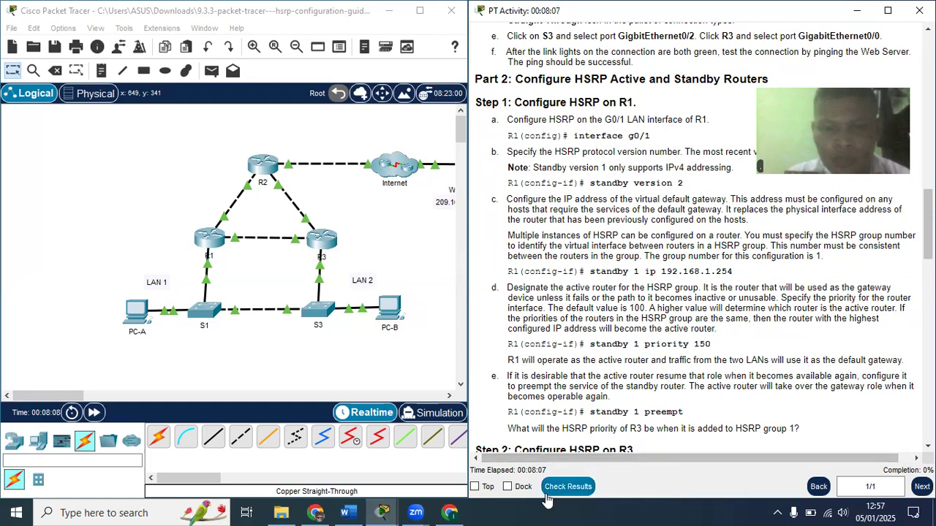
{"action": "scroll", "coordinate": [646, 451], "scroll_direction": "right", "scroll_amount": 1}
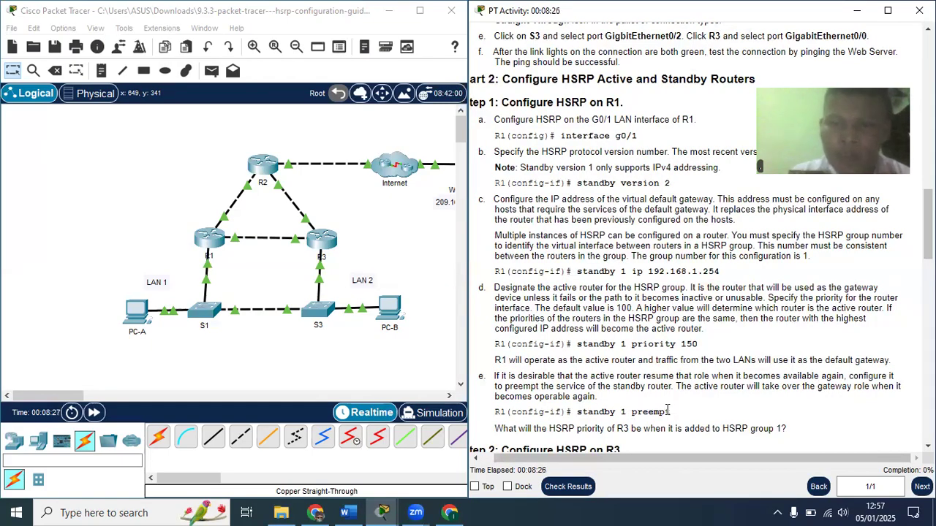
{"action": "scroll", "coordinate": [689, 409], "scroll_direction": "down", "scroll_amount": 5}
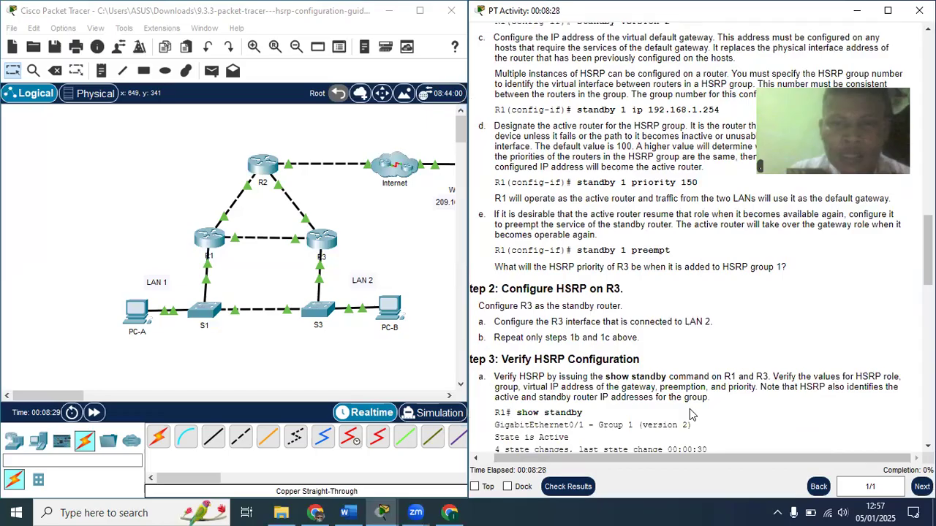
{"action": "scroll", "coordinate": [690, 408], "scroll_direction": "left", "scroll_amount": 1}
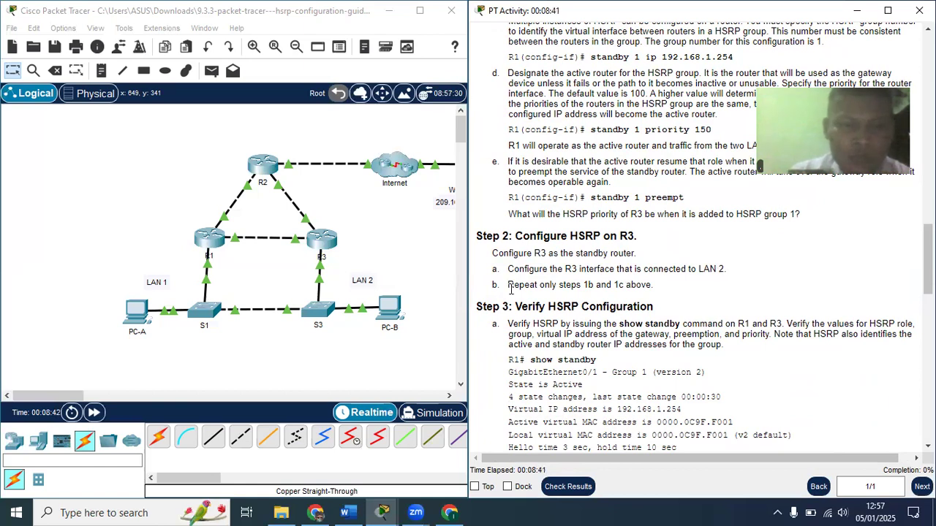
{"action": "scroll", "coordinate": [572, 230], "scroll_direction": "up", "scroll_amount": 1}
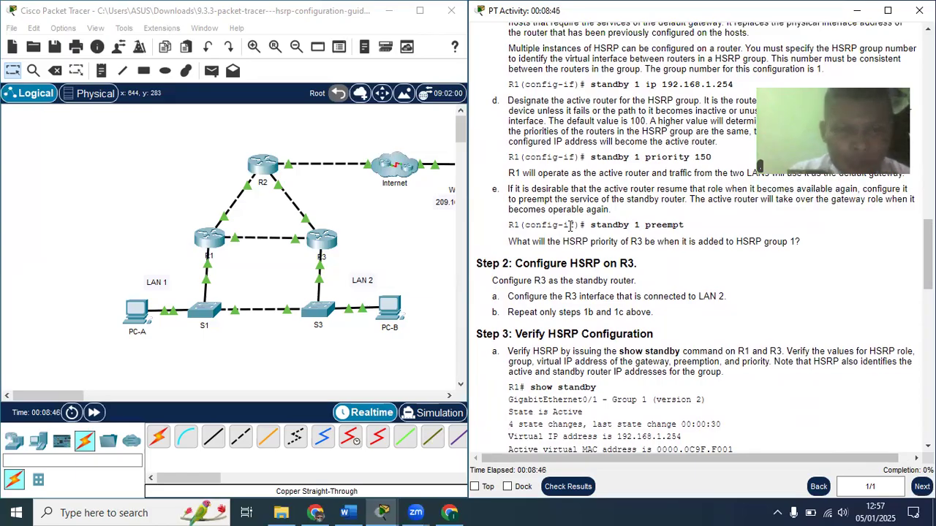
{"action": "scroll", "coordinate": [572, 226], "scroll_direction": "up", "scroll_amount": 5}
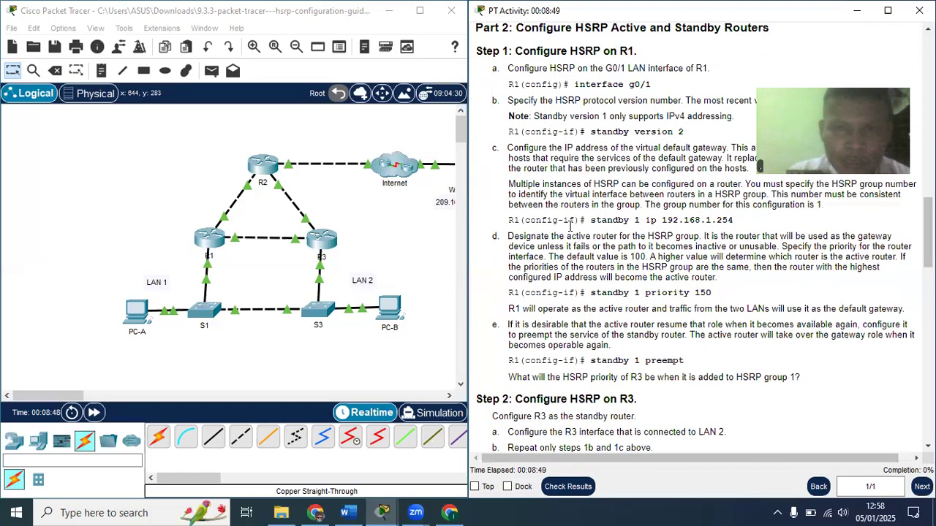
{"action": "scroll", "coordinate": [634, 201], "scroll_direction": "down", "scroll_amount": 4}
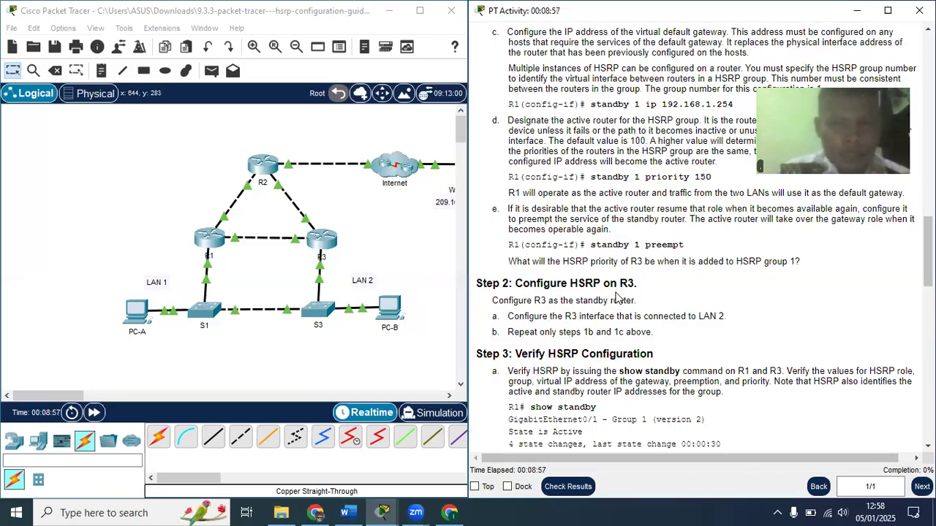
Step: Review the Part 2 HSRP verification instructions, covering the show standby commands, the questions and the default gateway changes
{"action": "scroll", "coordinate": [616, 296], "scroll_direction": "down", "scroll_amount": 4}
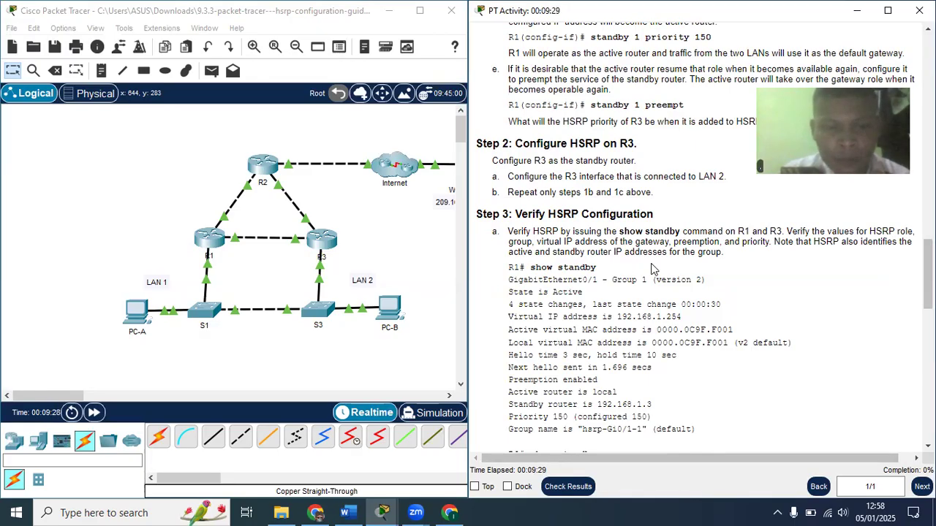
{"action": "scroll", "coordinate": [651, 269], "scroll_direction": "down", "scroll_amount": 10}
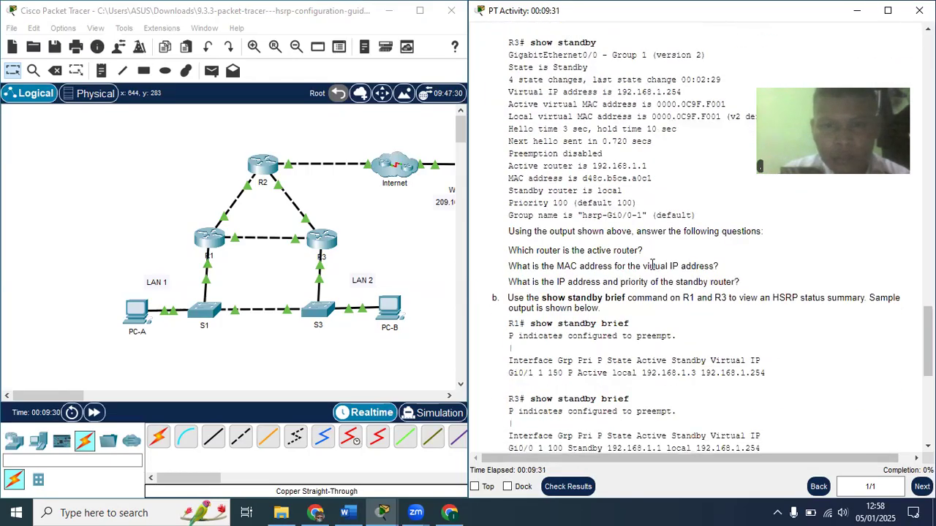
{"action": "scroll", "coordinate": [651, 266], "scroll_direction": "down", "scroll_amount": 2}
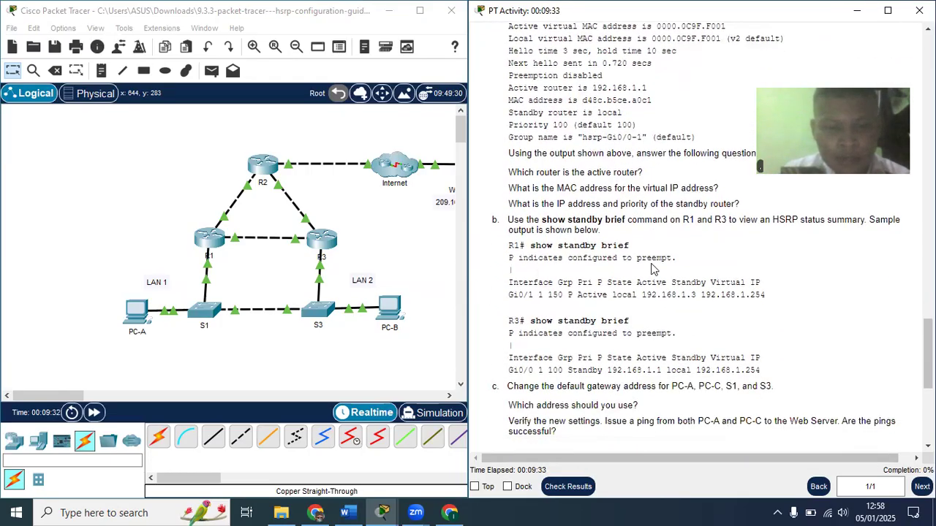
{"action": "scroll", "coordinate": [653, 269], "scroll_direction": "down", "scroll_amount": 4}
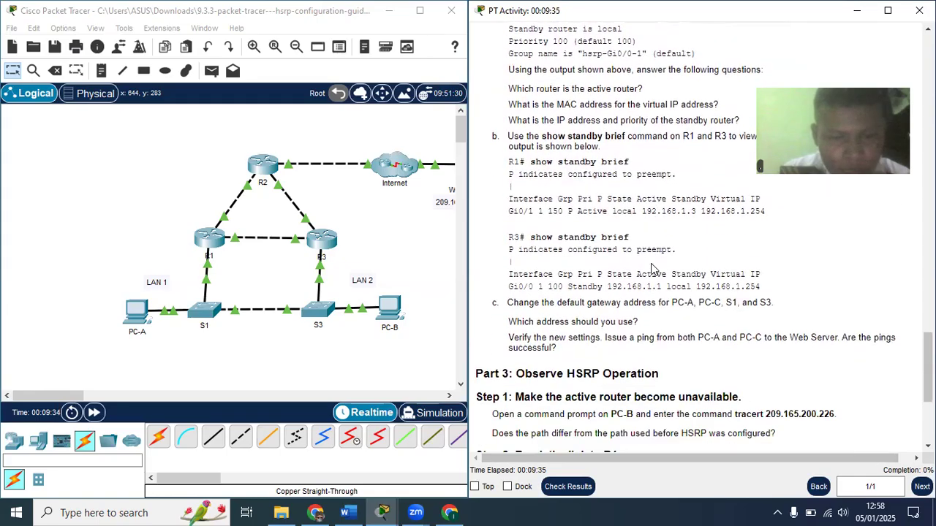
{"action": "scroll", "coordinate": [578, 156], "scroll_direction": "up", "scroll_amount": 3}
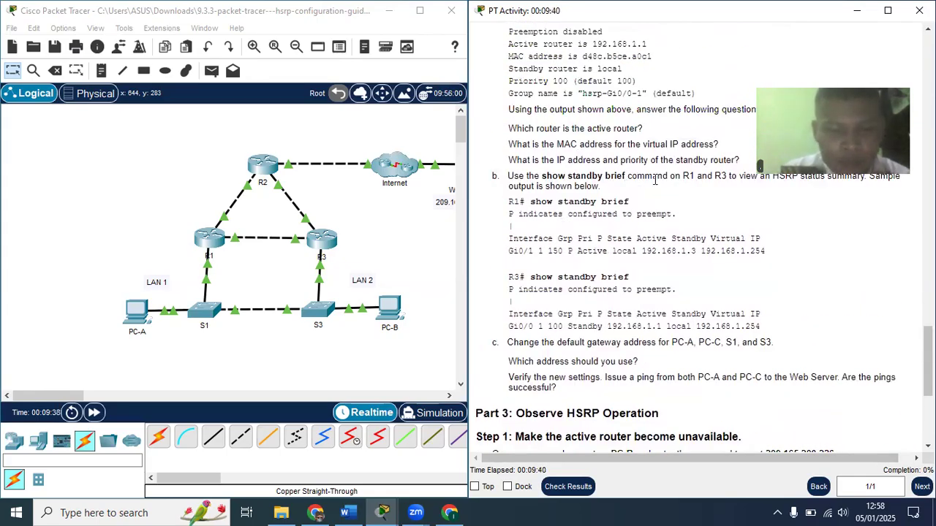
{"action": "scroll", "coordinate": [655, 180], "scroll_direction": "up", "scroll_amount": 3}
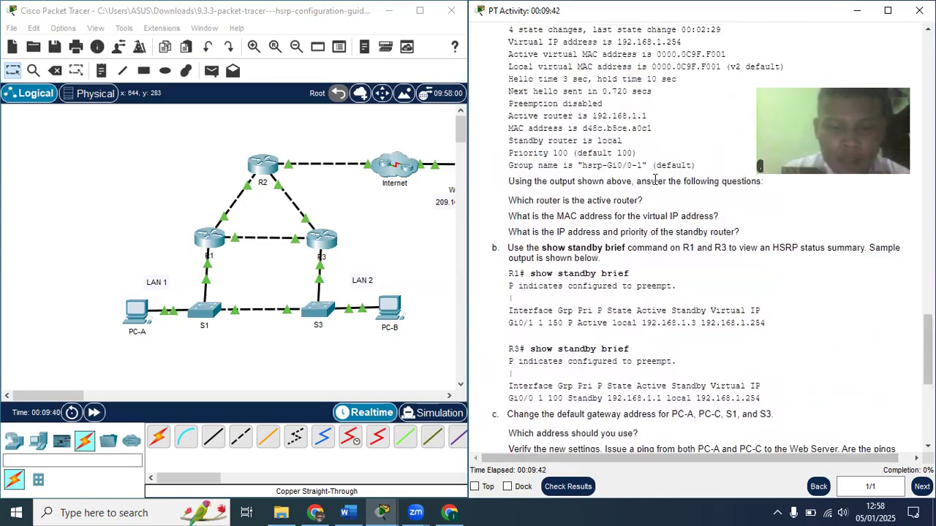
{"action": "scroll", "coordinate": [713, 203], "scroll_direction": "down", "scroll_amount": 2}
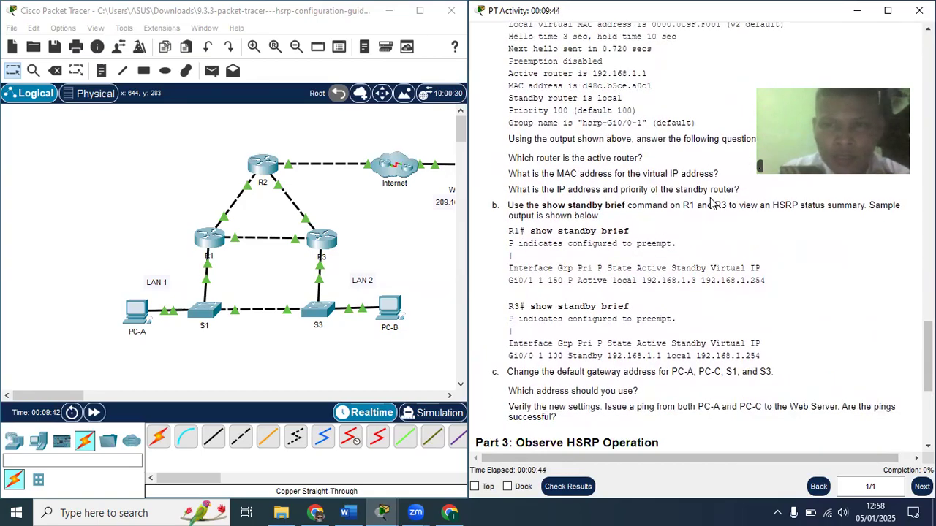
{"action": "scroll", "coordinate": [539, 270], "scroll_direction": "down", "scroll_amount": 4}
{"action": "scroll", "coordinate": [538, 270], "scroll_direction": "down", "scroll_amount": 8}
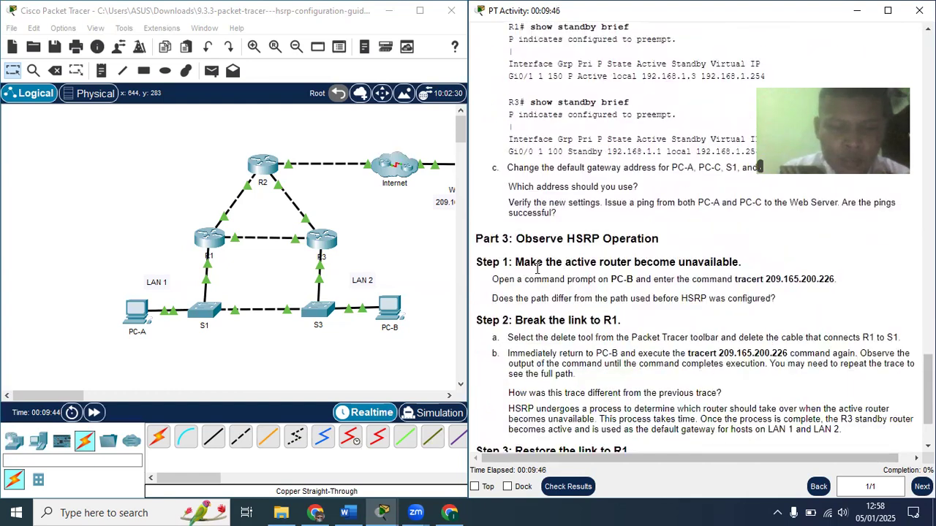
{"action": "scroll", "coordinate": [538, 272], "scroll_direction": "up", "scroll_amount": 12}
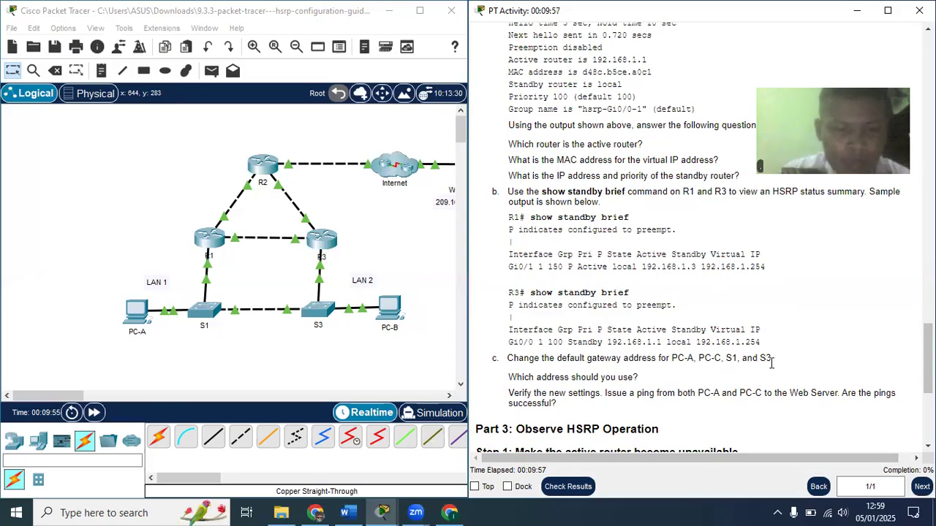
Step: Read the Part 3 instructions on tracing from PC-B, breaking the link to R1 and restoring it
{"action": "scroll", "coordinate": [771, 363], "scroll_direction": "down", "scroll_amount": 5}
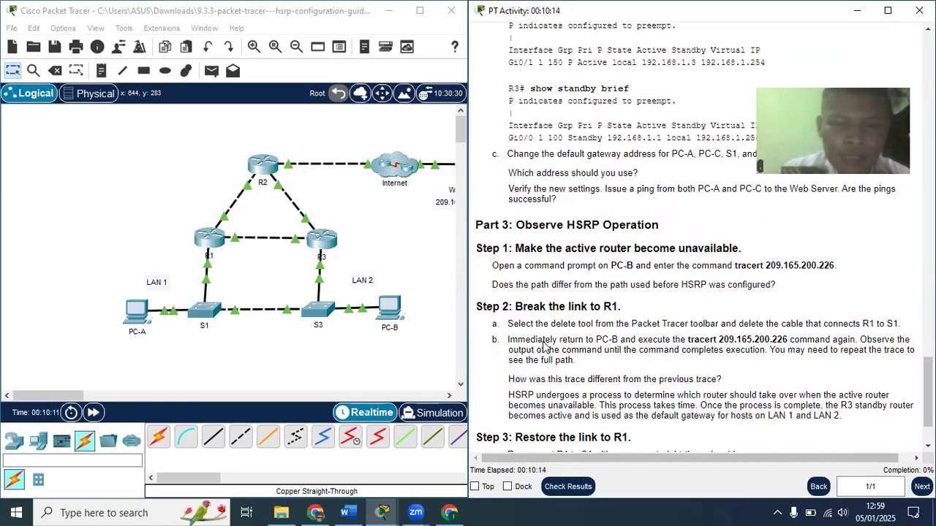
{"action": "scroll", "coordinate": [544, 345], "scroll_direction": "down", "scroll_amount": 1}
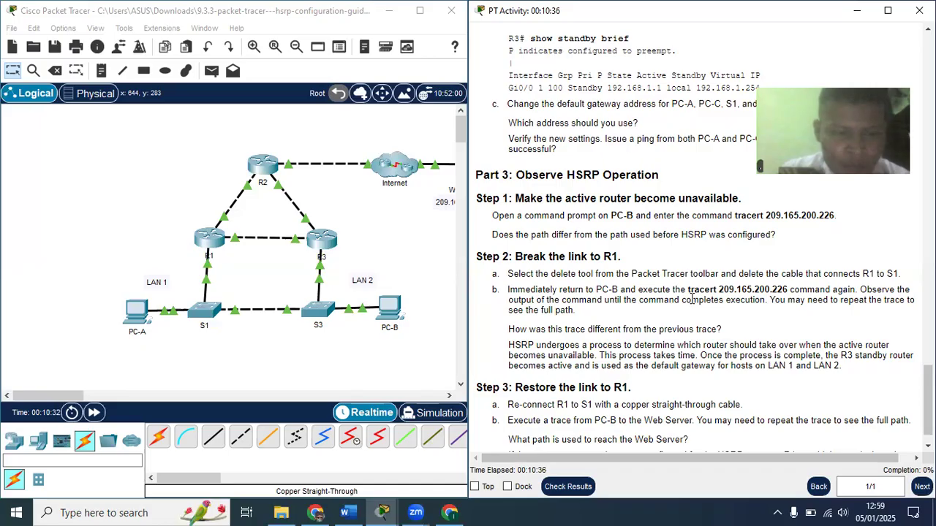
{"action": "scroll", "coordinate": [691, 300], "scroll_direction": "up", "scroll_amount": 1}
{"action": "scroll", "coordinate": [692, 299], "scroll_direction": "down", "scroll_amount": 2}
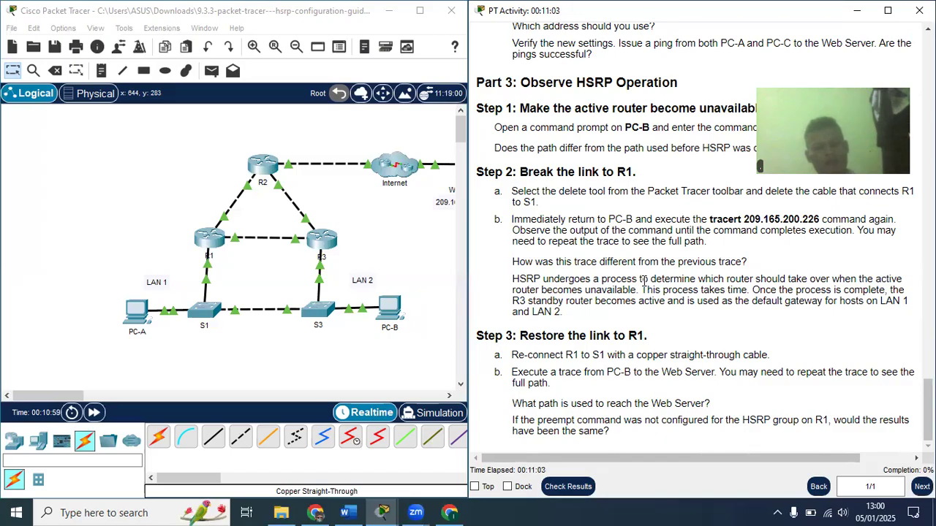
Step: Open the Command Prompt on PC-A
{"action": "left_click", "coordinate": [293, 272]}
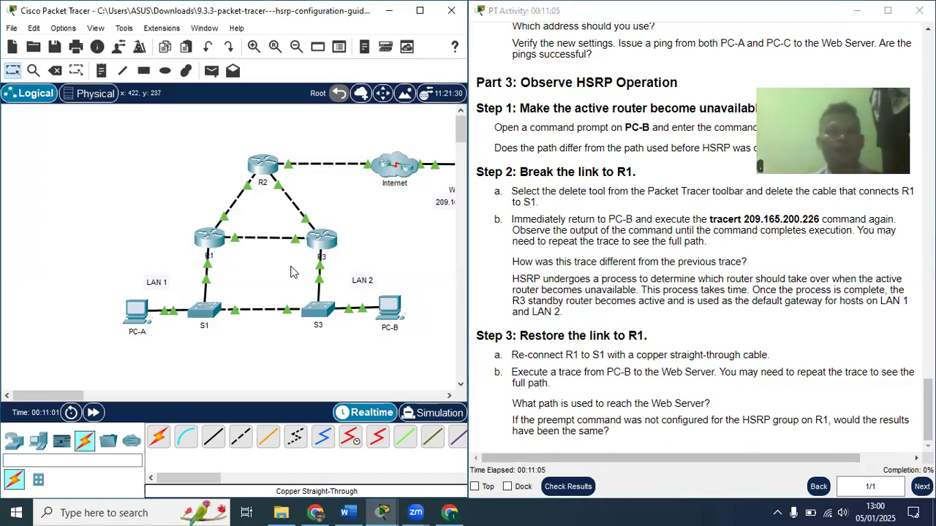
{"action": "scroll", "coordinate": [246, 273], "scroll_direction": "right", "scroll_amount": 3}
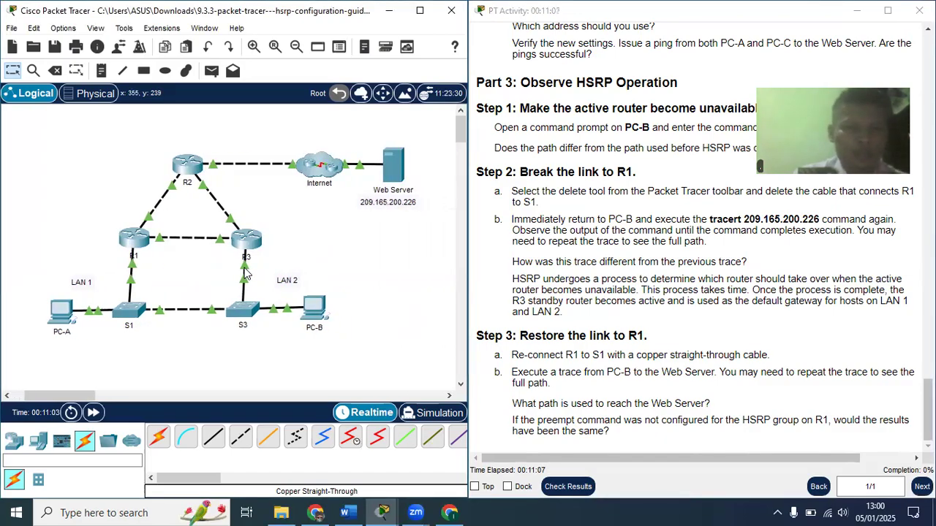
{"action": "left_click", "coordinate": [57, 311]}
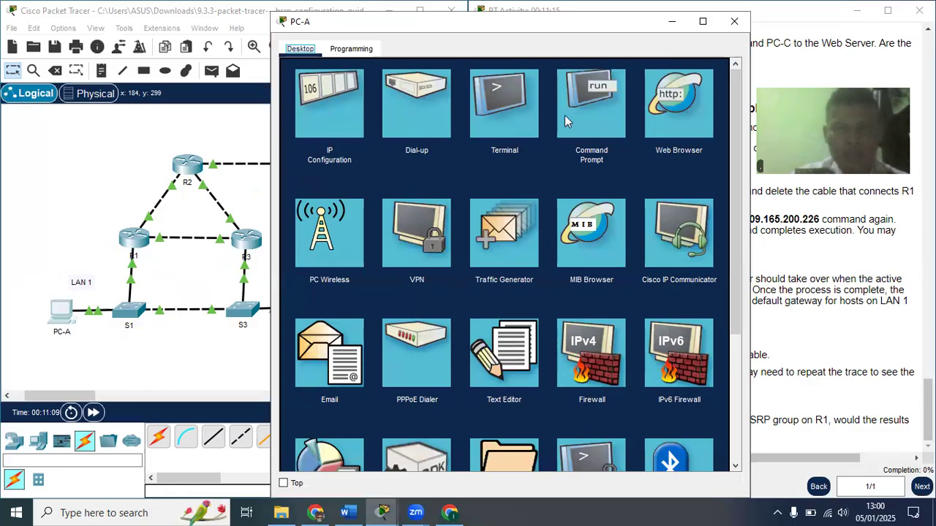
{"action": "left_click", "coordinate": [583, 112]}
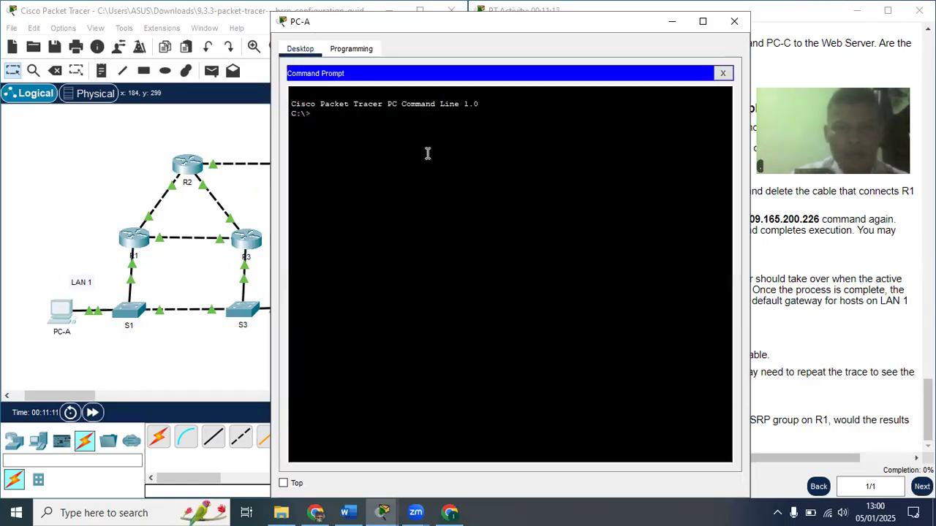
Step: Trace the path from PC-A to the Web Server with tracert 209.165.200.226, and minimize the PC-A window
{"action": "type", "text": "TRACER"}
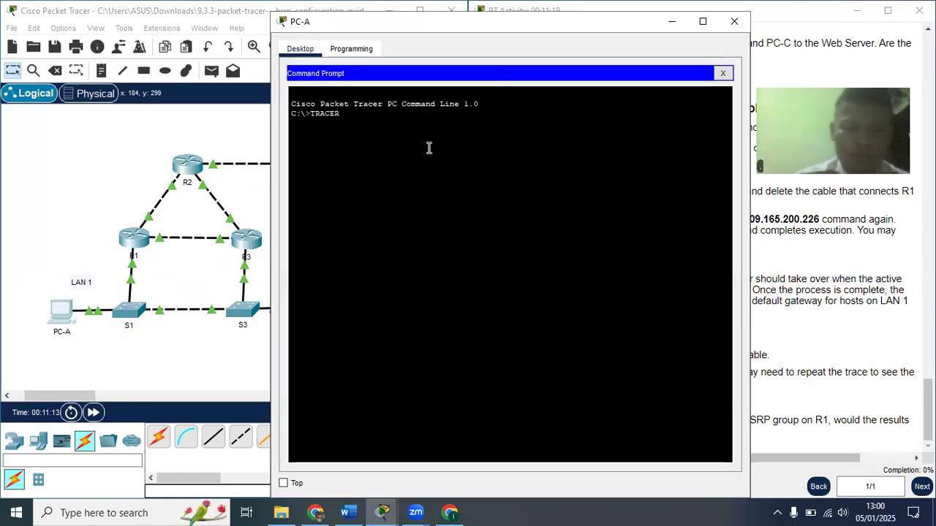
{"action": "key", "text": "BackSpace"}
{"action": "key", "text": "BackSpace"}
{"action": "key", "text": "BackSpace"}
{"action": "key", "text": "BackSpace"}
{"action": "key", "text": "BackSpace"}
{"action": "key", "text": "BackSpace"}
{"action": "type", "text": "tracr"}
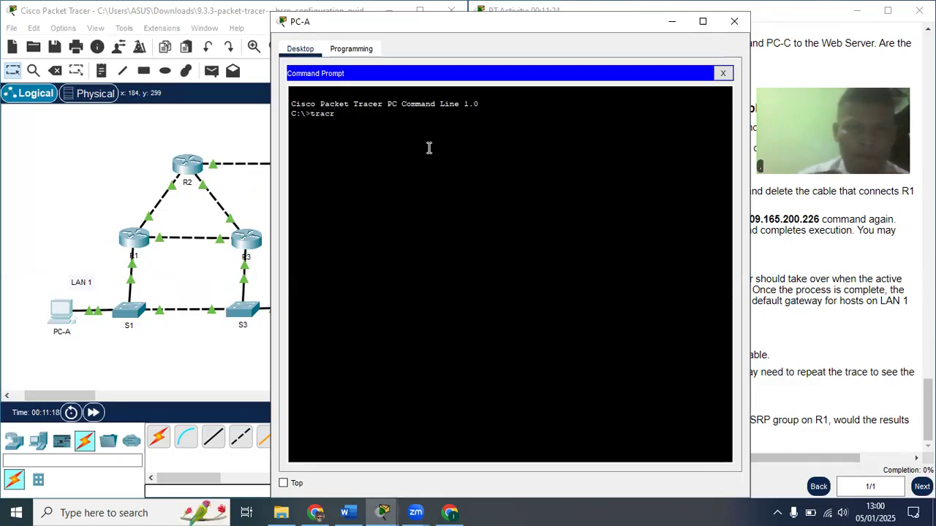
{"action": "key", "text": "BackSpace"}
{"action": "type", "text": "ert 209"}
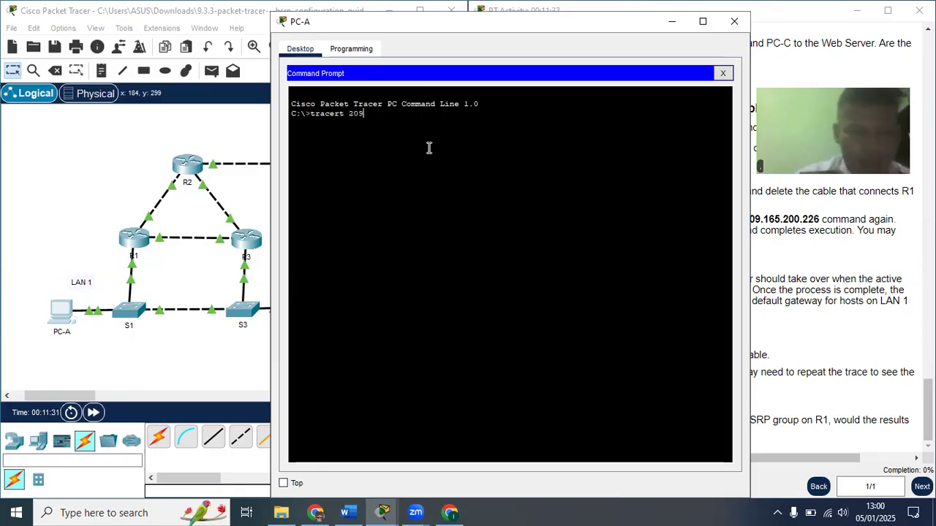
{"action": "type", "text": "."}
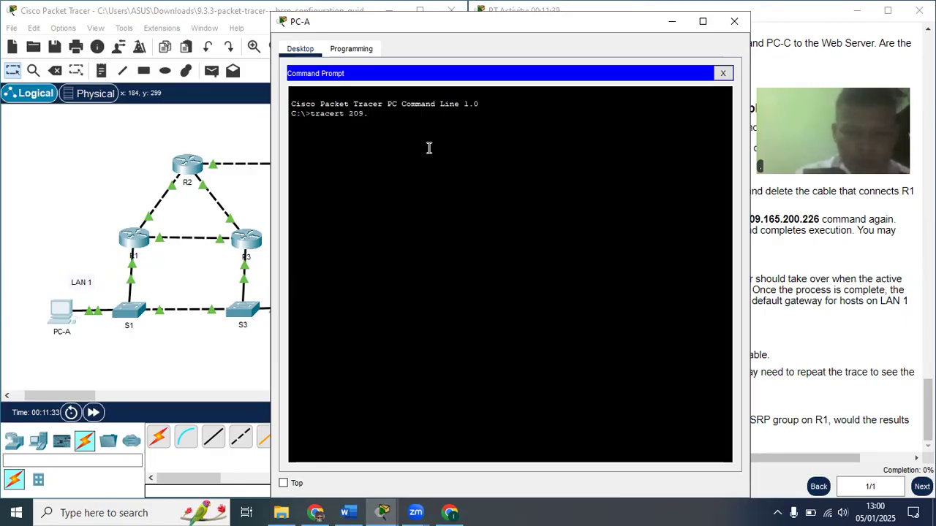
{"action": "type", "text": "16"}
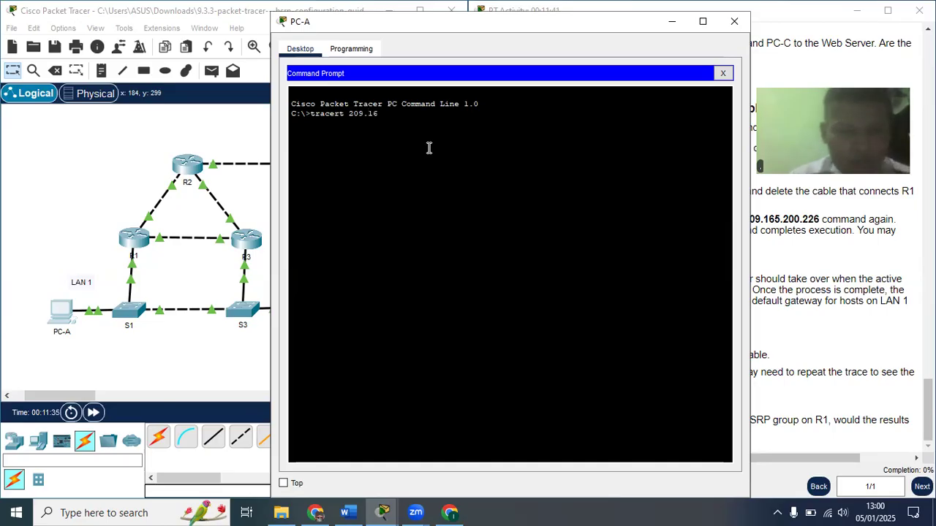
{"action": "type", "text": "5."}
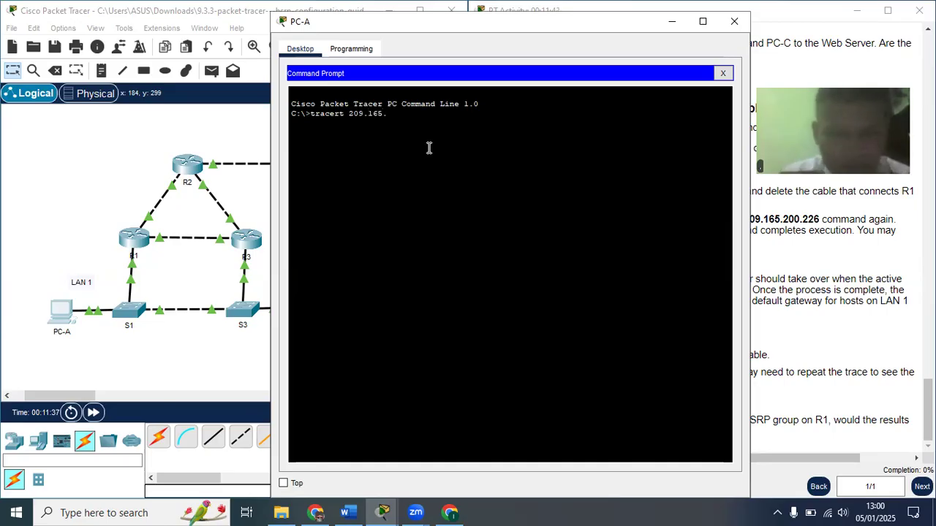
{"action": "type", "text": "200"}
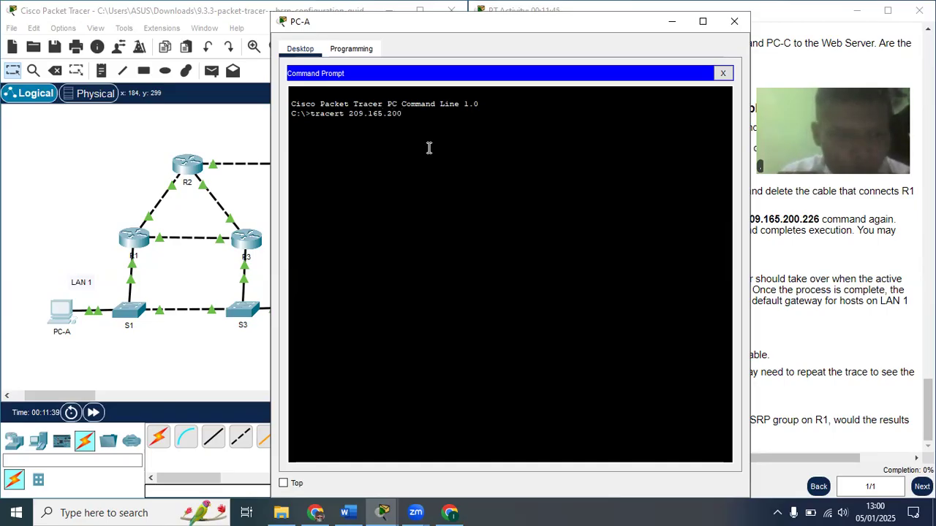
{"action": "type", "text": ".226"}
{"action": "key", "text": "Return"}
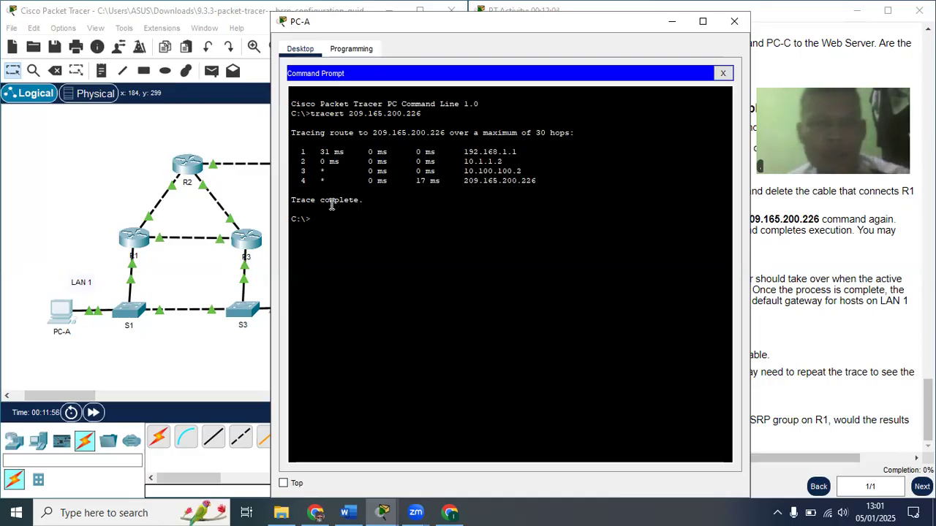
{"action": "left_click", "coordinate": [673, 23]}
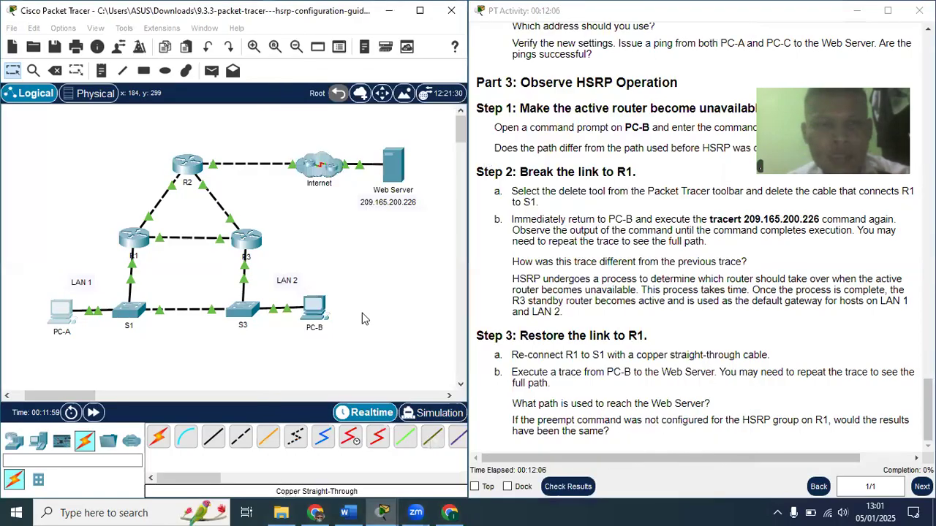
Step: Trace the path from PC-B to the Web Server by running tracert 209.165.200.226 in its Command Prompt, and minimize the window
{"action": "left_click", "coordinate": [315, 310]}
{"action": "left_click", "coordinate": [576, 114]}
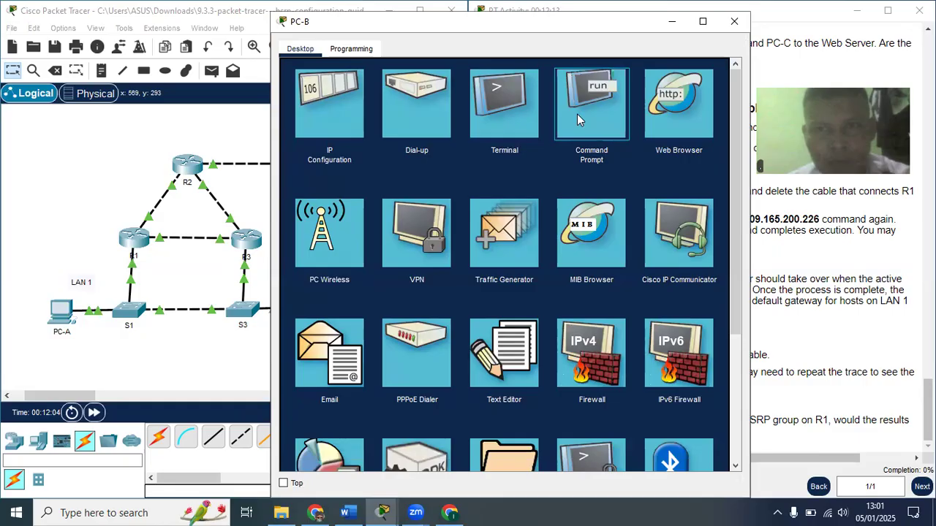
{"action": "type", "text": "tracert 20"}
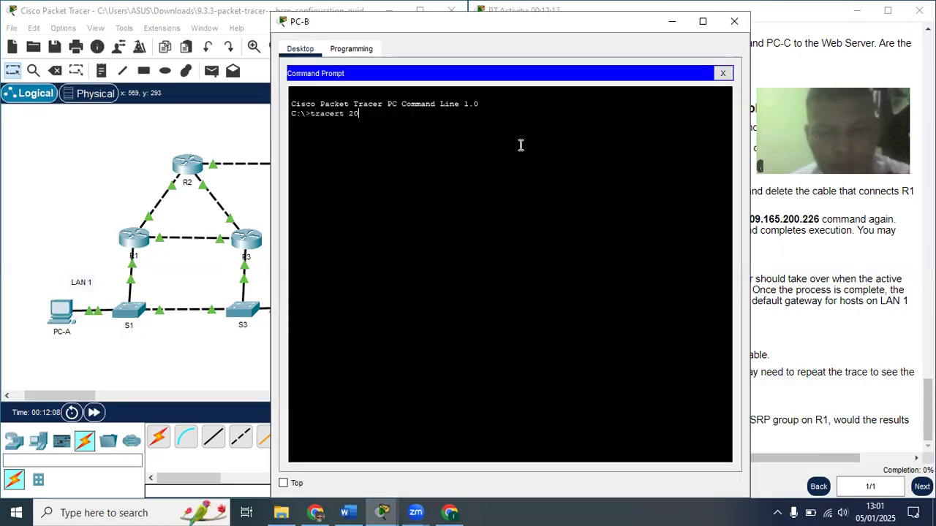
{"action": "type", "text": "9.165"}
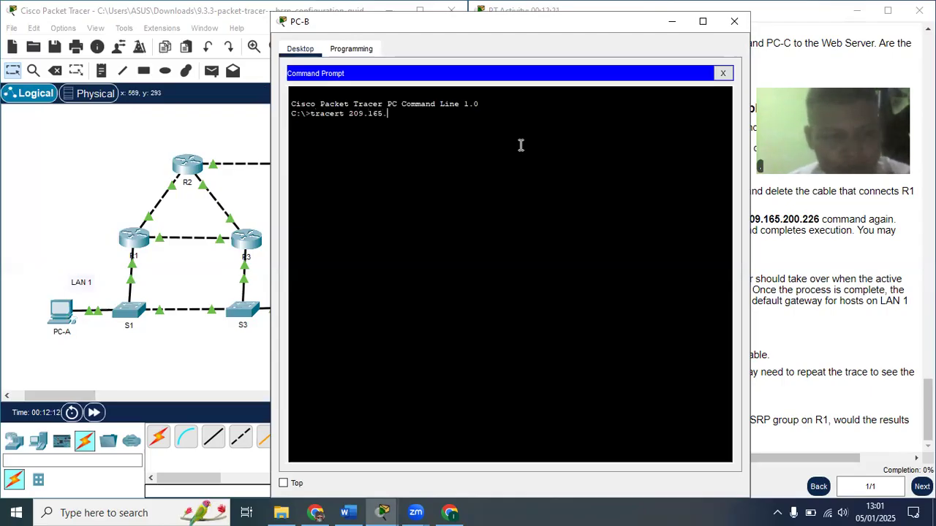
{"action": "type", "text": ".200"}
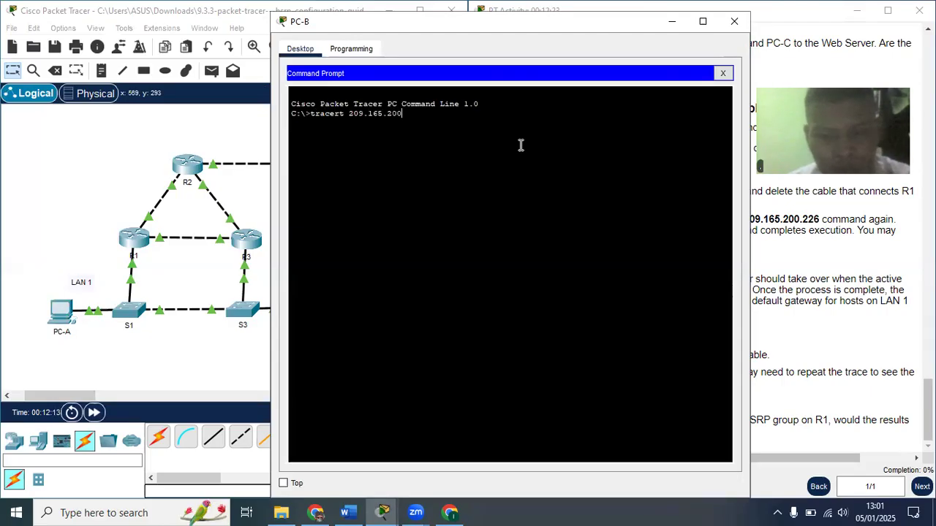
{"action": "type", "text": ".226"}
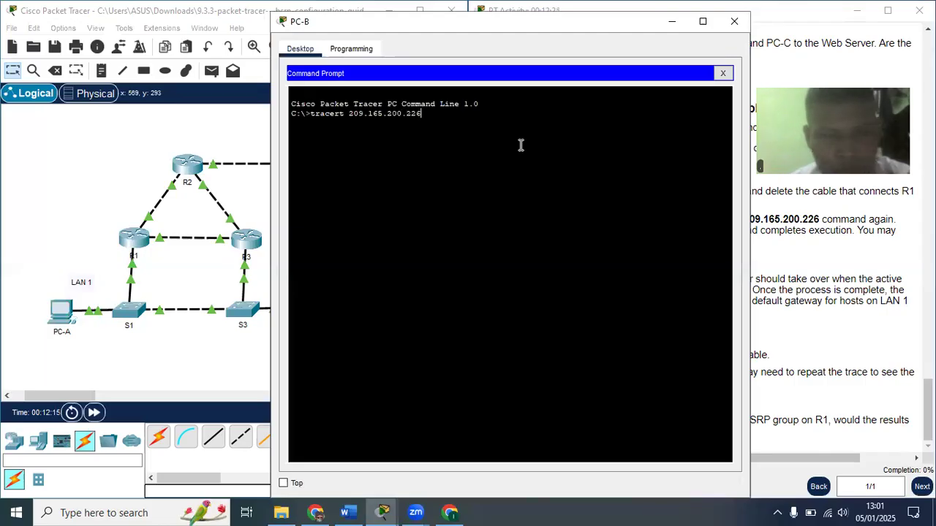
{"action": "key", "text": "Return"}
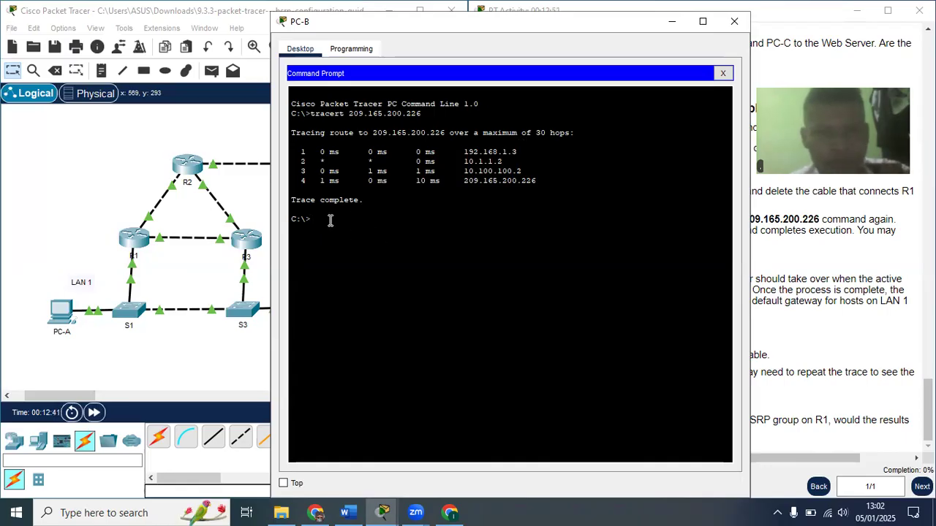
{"action": "left_click", "coordinate": [671, 22]}
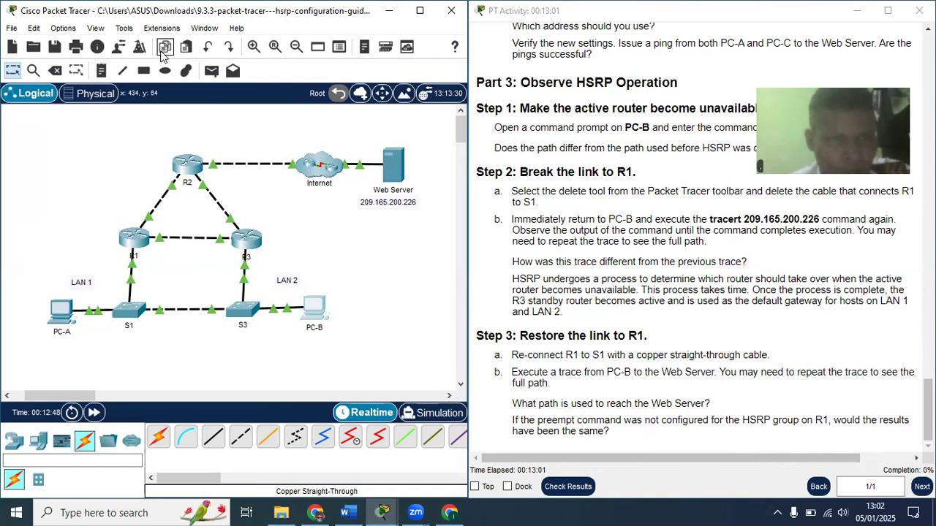
Step: Delete the cable between R3 and S3, and return to the selection tool
{"action": "left_click", "coordinate": [57, 70]}
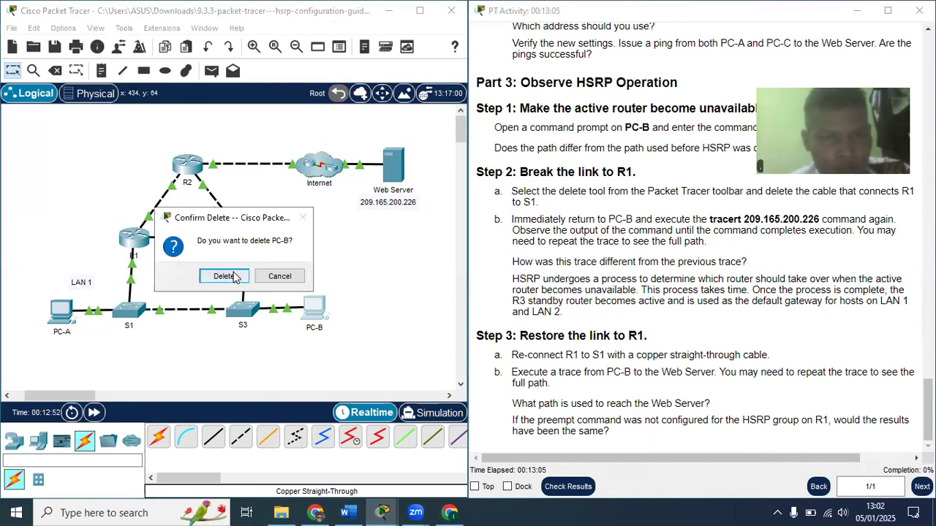
{"action": "left_click", "coordinate": [295, 274]}
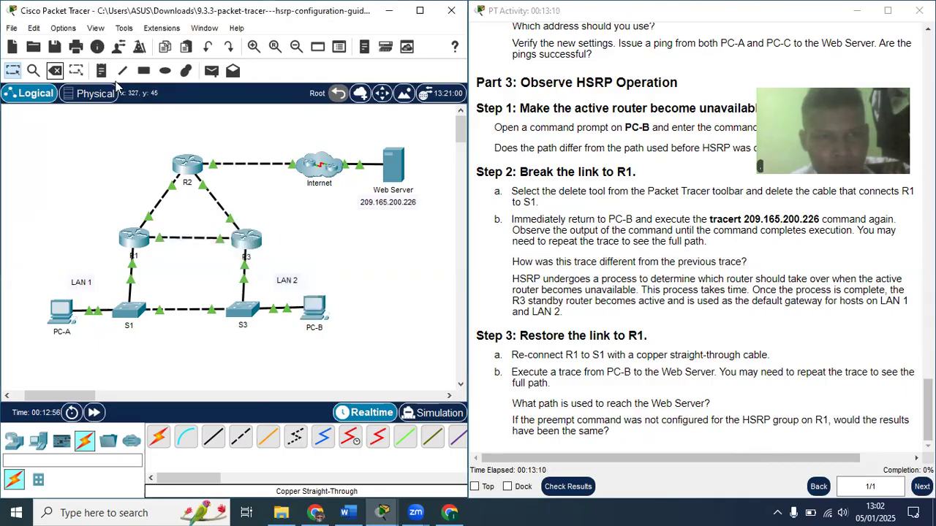
{"action": "left_click", "coordinate": [56, 71]}
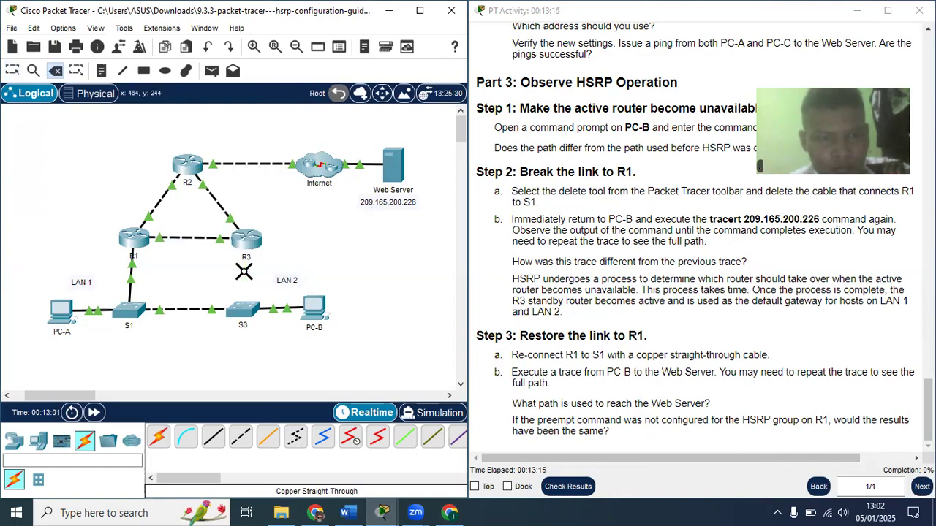
{"action": "left_click", "coordinate": [55, 71]}
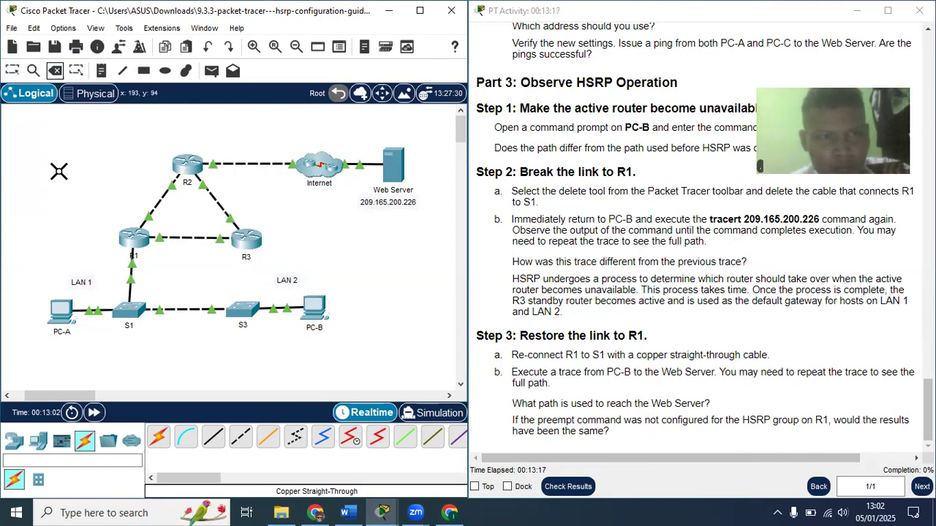
{"action": "left_click", "coordinate": [56, 72]}
{"action": "left_click", "coordinate": [56, 75]}
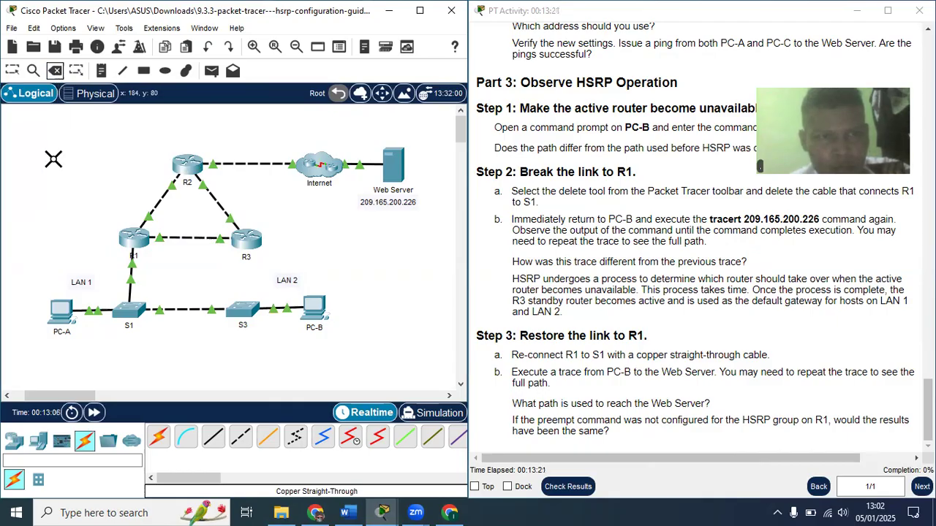
{"action": "left_click", "coordinate": [14, 72]}
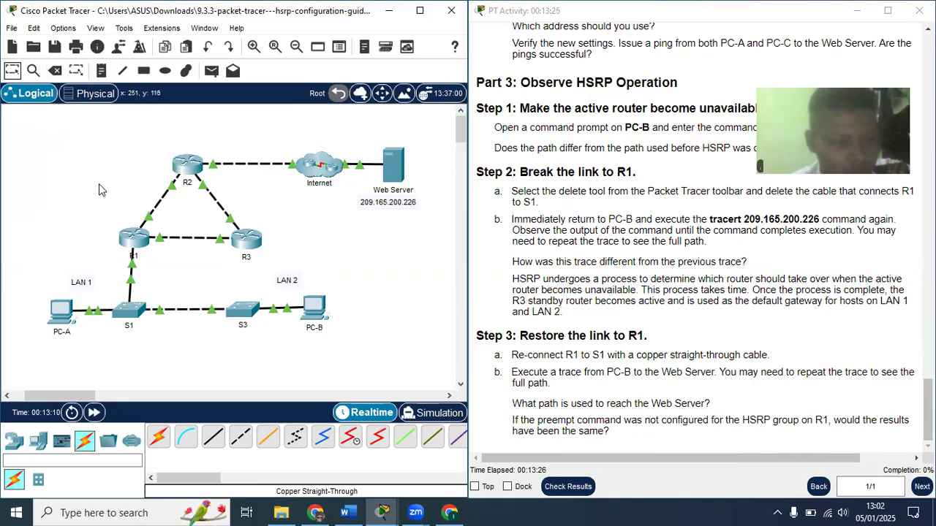
Step: Rerun tracert 209.165.200.226 from PC-B's Command Prompt with the R3–S3 link removed, and minimize the window
{"action": "left_click", "coordinate": [317, 305]}
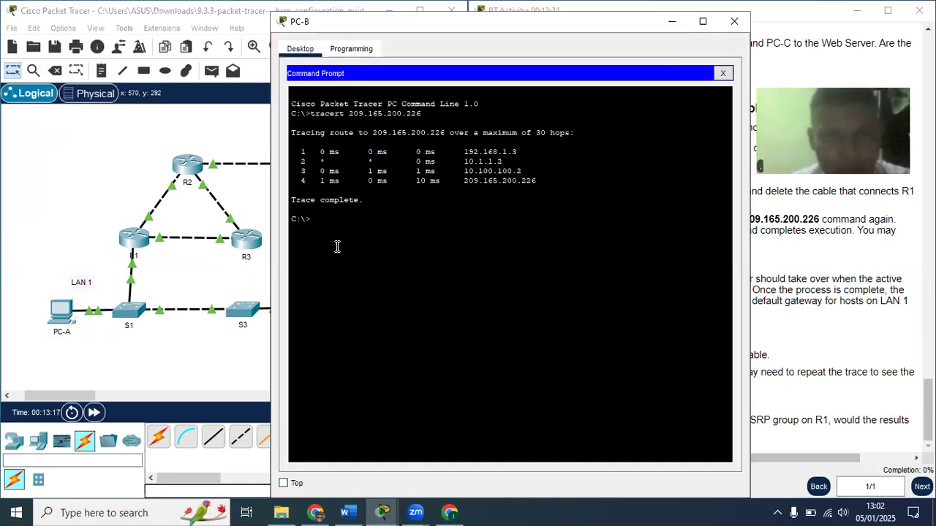
{"action": "type", "text": "tra"}
{"action": "key", "text": "BackSpace"}
{"action": "key", "text": "BackSpace"}
{"action": "key", "text": "BackSpace"}
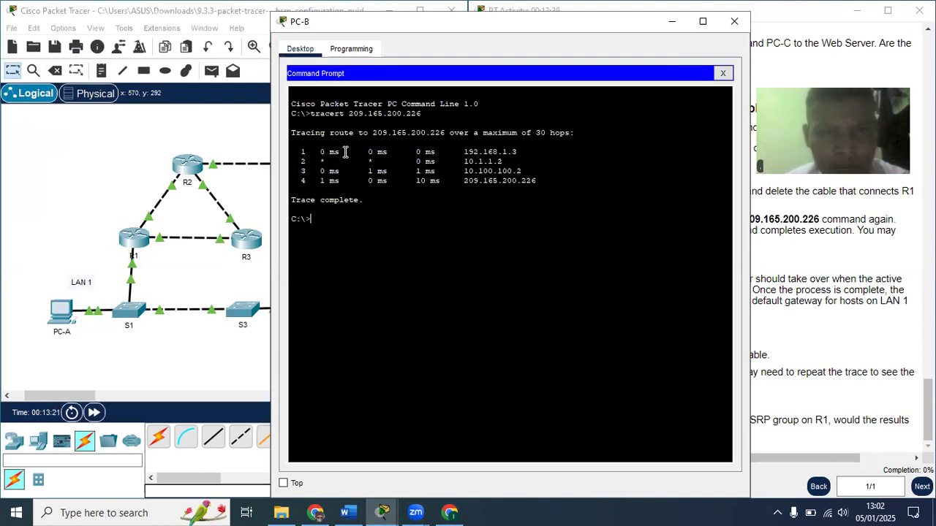
{"action": "left_click_drag", "start_coordinate": [313, 115], "coordinate": [413, 117]}
{"action": "right_click", "coordinate": [413, 119]}
{"action": "left_click", "coordinate": [437, 123]}
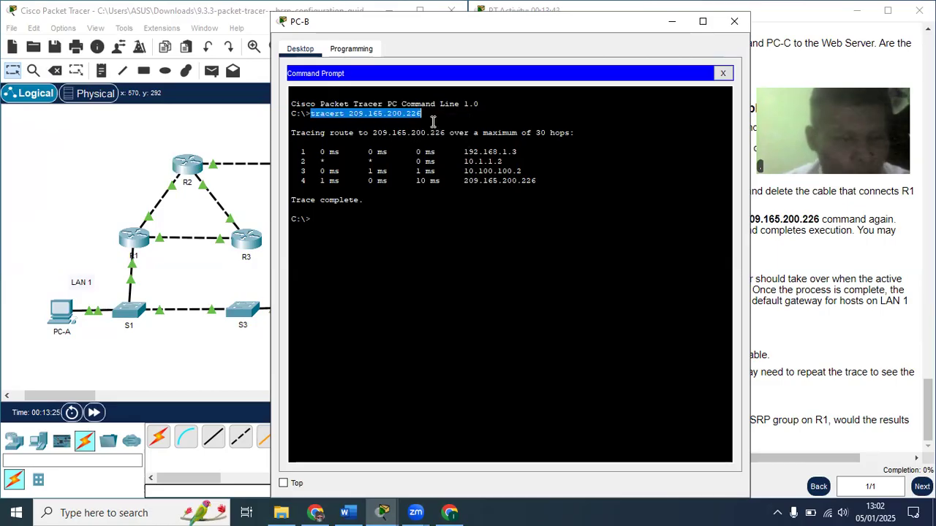
{"action": "left_click", "coordinate": [355, 219]}
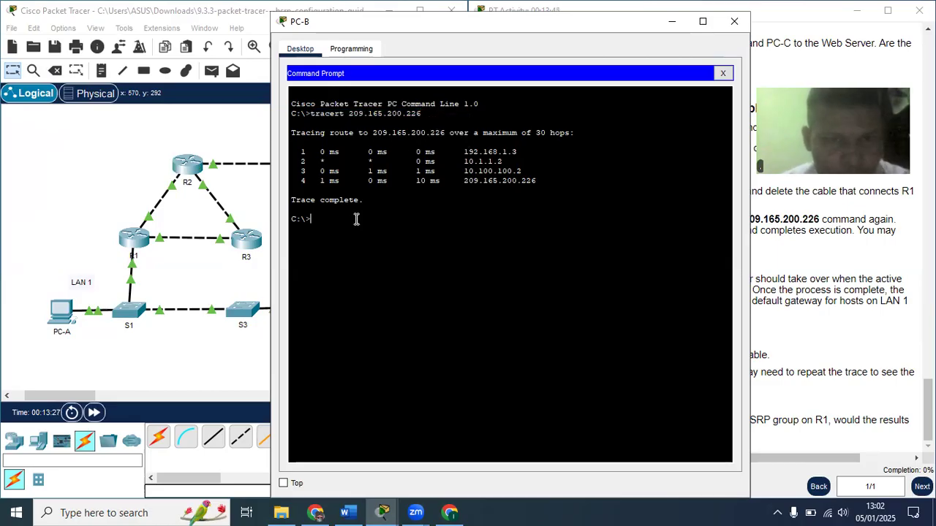
{"action": "right_click", "coordinate": [355, 219]}
{"action": "left_click", "coordinate": [387, 244]}
{"action": "key", "text": "Return"}
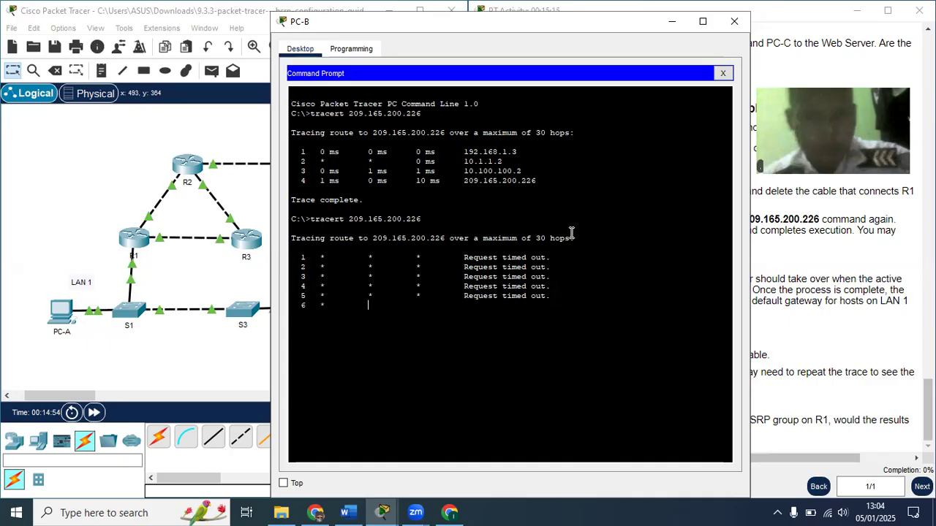
{"action": "left_click", "coordinate": [670, 24]}
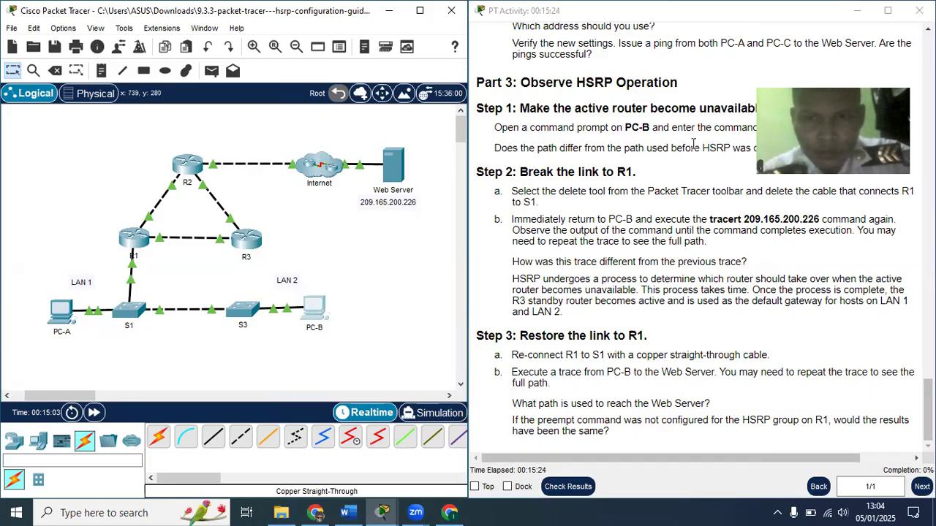
Step: Review the Part 1 Step 3 instructions on comparing the traces and reconnecting S3 to R3
{"action": "scroll", "coordinate": [693, 143], "scroll_direction": "up", "scroll_amount": 10}
{"action": "scroll", "coordinate": [693, 143], "scroll_direction": "up", "scroll_amount": 10}
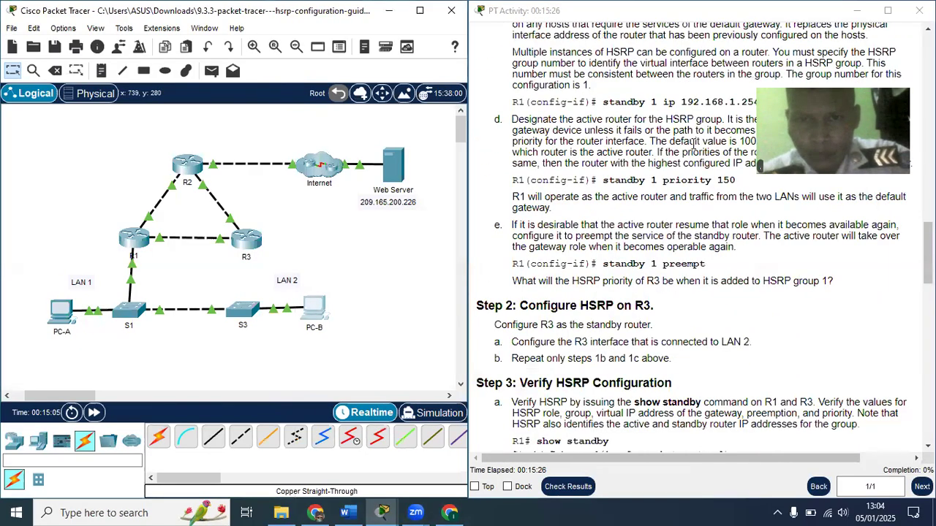
{"action": "scroll", "coordinate": [693, 143], "scroll_direction": "up", "scroll_amount": 15}
{"action": "scroll", "coordinate": [693, 144], "scroll_direction": "up", "scroll_amount": 10}
{"action": "scroll", "coordinate": [693, 144], "scroll_direction": "down", "scroll_amount": 5}
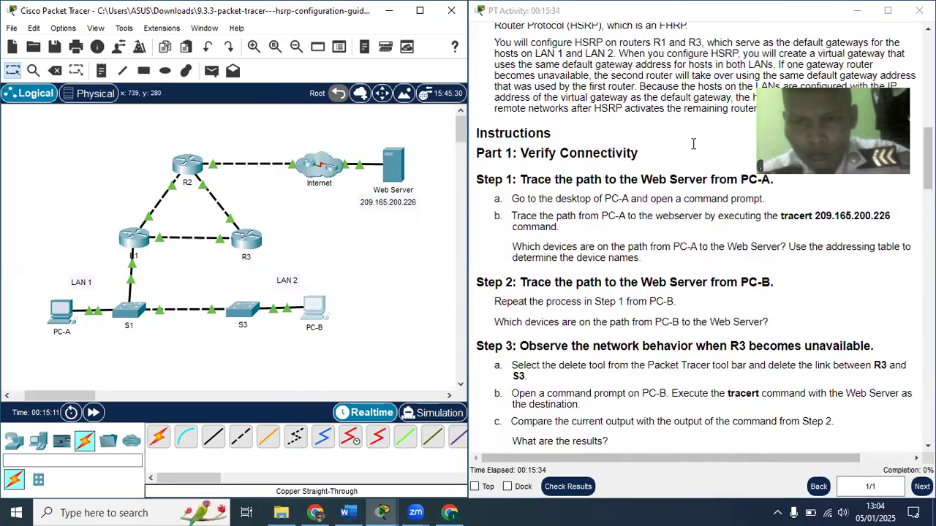
{"action": "scroll", "coordinate": [693, 143], "scroll_direction": "down", "scroll_amount": 3}
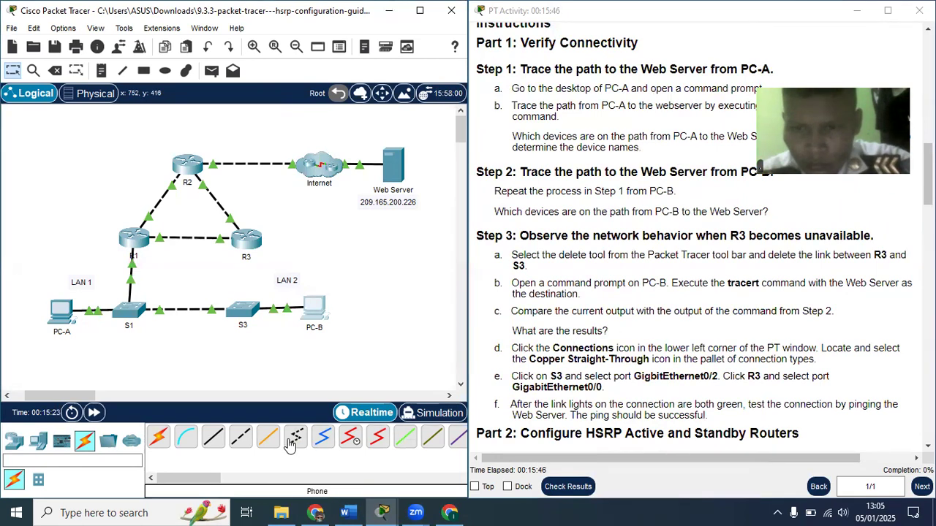
Step: Connect S3 port GigabitEthernet0/2 to R3 port GigabitEthernet0/0 with a Copper Straight-Through cable
{"action": "left_click", "coordinate": [213, 441]}
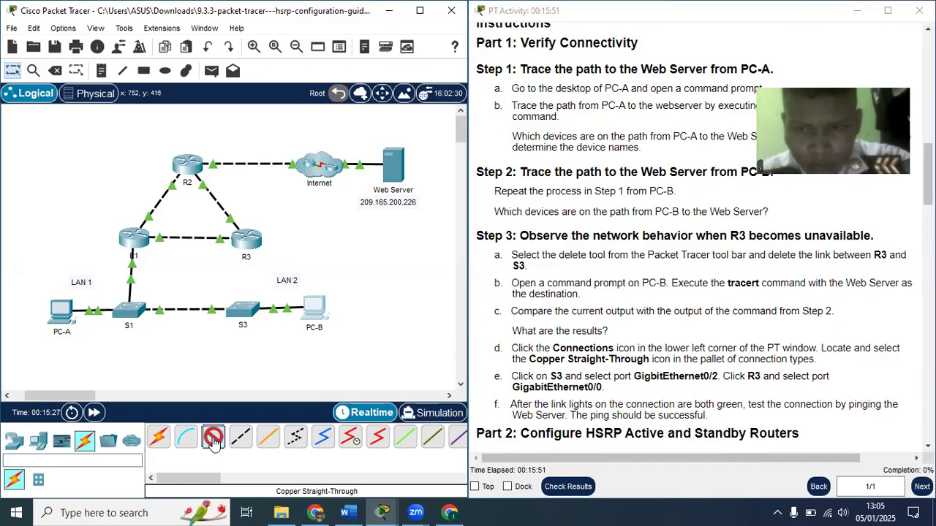
{"action": "left_click", "coordinate": [247, 244]}
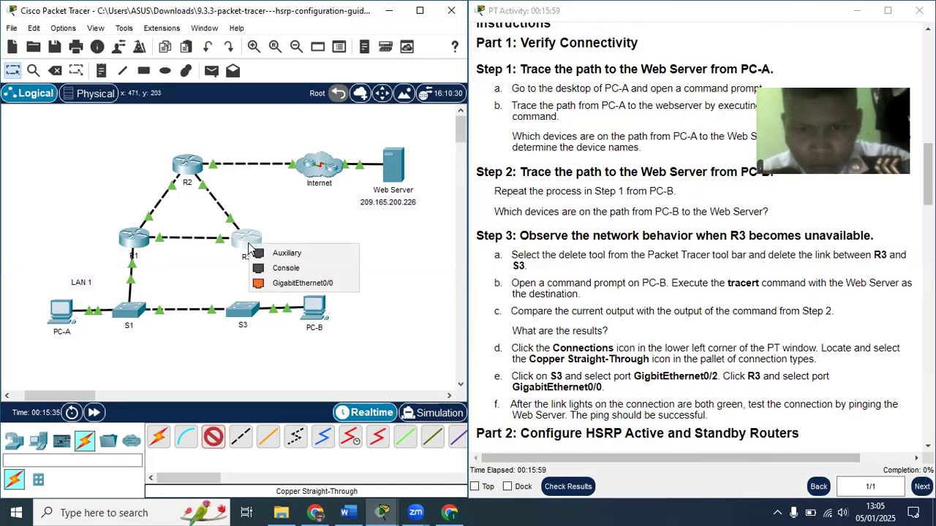
{"action": "left_click", "coordinate": [244, 314]}
{"action": "left_click", "coordinate": [243, 314]}
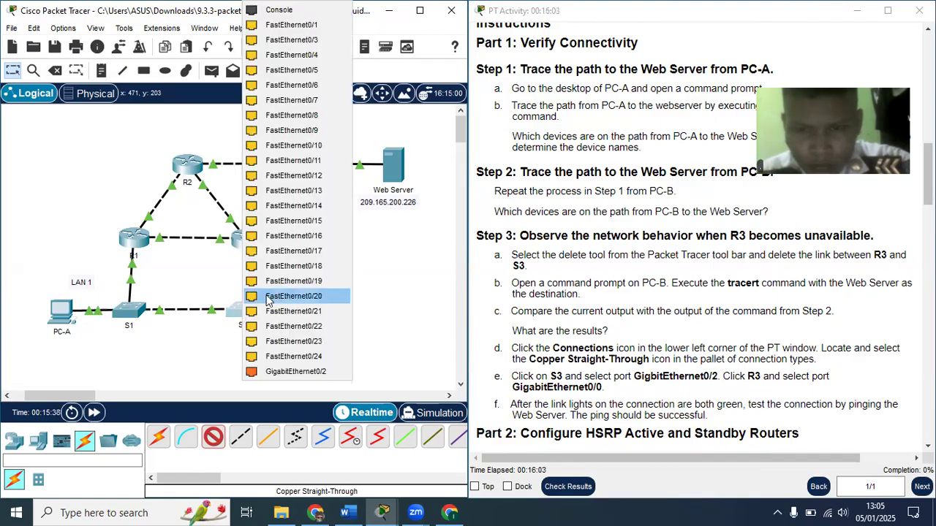
{"action": "left_click", "coordinate": [286, 376]}
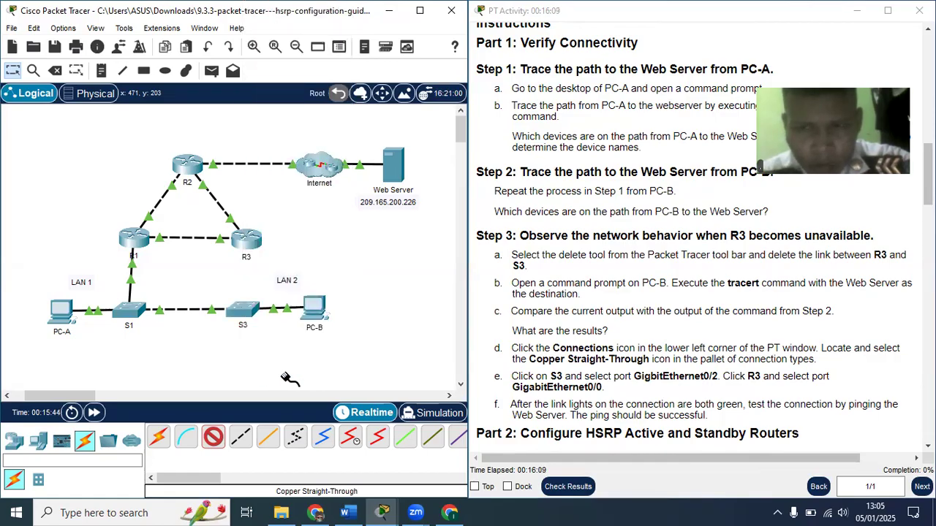
{"action": "left_click", "coordinate": [247, 240]}
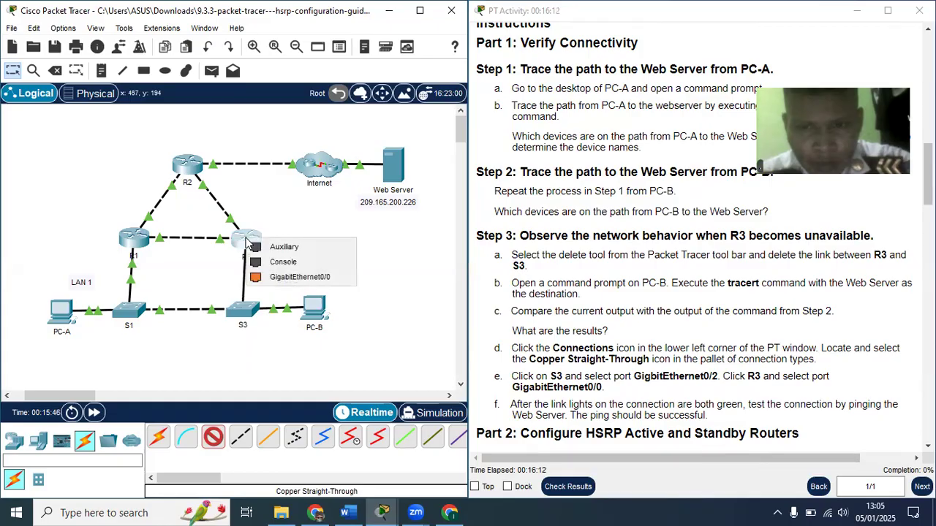
{"action": "left_click", "coordinate": [286, 277]}
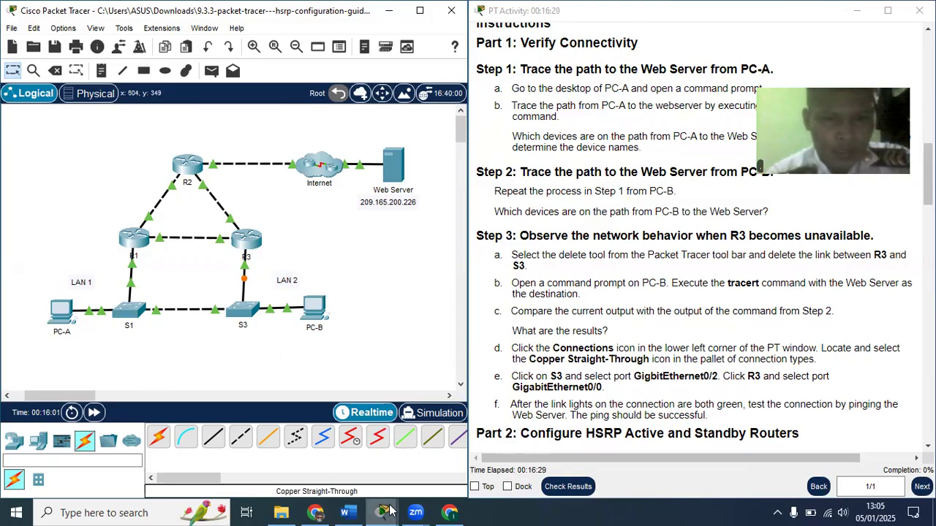
Step: Rerun tracert 209.165.200.226 from PC-B's Command Prompt over the restored R3–S3 link, and close the PC-B window
{"action": "mouse_move", "coordinate": [384, 511]}
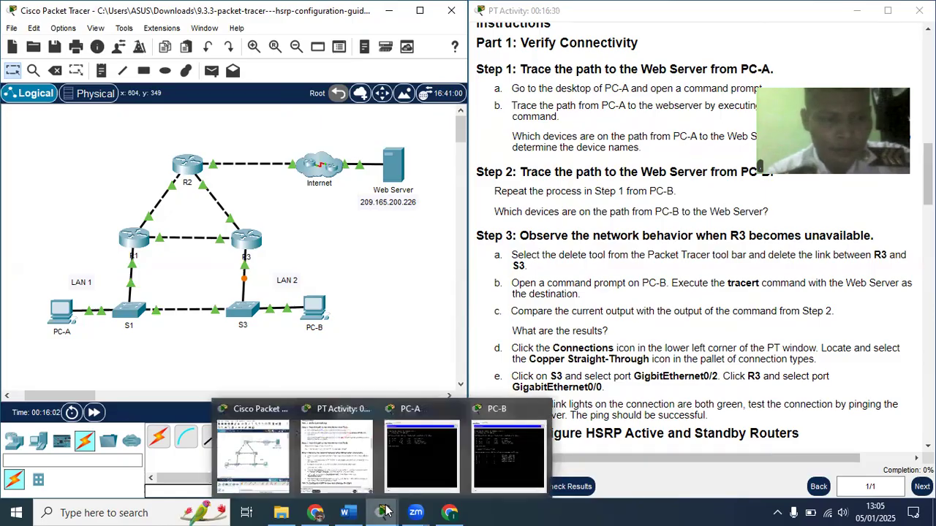
{"action": "left_click", "coordinate": [507, 461]}
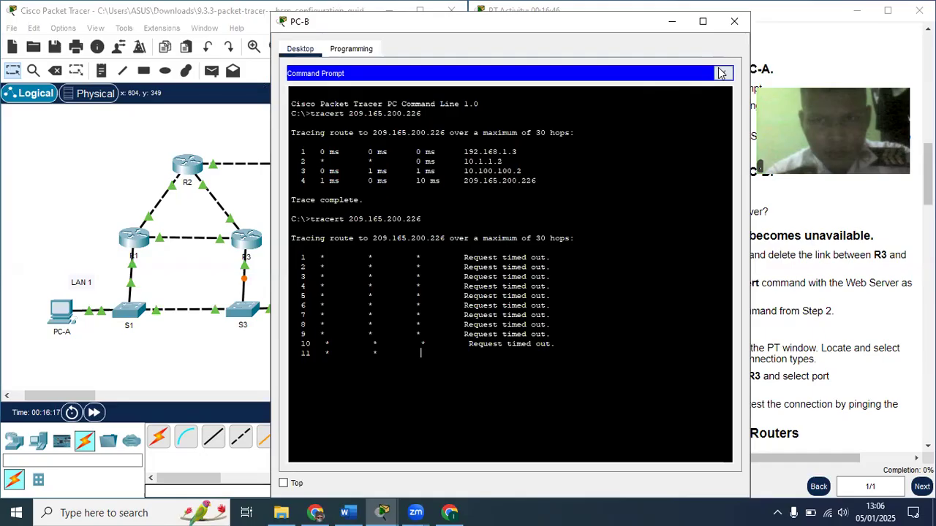
{"action": "left_click", "coordinate": [608, 105]}
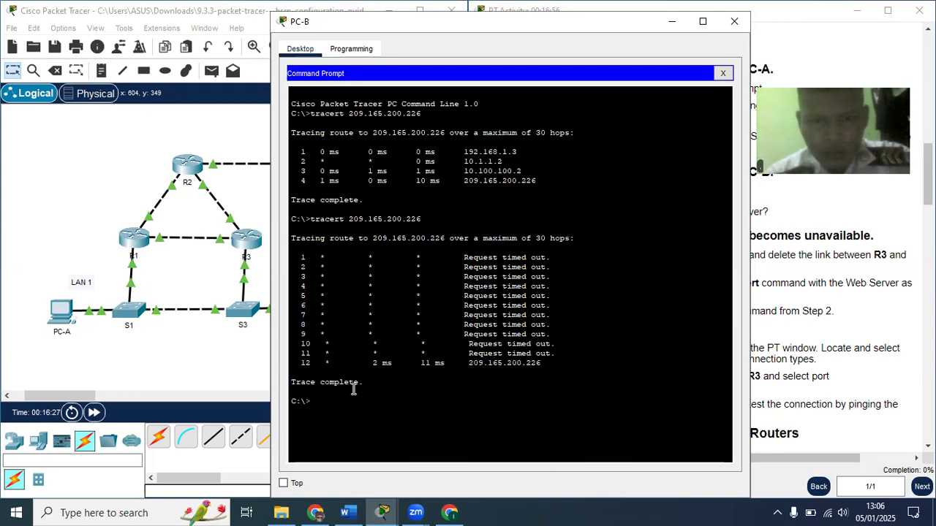
{"action": "right_click", "coordinate": [320, 401]}
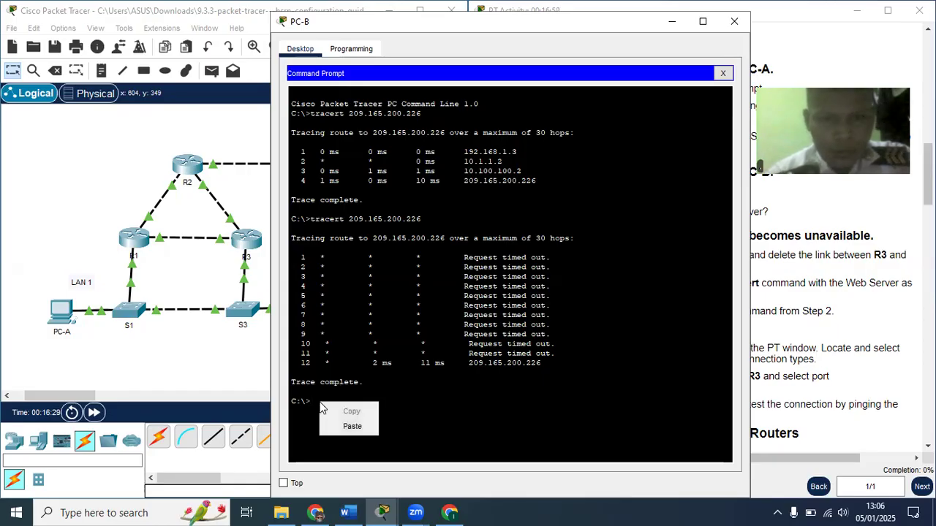
{"action": "left_click", "coordinate": [352, 429]}
{"action": "key", "text": "Return"}
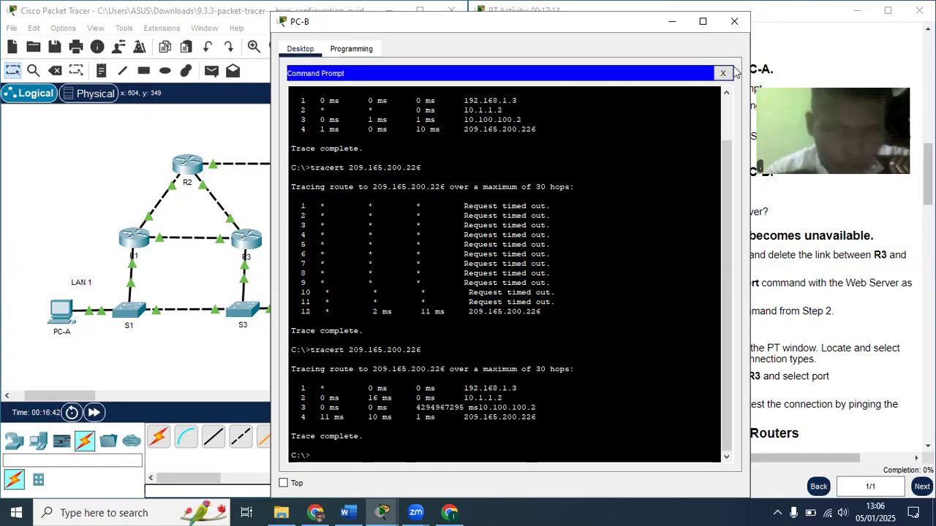
{"action": "left_click", "coordinate": [732, 28]}
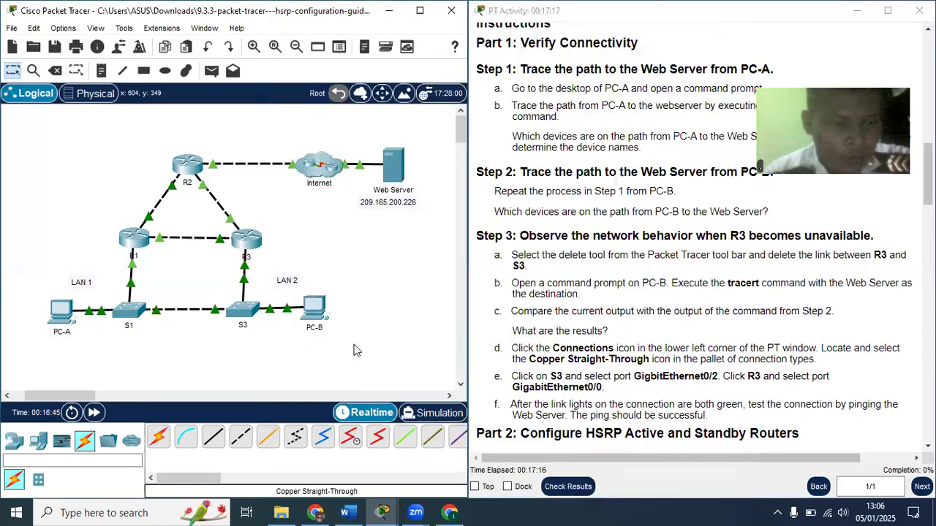
Step: Open R1's command line and enter global configuration mode with ena and conf t
{"action": "left_click", "coordinate": [136, 241]}
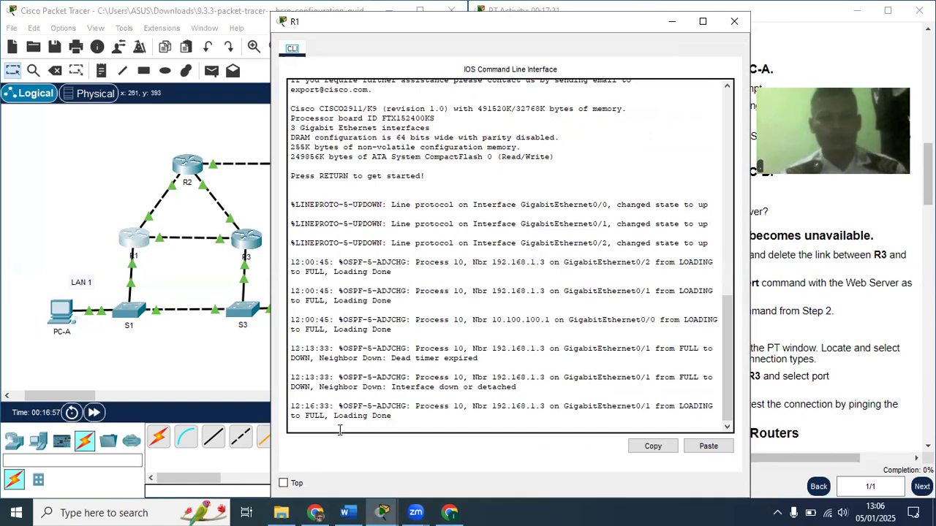
{"action": "key", "text": "Return"}
{"action": "type", "text": "ena"}
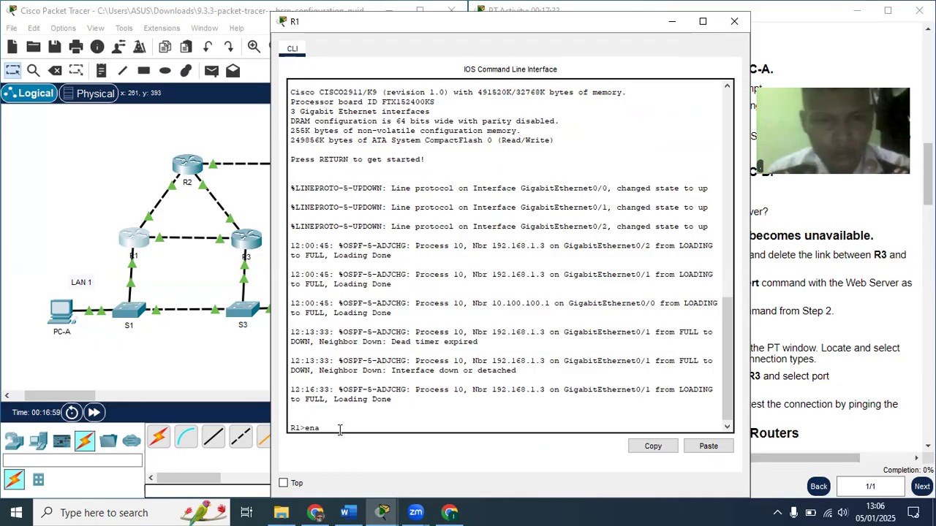
{"action": "key", "text": "Return"}
{"action": "type", "text": "conf t"}
{"action": "key", "text": "Return"}
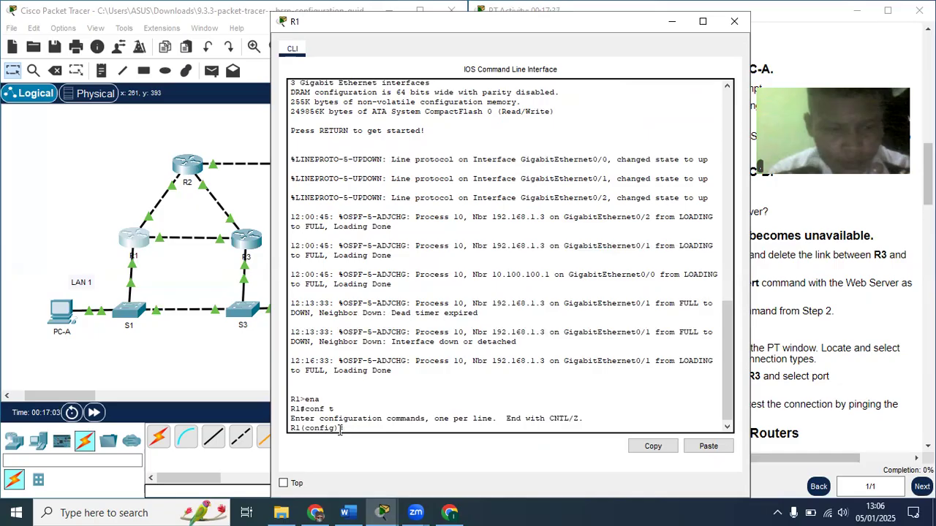
{"action": "type", "text": "in g0/0"}
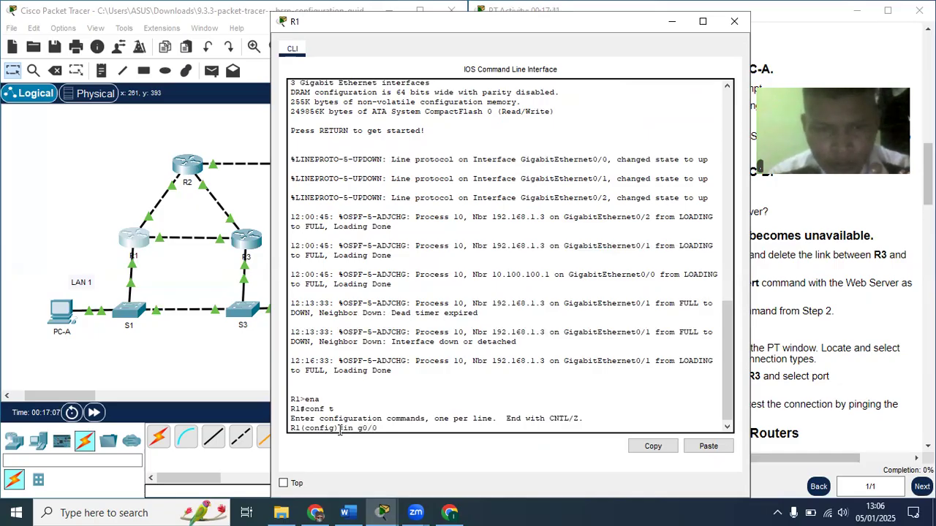
{"action": "key", "text": "Return"}
{"action": "type", "text": "st"}
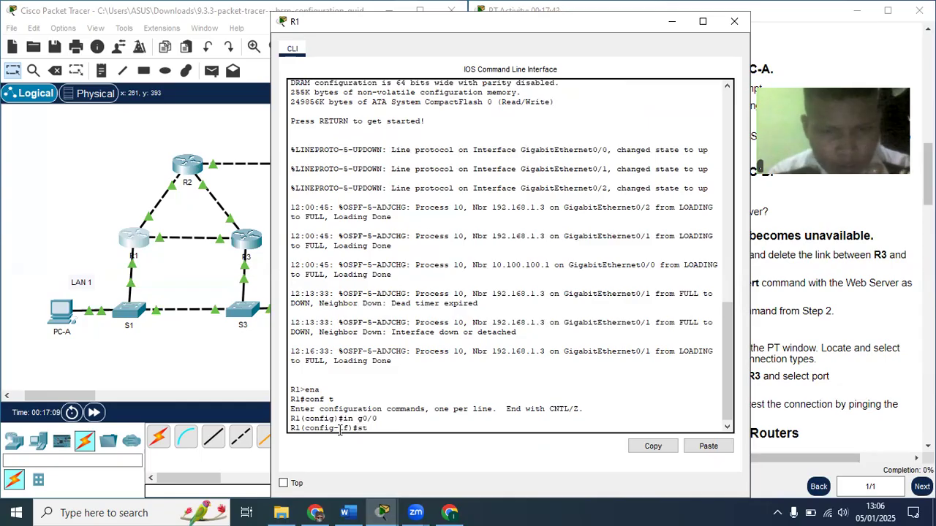
{"action": "type", "text": "andby"}
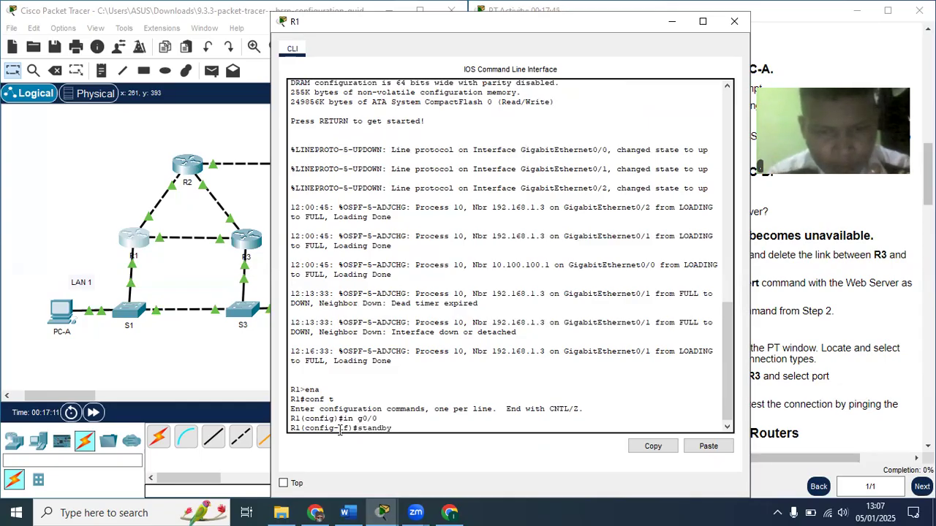
{"action": "type", "text": " vers"}
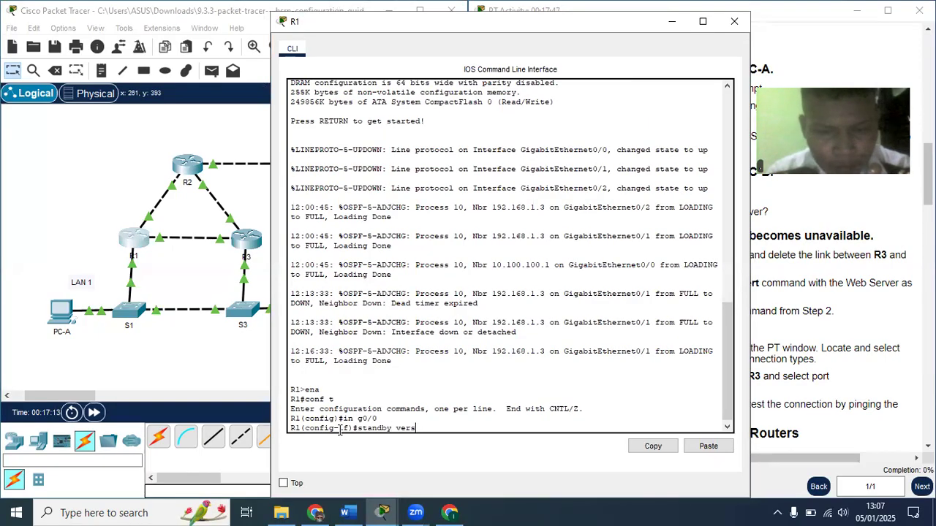
{"action": "type", "text": "ion 2"}
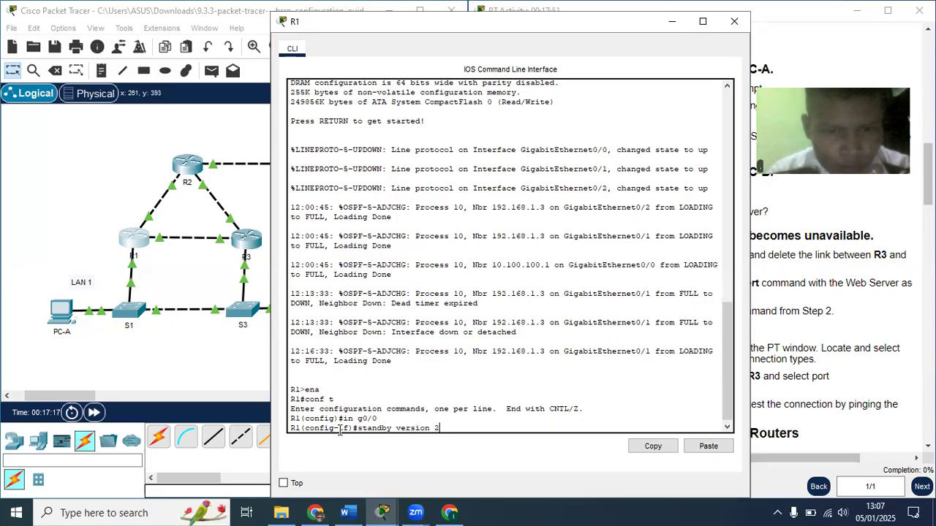
{"action": "key", "text": "BackSpace"}
{"action": "key", "text": "BackSpace"}
{"action": "key", "text": "BackSpace"}
{"action": "key", "text": "BackSpace"}
{"action": "key", "text": "BackSpace"}
{"action": "key", "text": "BackSpace"}
{"action": "key", "text": "BackSpace"}
{"action": "key", "text": "BackSpace"}
{"action": "key", "text": "BackSpace"}
{"action": "key", "text": "BackSpace"}
{"action": "key", "text": "BackSpace"}
{"action": "key", "text": "BackSpace"}
{"action": "key", "text": "BackSpace"}
{"action": "key", "text": "BackSpace"}
{"action": "key", "text": "BackSpace"}
{"action": "key", "text": "BackSpace"}
{"action": "key", "text": "BackSpace"}
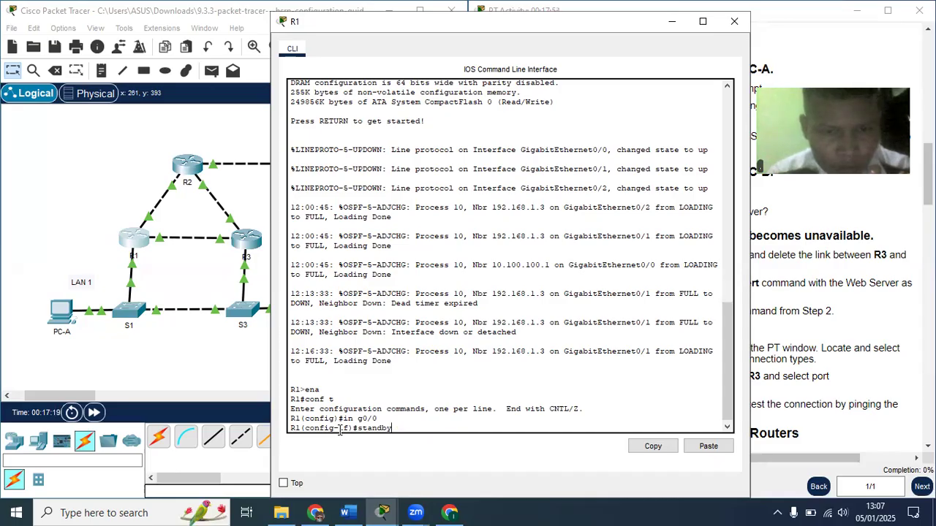
{"action": "type", "text": "exit"}
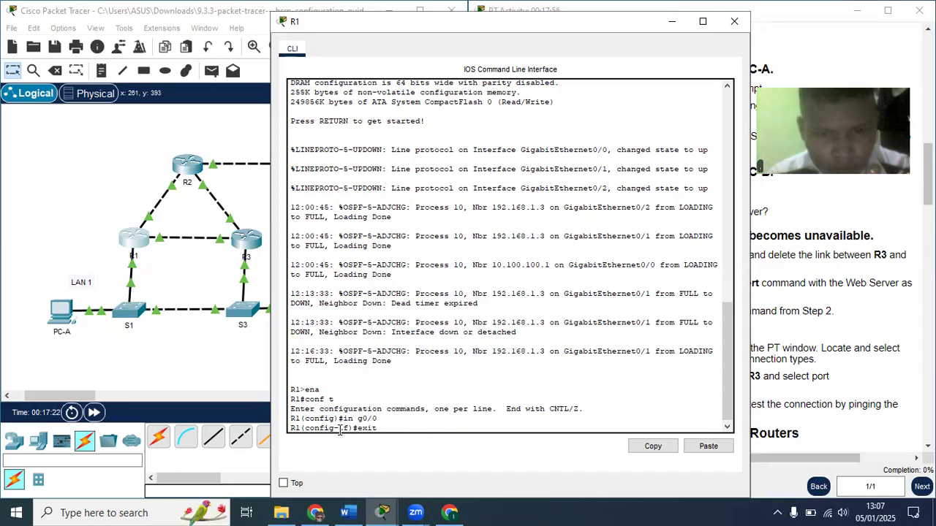
{"action": "key", "text": "Return"}
Step: Enter interface g0/1 on R1 and set HSRP to version 2 with standby version 2
{"action": "type", "text": "in"}
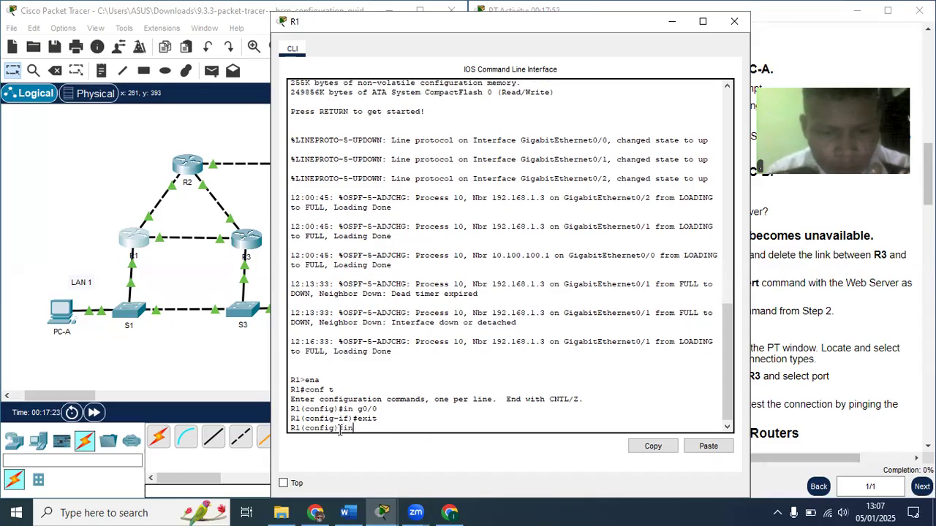
{"action": "type", "text": " g0/1"}
{"action": "key", "text": "Return"}
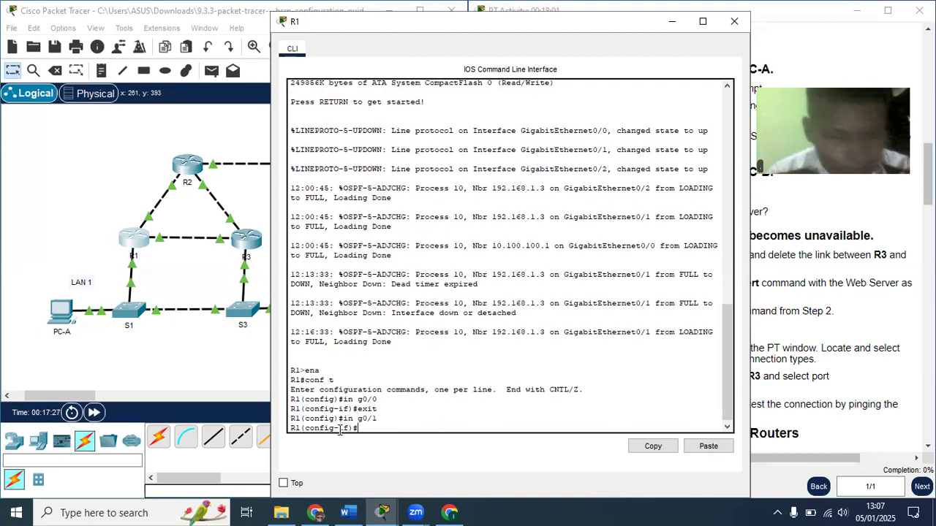
{"action": "type", "text": "standby "}
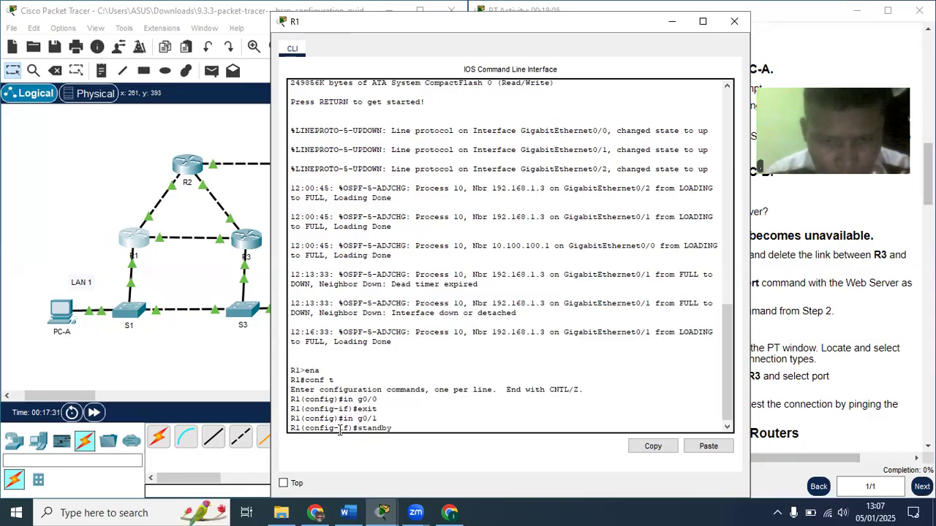
{"action": "type", "text": "version"}
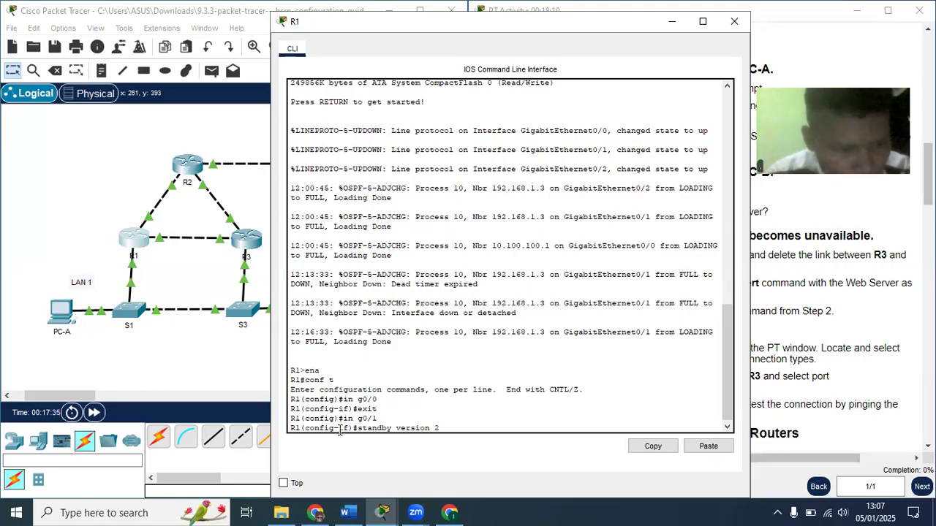
{"action": "type", "text": " 2"}
{"action": "key", "text": "Return"}
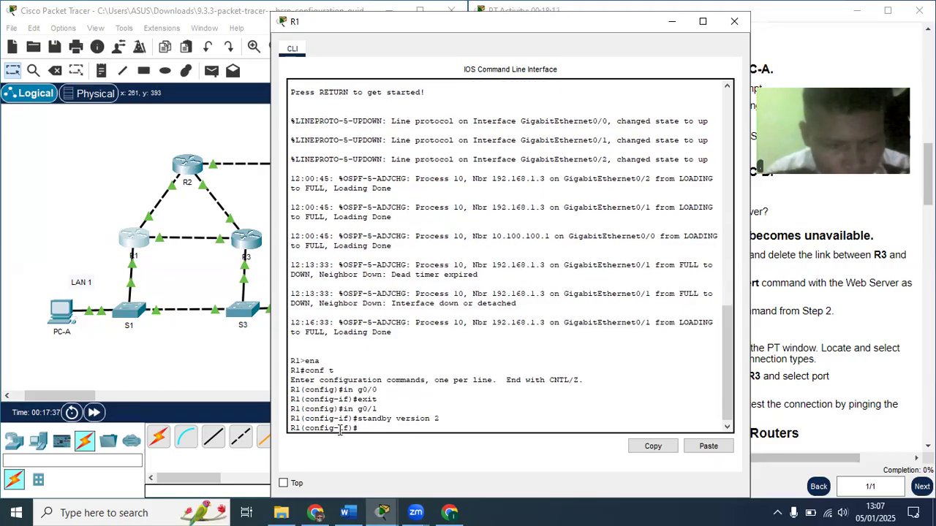
Step: Assign the virtual IP address 192.168.1.254 to HSRP group 1 on R1's g0/1 interface with standby 1 ip
{"action": "type", "text": "standby"}
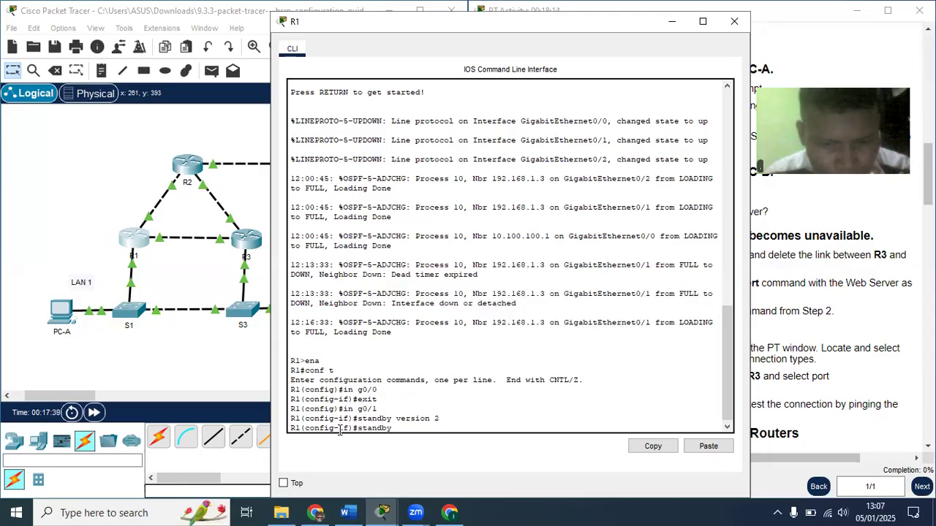
{"action": "type", "text": " 1 i"}
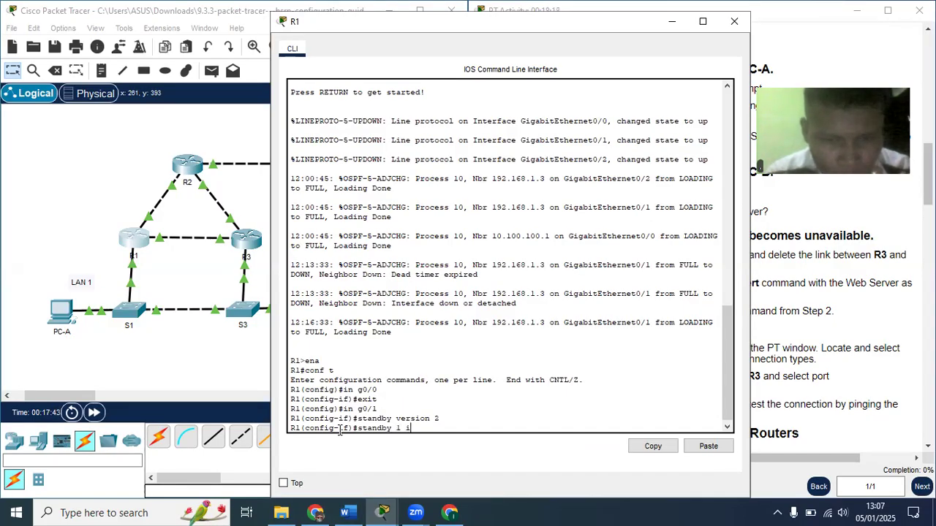
{"action": "type", "text": "p 192."}
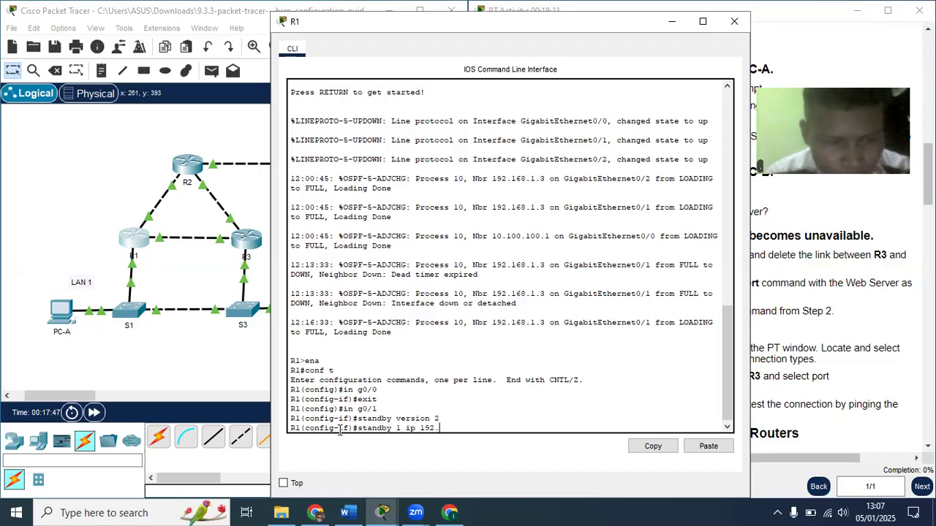
{"action": "type", "text": "168.1.254"}
{"action": "key", "text": "Return"}
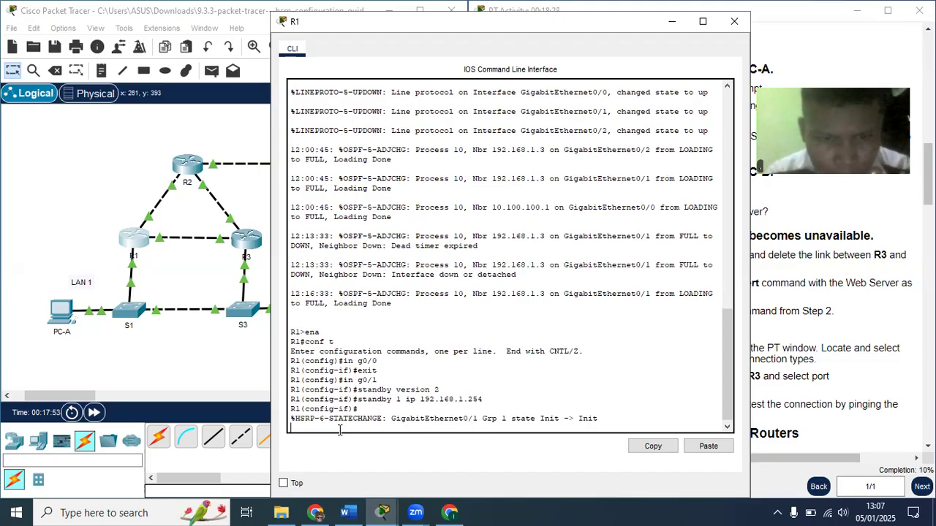
{"action": "key", "text": "Return"}
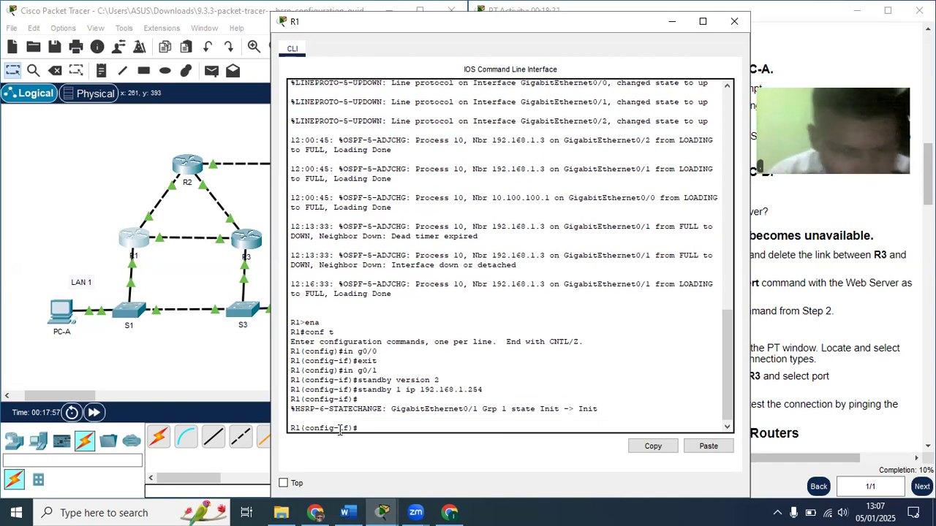
Step: Set the priority of HSRP group 1 to 150 on R1's g0/1 interface with standby 1 priority
{"action": "type", "text": "standby"}
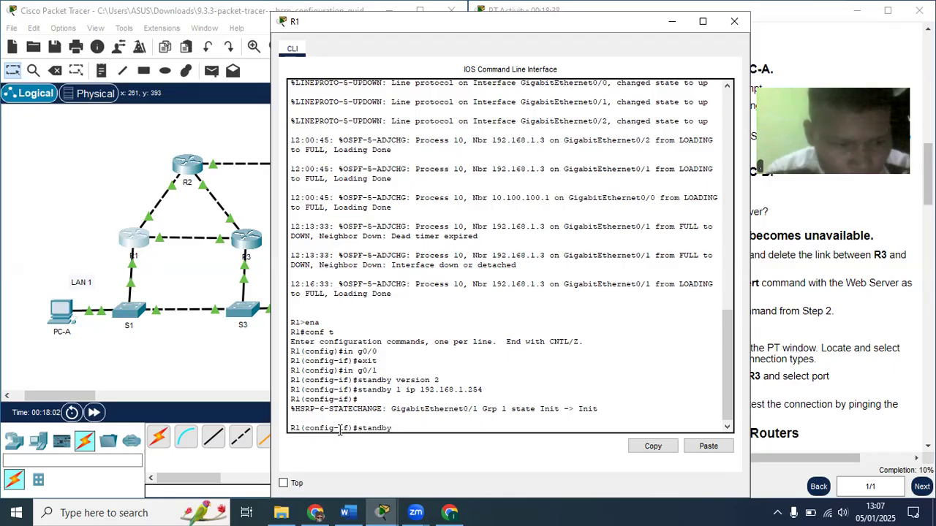
{"action": "type", "text": " 1 prio"}
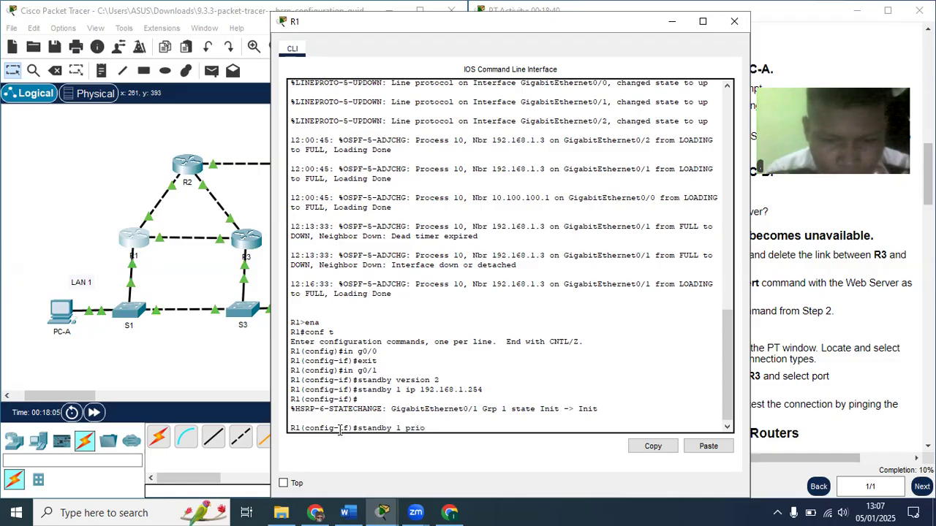
{"action": "type", "text": "rity"}
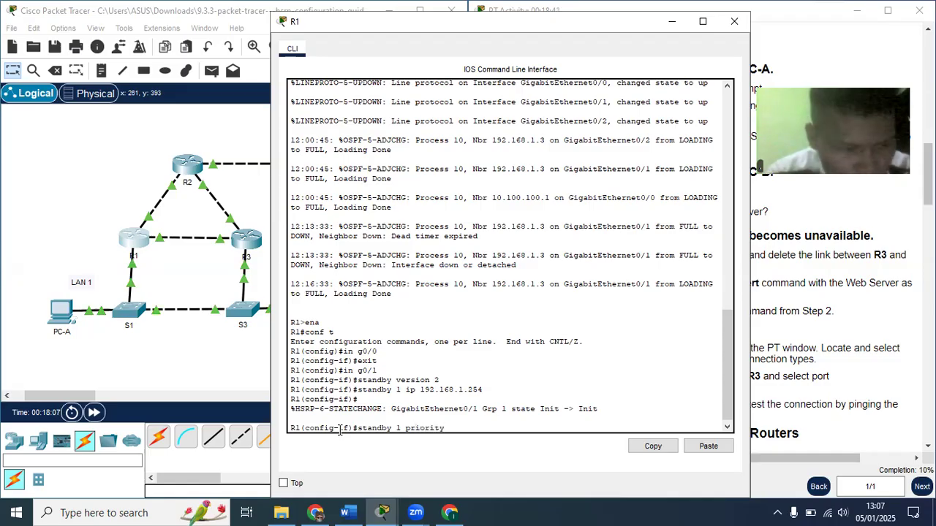
{"action": "type", "text": " 150"}
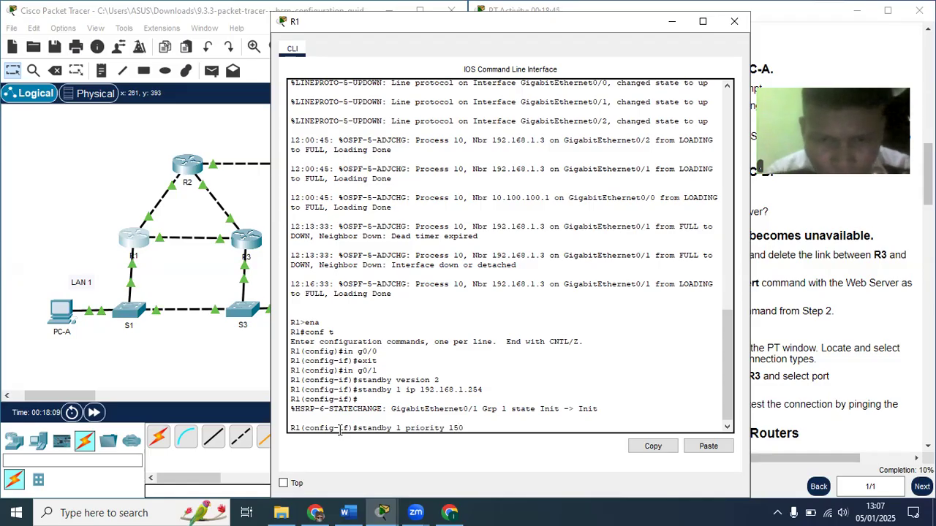
{"action": "key", "text": "Return"}
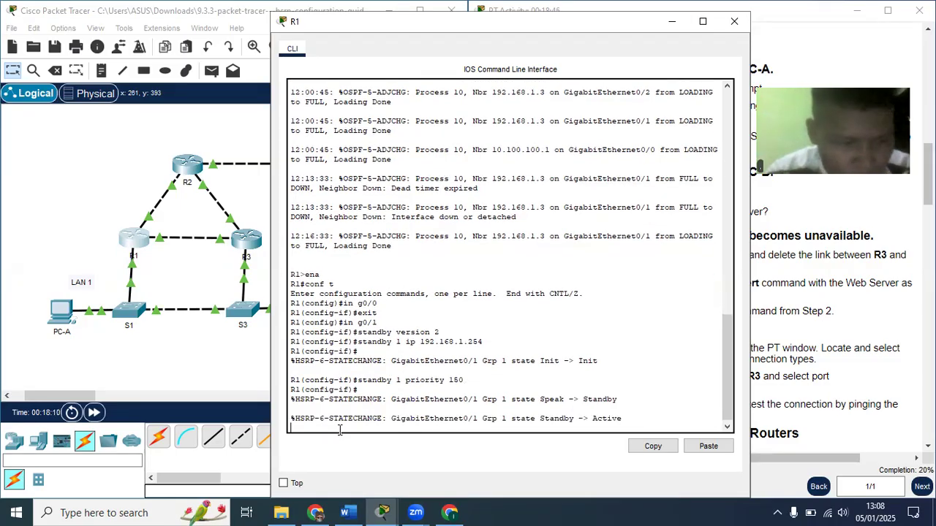
{"action": "type", "text": "stab"}
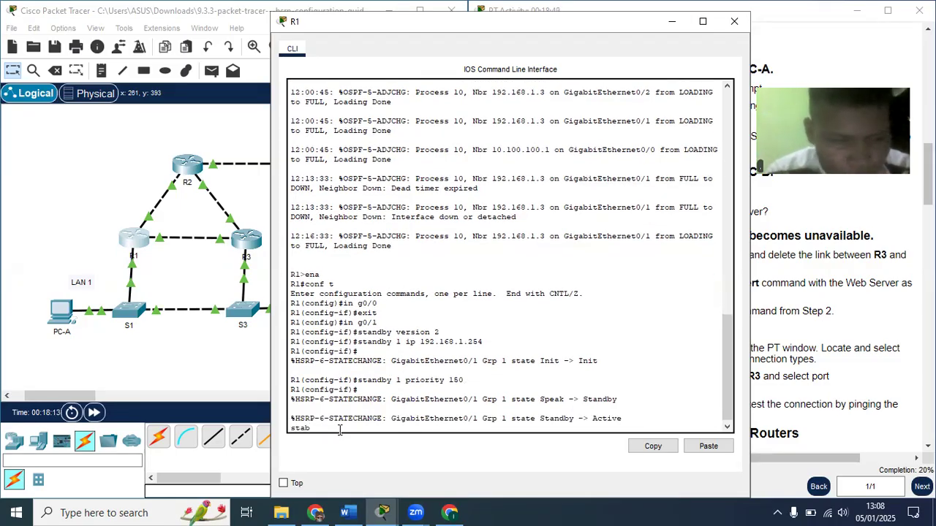
{"action": "key", "text": "BackSpace"}
{"action": "type", "text": "ndby"}
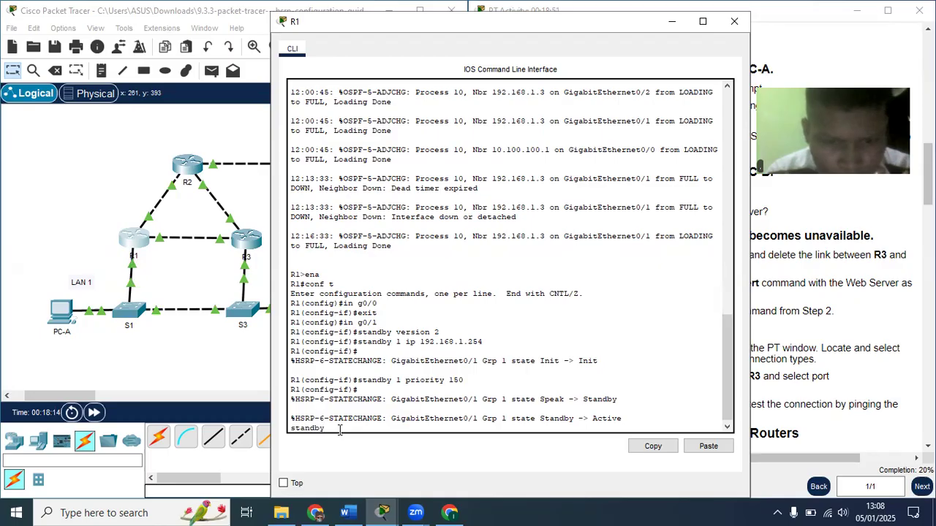
{"action": "key", "text": "BackSpace"}
{"action": "key", "text": "BackSpace"}
{"action": "key", "text": "BackSpace"}
{"action": "key", "text": "BackSpace"}
{"action": "key", "text": "BackSpace"}
{"action": "key", "text": "BackSpace"}
{"action": "key", "text": "BackSpace"}
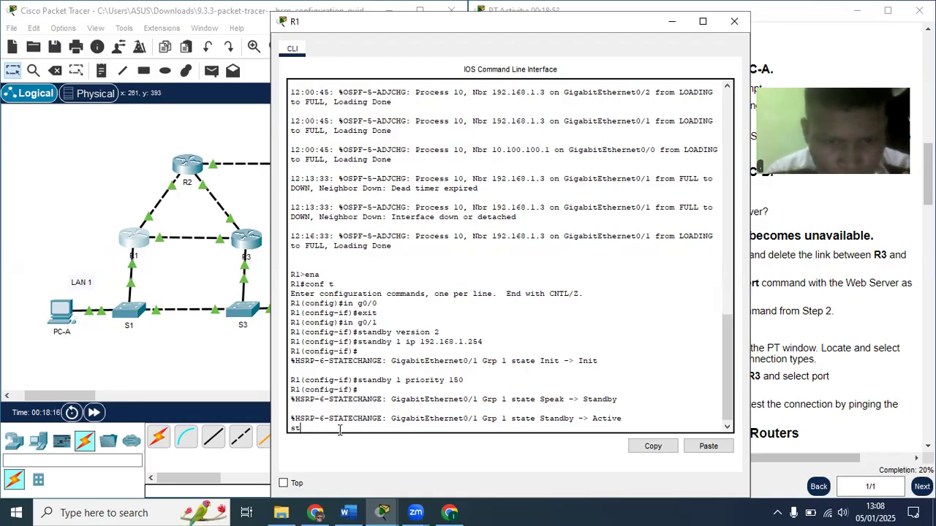
Step: Enable preemption for HSRP group 1 on R1's g0/1 interface with standby 1 preempt
{"action": "key", "text": "Return"}
{"action": "type", "text": "standb"}
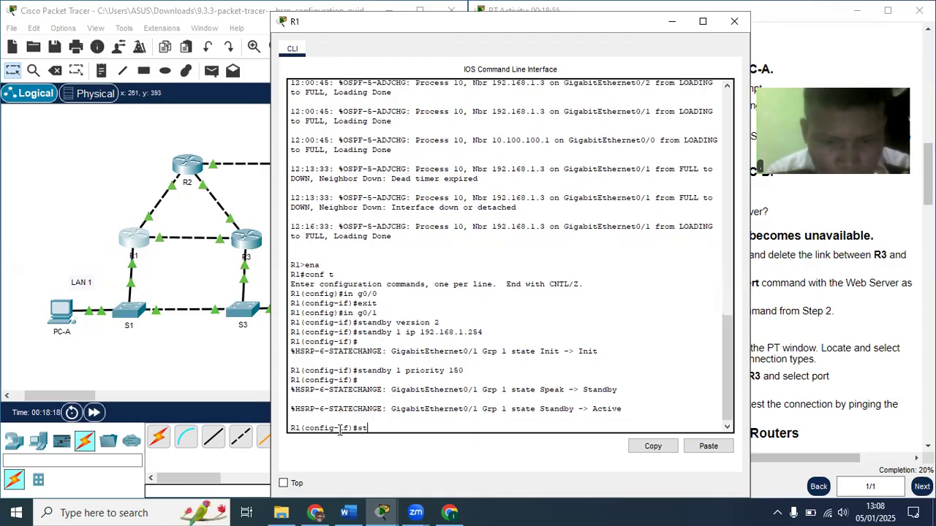
{"action": "type", "text": "y 1"}
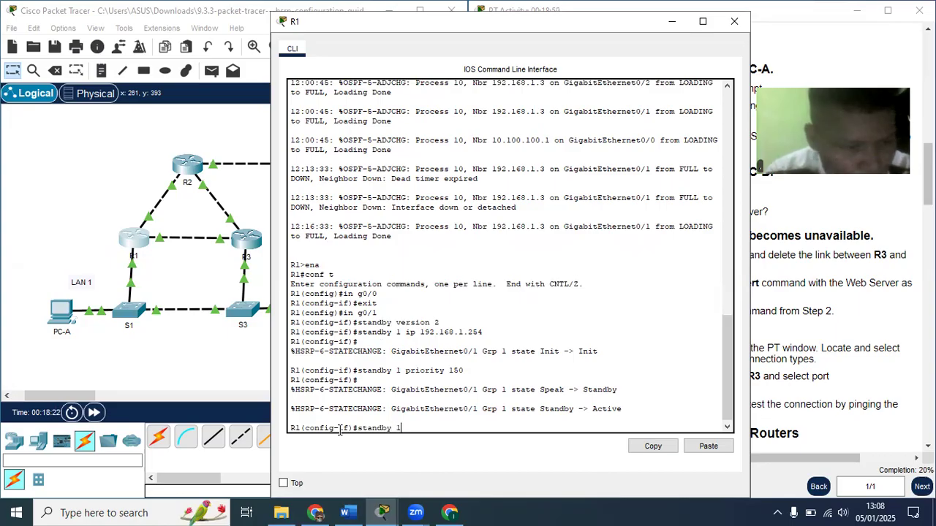
{"action": "type", "text": " preemp"}
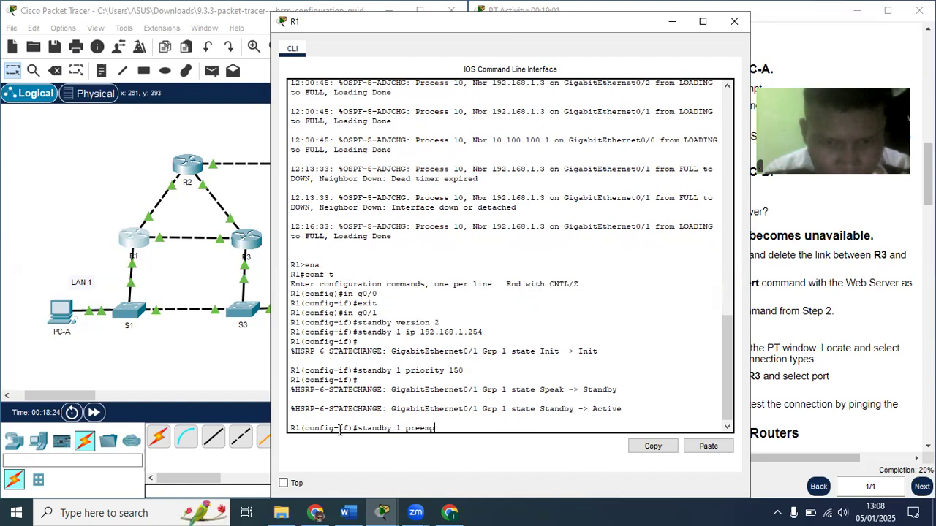
{"action": "type", "text": "t"}
{"action": "key", "text": "Return"}
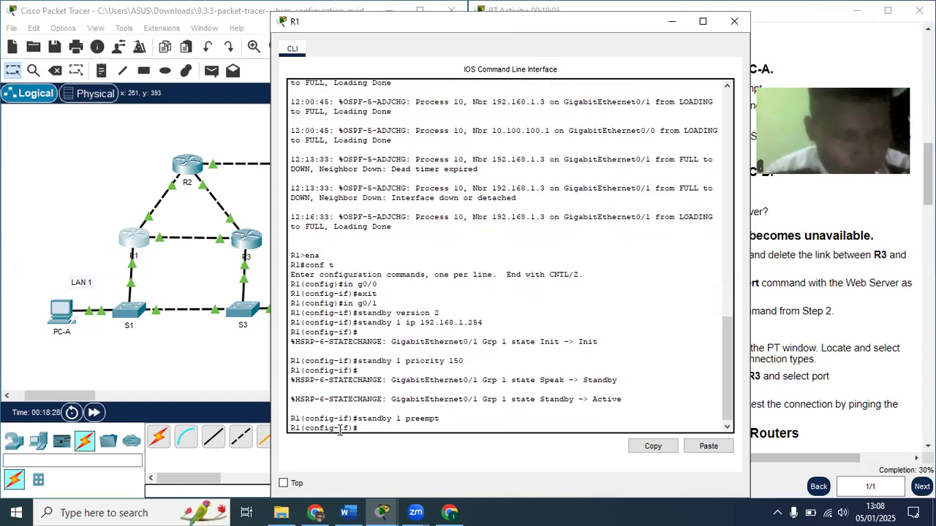
Step: Open R3's command line and enter global configuration mode with ena and conf t
{"action": "left_click", "coordinate": [238, 356]}
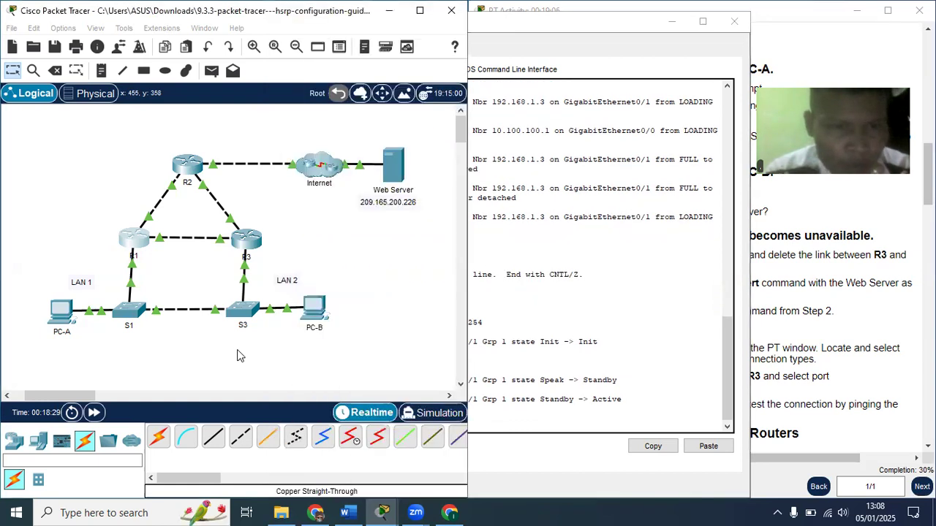
{"action": "left_click", "coordinate": [247, 239]}
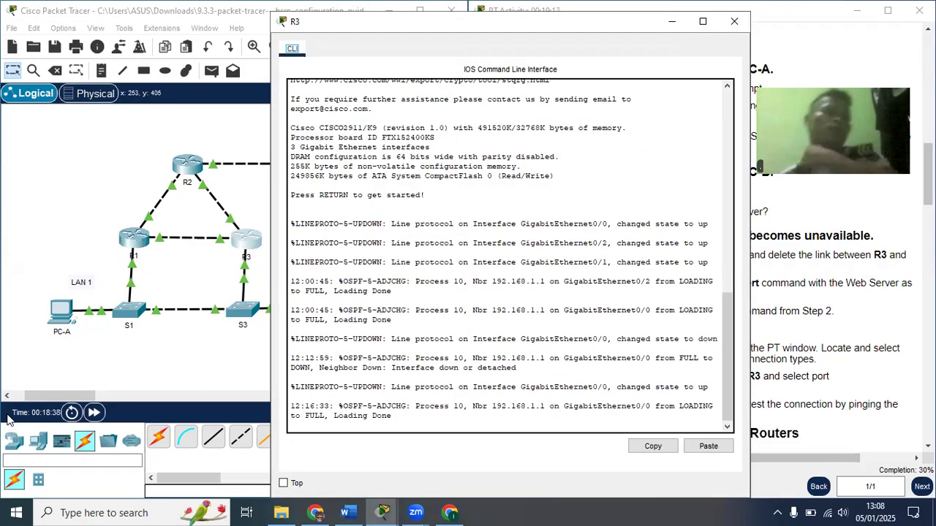
{"action": "left_click", "coordinate": [359, 425]}
{"action": "key", "text": "Return"}
{"action": "type", "text": "ena"}
{"action": "key", "text": "Return"}
{"action": "type", "text": "conf t"}
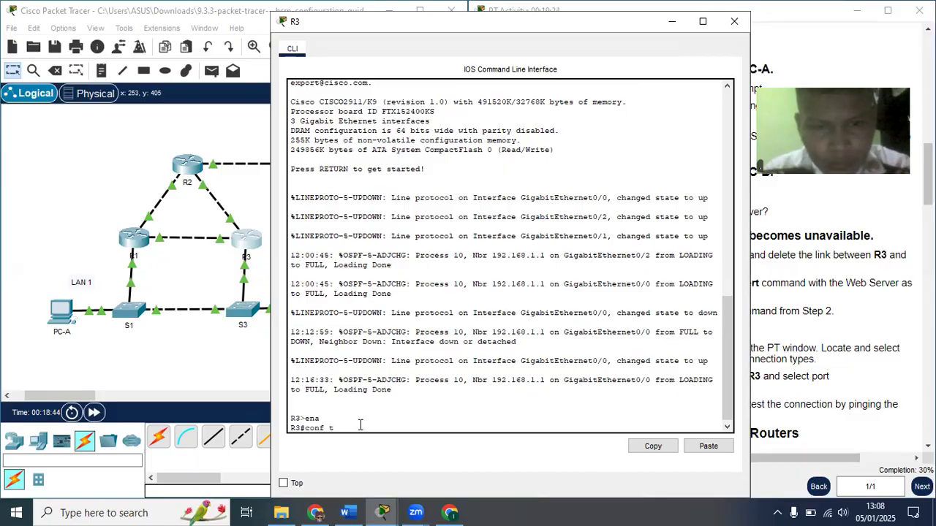
{"action": "key", "text": "Return"}
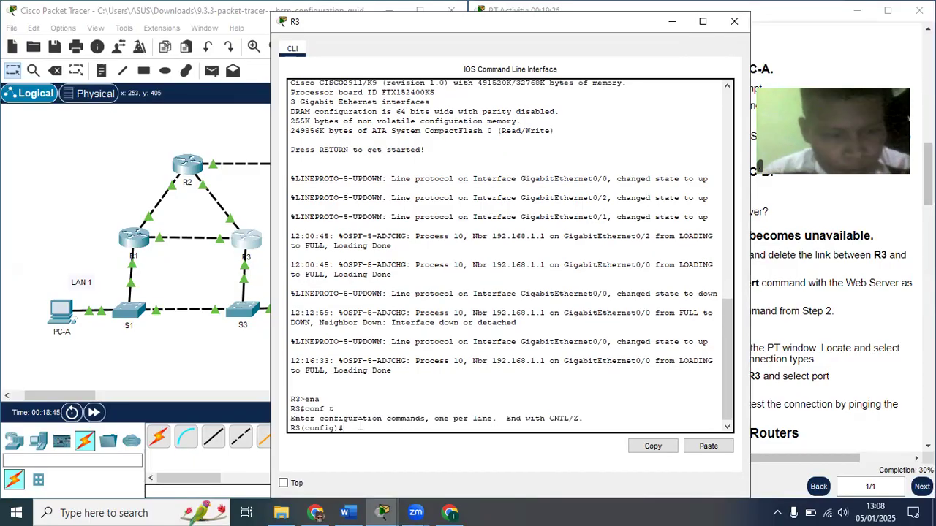
Step: Enter interface g0/0 on R3 and set HSRP to version 2 with standby version 2
{"action": "type", "text": "in"}
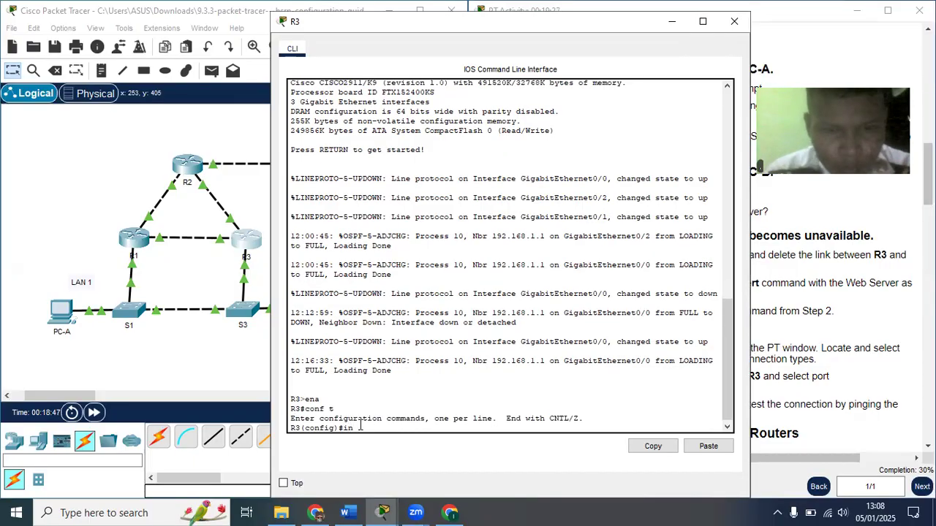
{"action": "type", "text": " g0/0"}
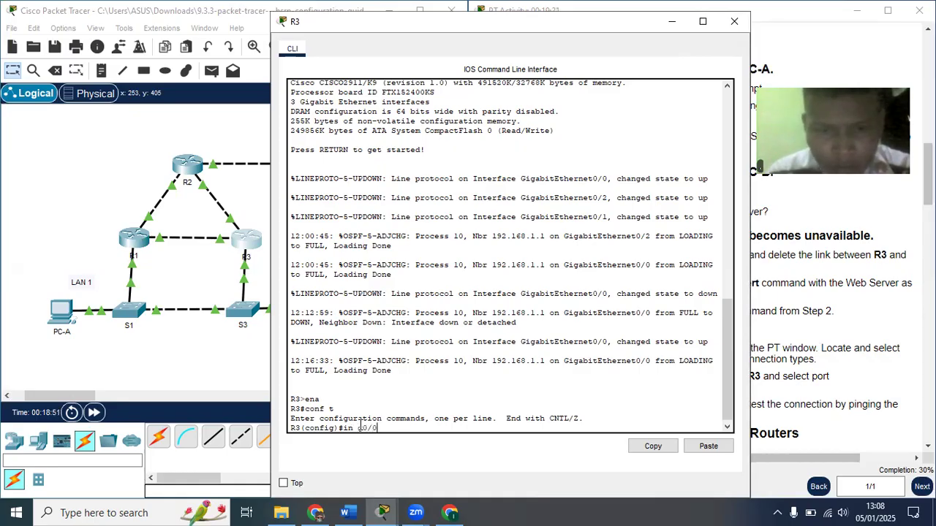
{"action": "key", "text": "Return"}
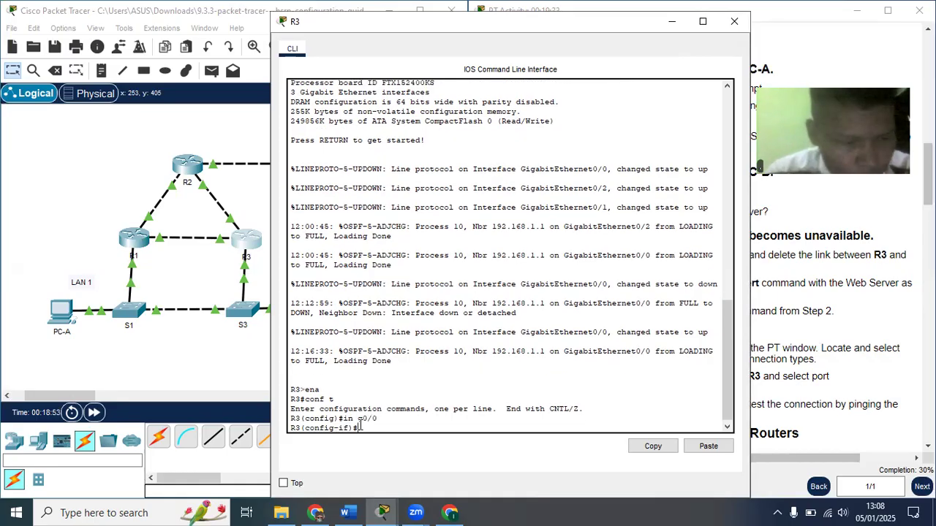
{"action": "type", "text": "standby"}
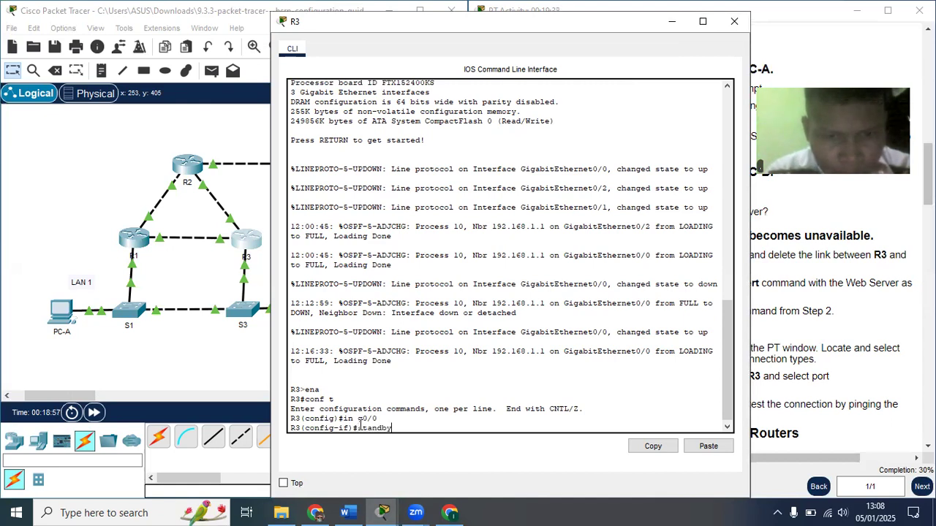
{"action": "type", "text": " veriso"}
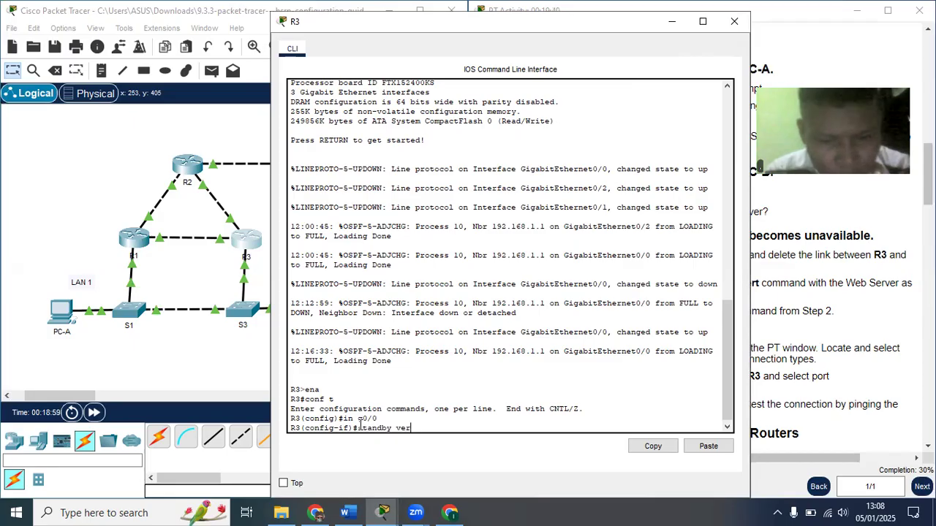
{"action": "key", "text": "BackSpace"}
{"action": "key", "text": "BackSpace"}
{"action": "type", "text": "sion 2"}
{"action": "key", "text": "Return"}
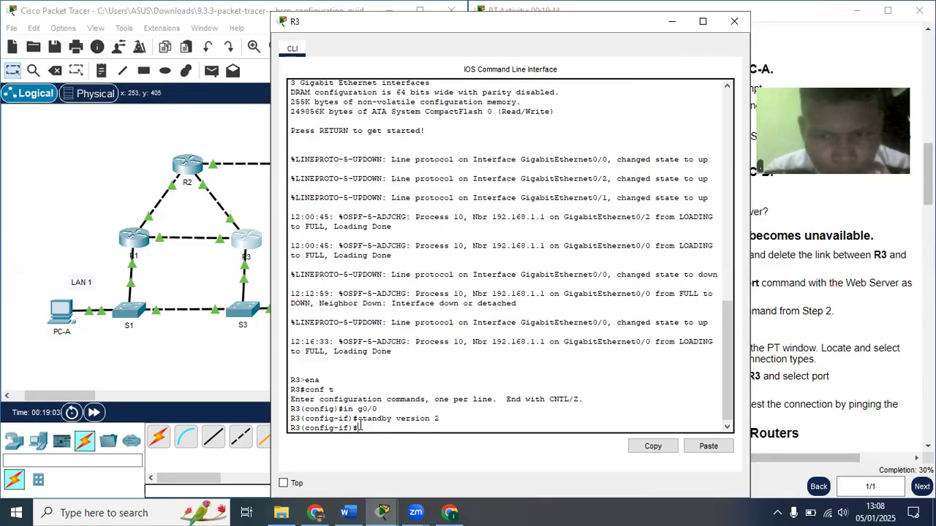
Step: Assign the virtual IP address 192.168.1.254 to HSRP group 1 on R3's g0/0 interface with standby 1 ip
{"action": "type", "text": "standby"}
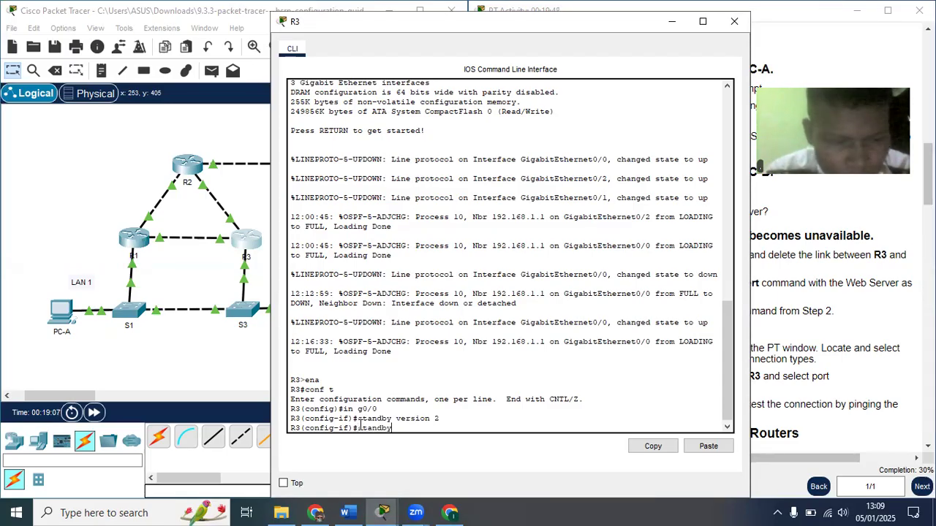
{"action": "type", "text": " 1 ip"}
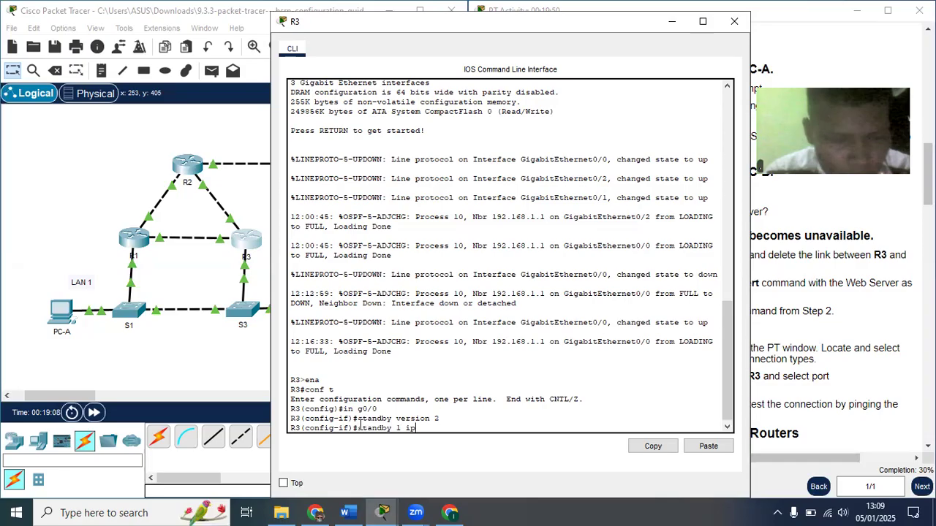
{"action": "type", "text": " 192"}
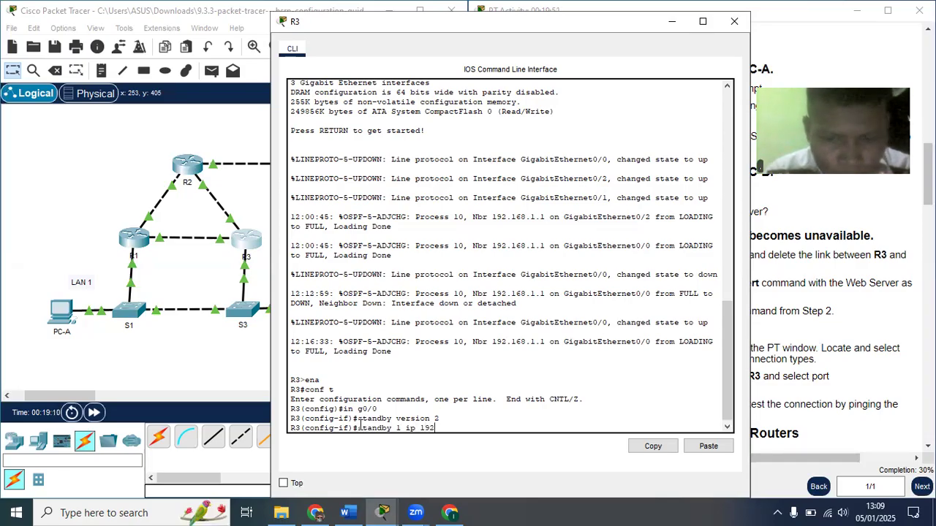
{"action": "type", "text": ".168.1.254"}
{"action": "key", "text": "Return"}
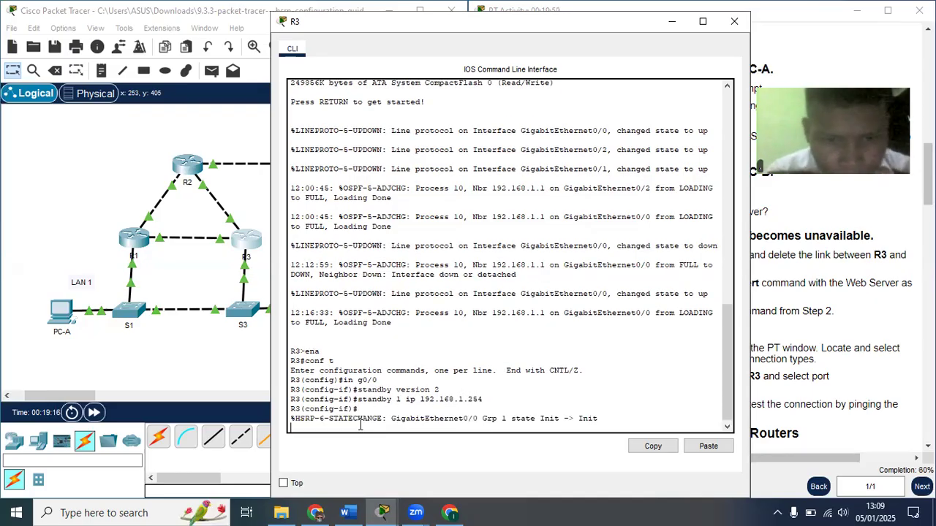
{"action": "key", "text": "Return"}
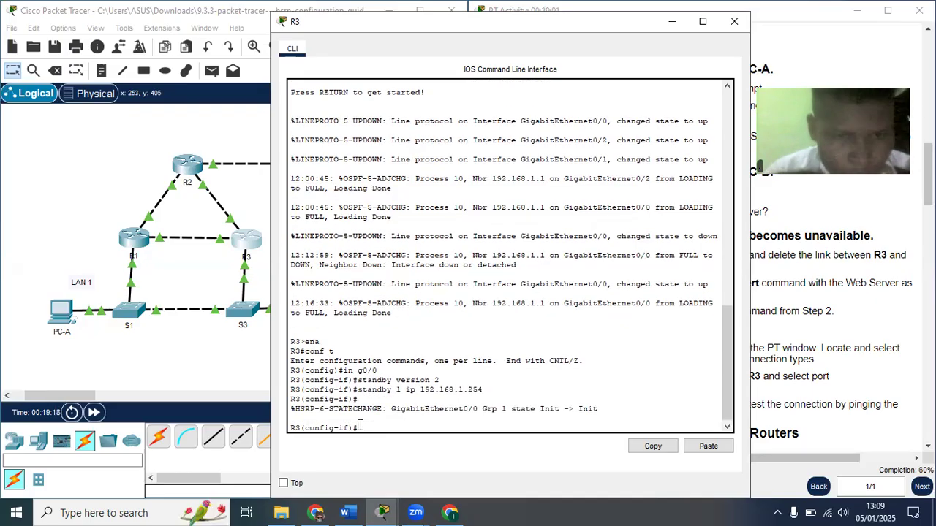
Step: Return to R1's command line and leave g0/1 interface configuration mode with exit
{"action": "mouse_move", "coordinate": [393, 504]}
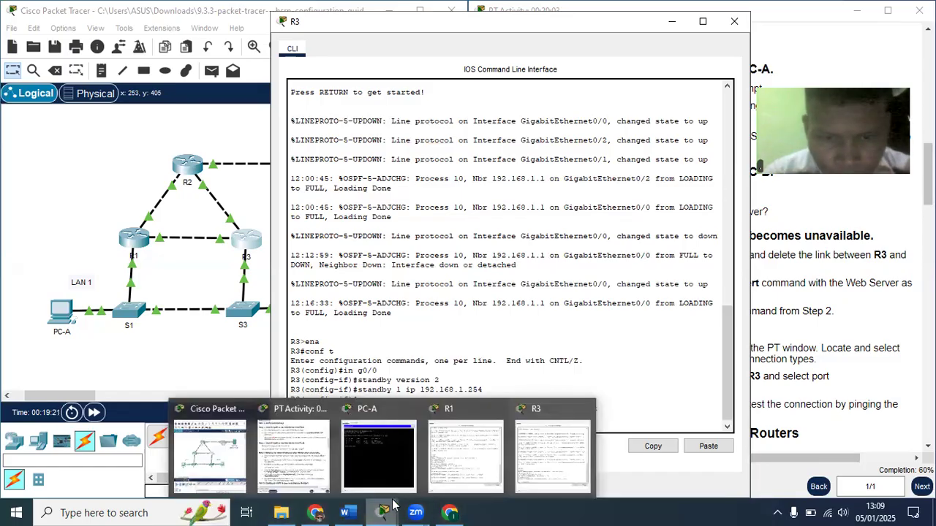
{"action": "left_click", "coordinate": [451, 465]}
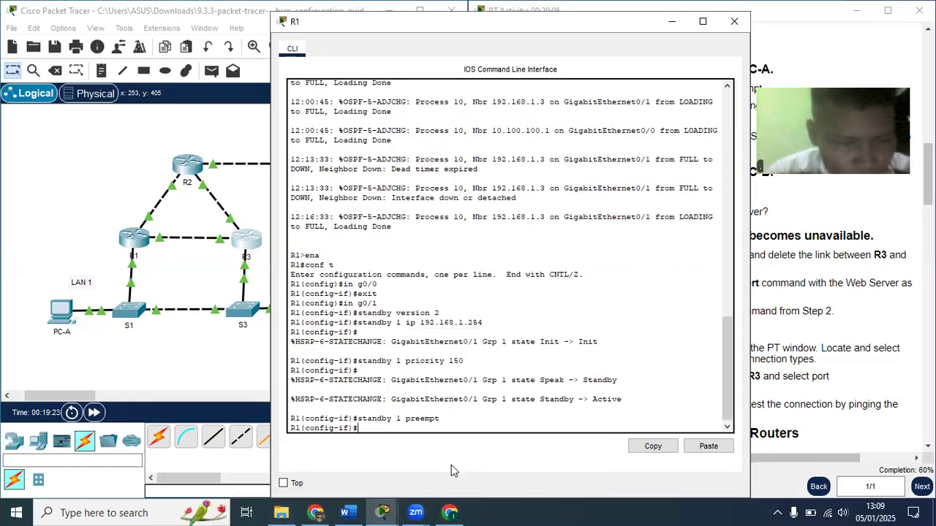
{"action": "type", "text": "exit"}
{"action": "key", "text": "Return"}
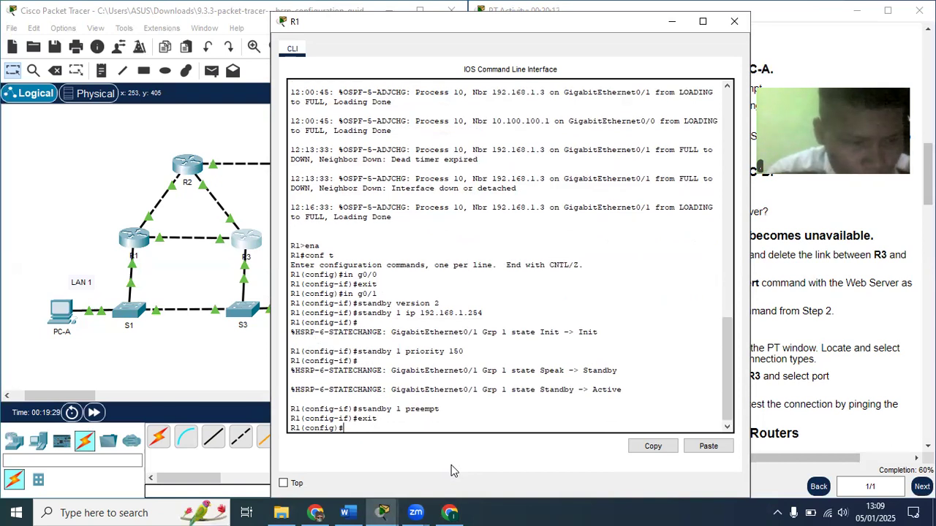
Step: Try to display R1's HSRP status with show standby from global configuration mode
{"action": "type", "text": "show"}
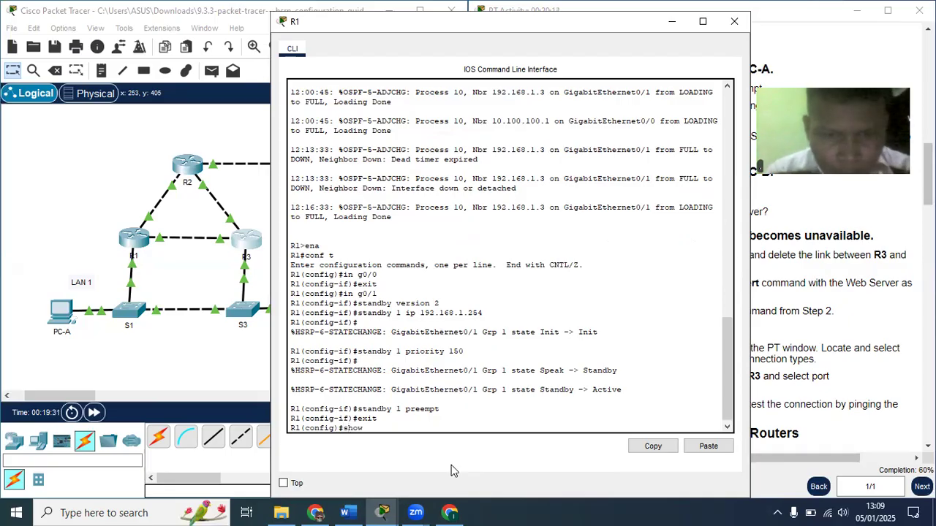
{"action": "type", "text": " standby"}
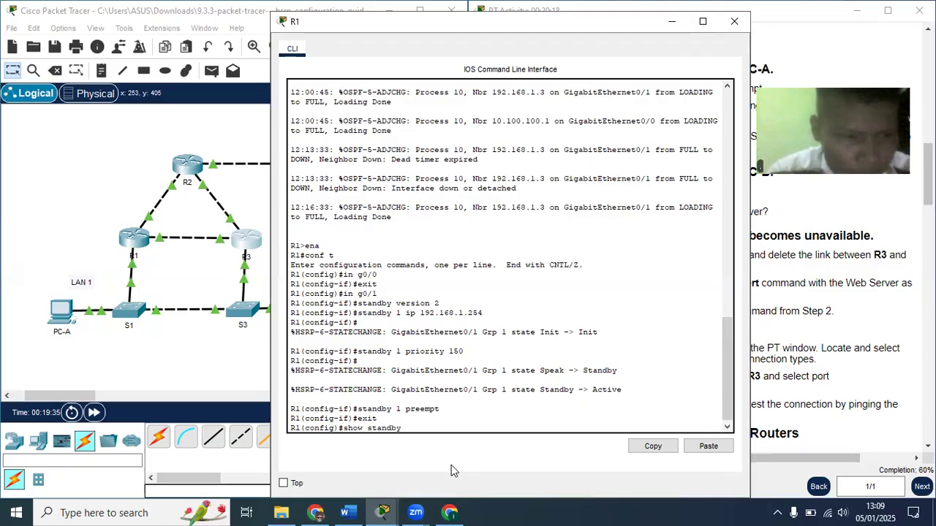
{"action": "key", "text": "Return"}
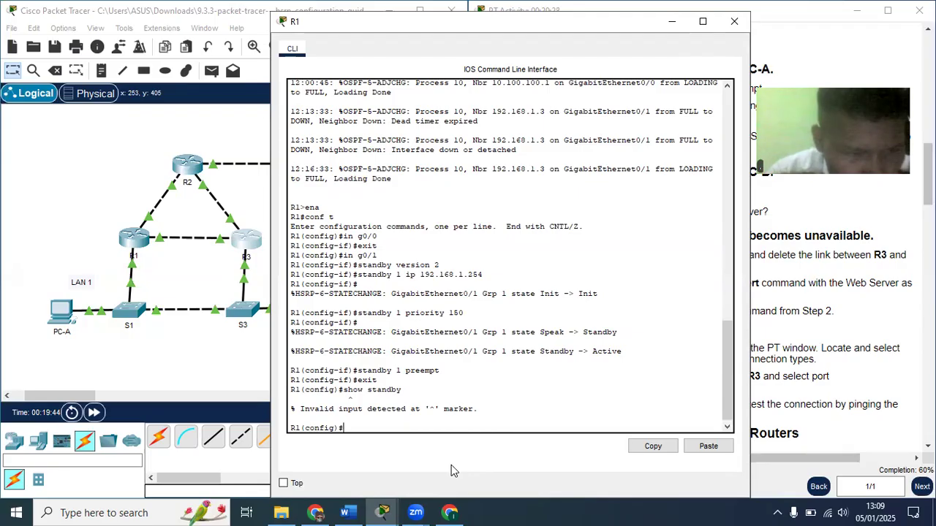
{"action": "type", "text": "show"}
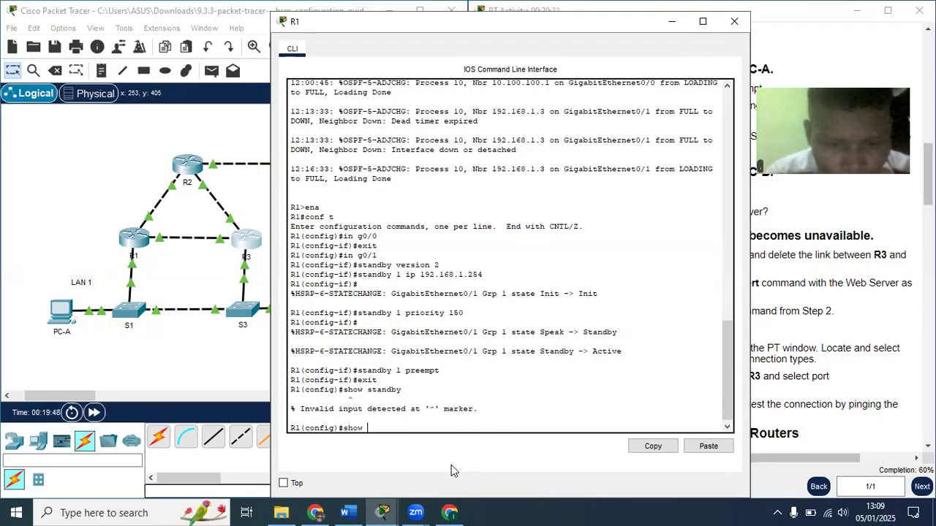
{"action": "type", "text": " standby"}
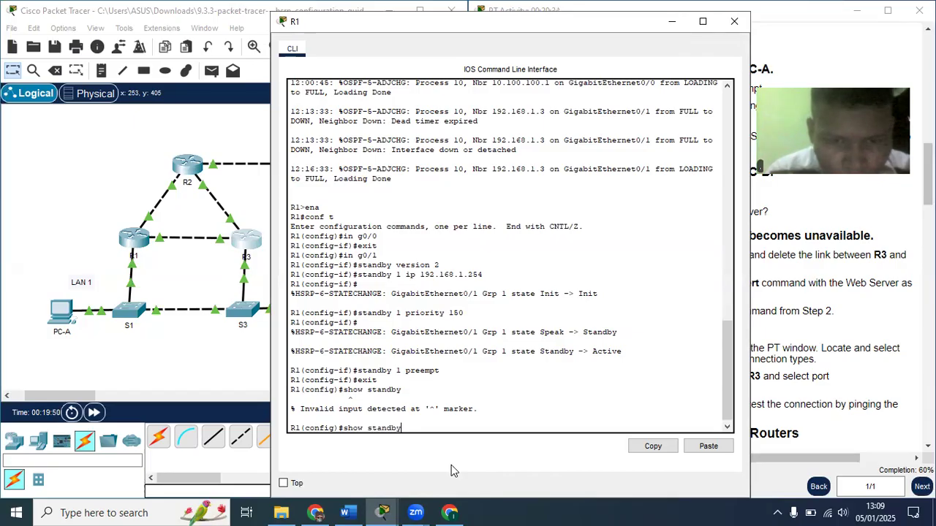
{"action": "key", "text": "Return"}
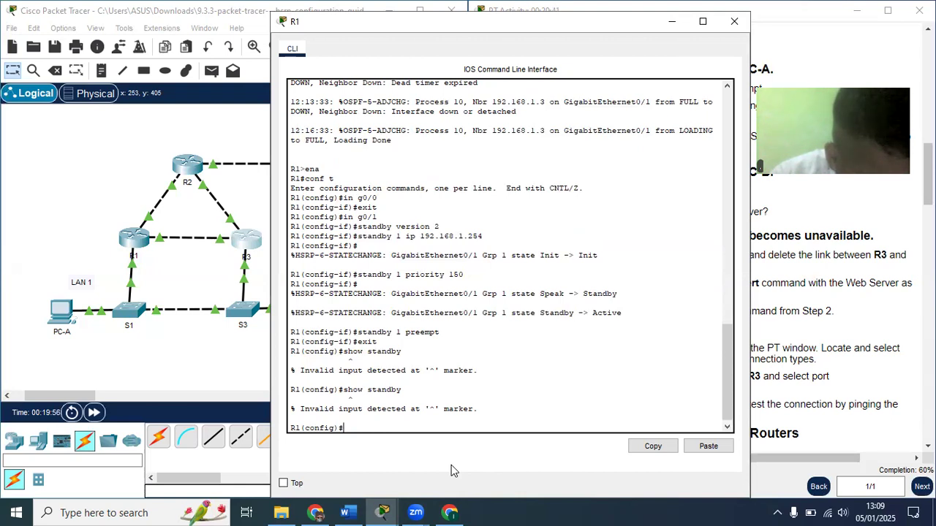
Step: Leave R1's configuration mode with end and display its HSRP status with show standby
{"action": "type", "text": "end"}
{"action": "key", "text": "Return"}
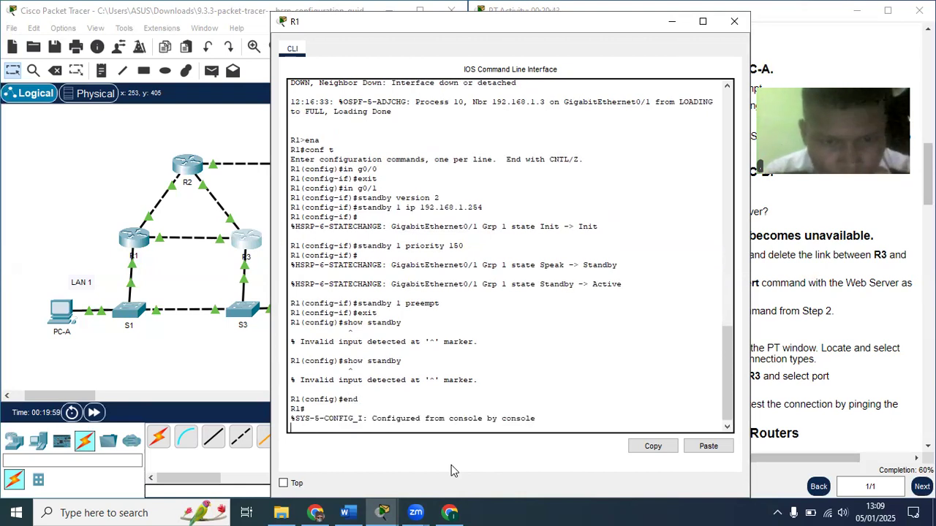
{"action": "key", "text": "Return"}
{"action": "type", "text": "sh"}
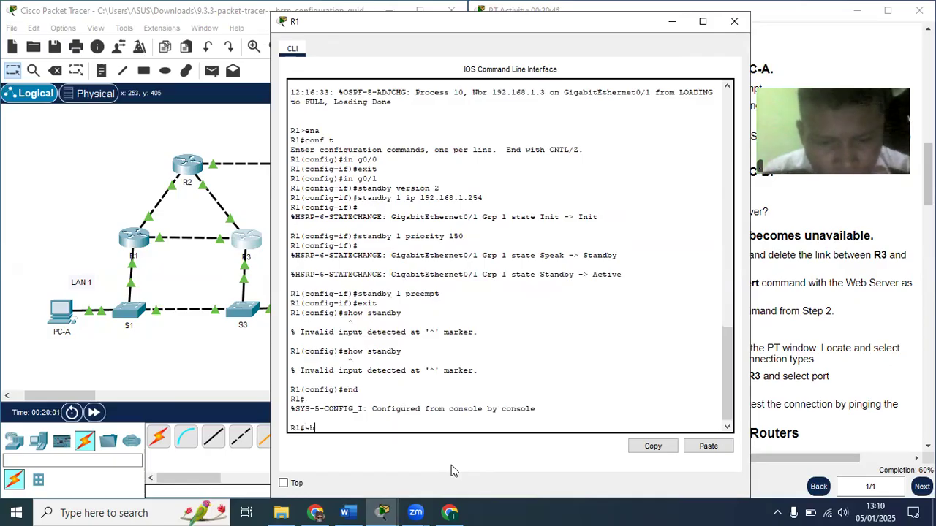
{"action": "type", "text": "ow stan"}
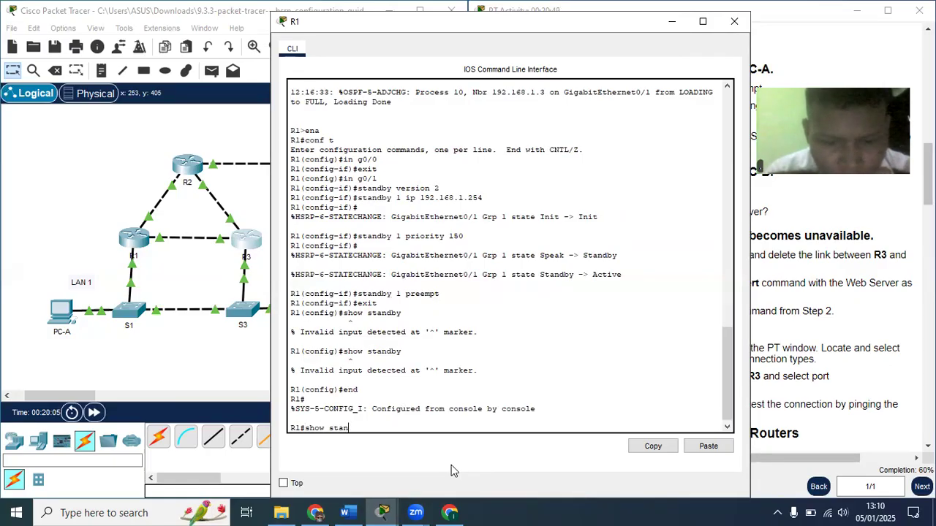
{"action": "type", "text": "vdby"}
{"action": "key", "text": "Return"}
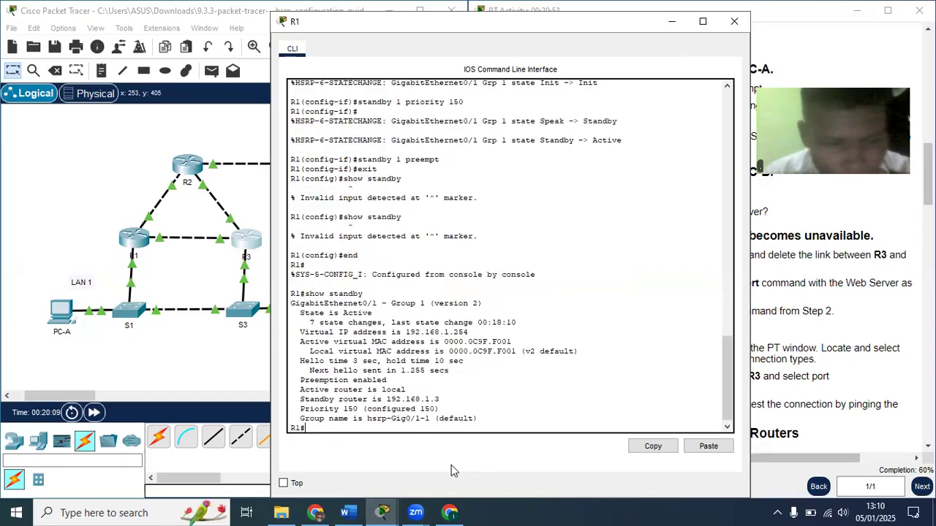
Step: Switch to R3's command line, leave configuration mode with end, and display its HSRP status with show standby
{"action": "mouse_move", "coordinate": [386, 511]}
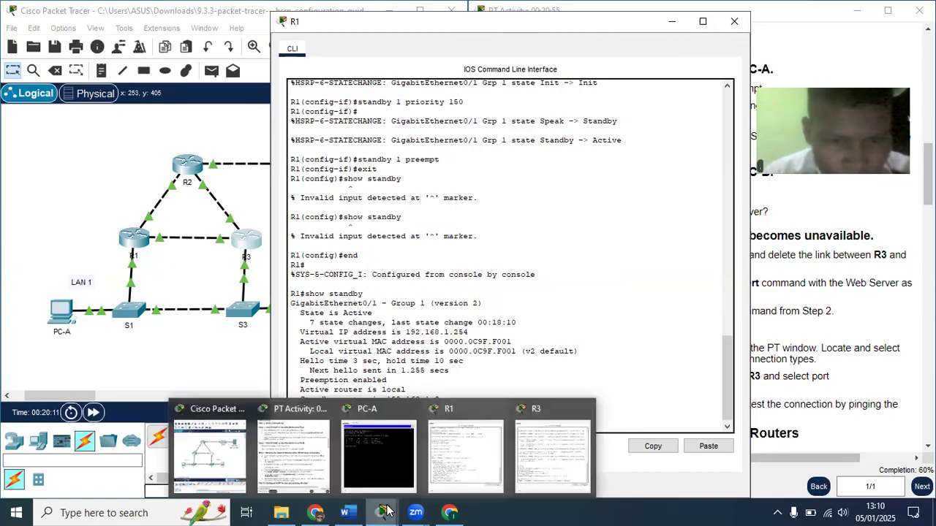
{"action": "left_click", "coordinate": [552, 457]}
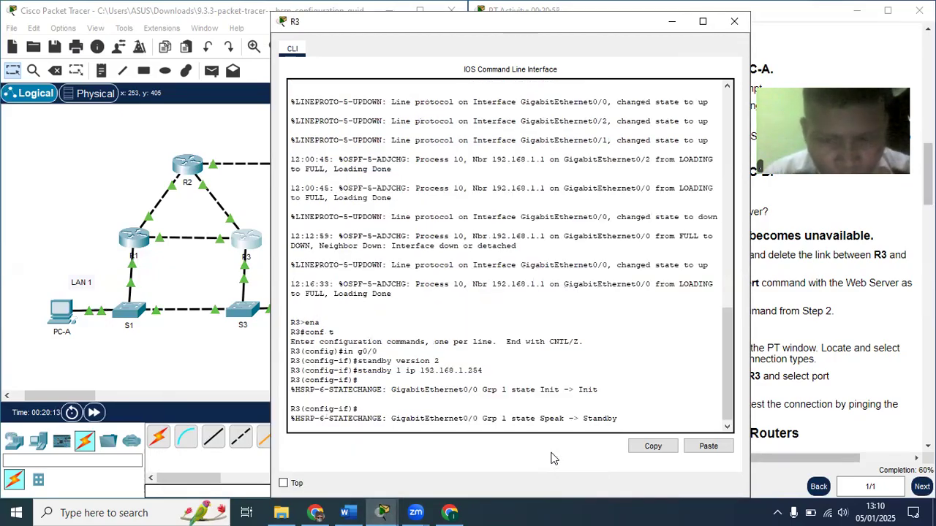
{"action": "key", "text": "Return"}
{"action": "type", "text": "end"}
{"action": "key", "text": "Return"}
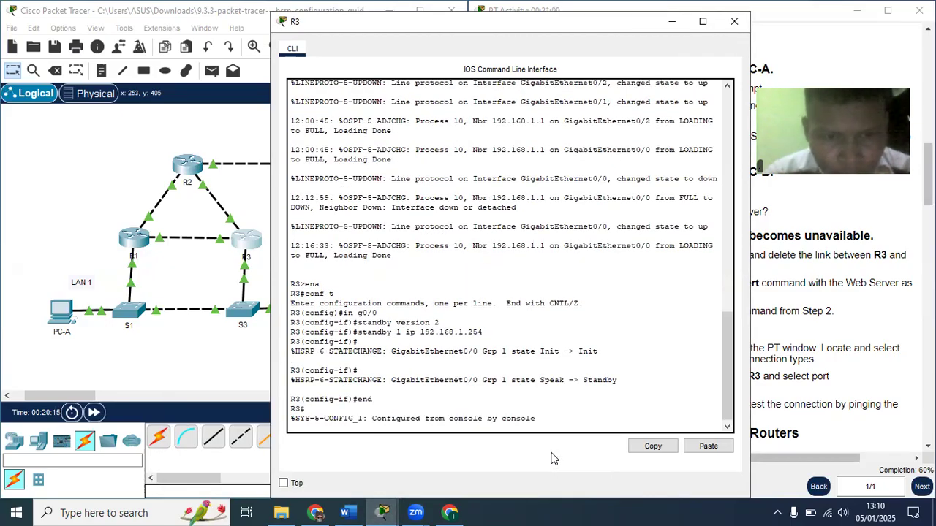
{"action": "key", "text": "Return"}
{"action": "type", "text": "show standby"}
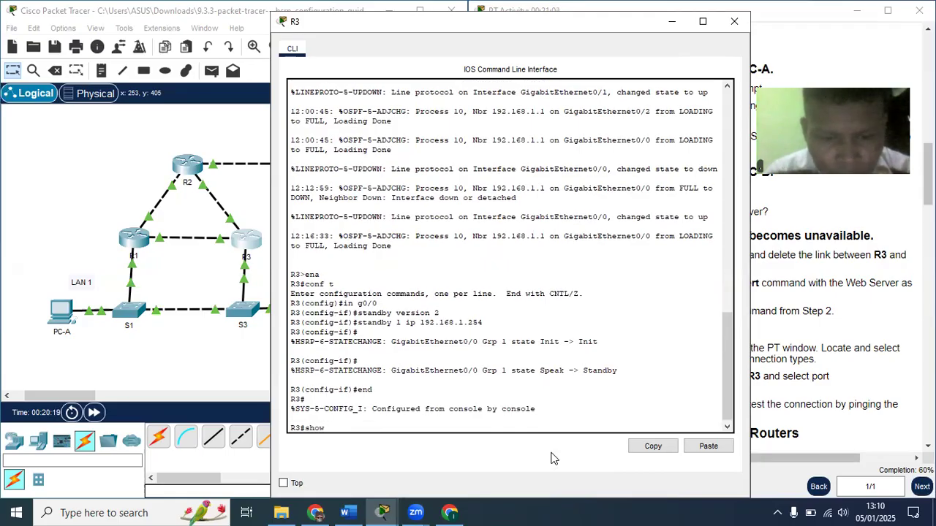
{"action": "key", "text": "Return"}
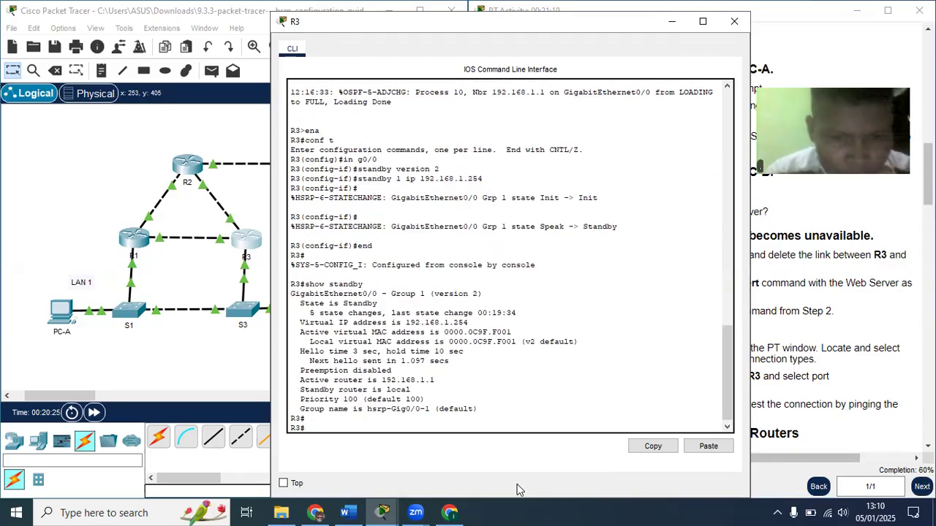
Step: Return to R1's command line and display the HSRP summary with show standby brief
{"action": "mouse_move", "coordinate": [382, 512]}
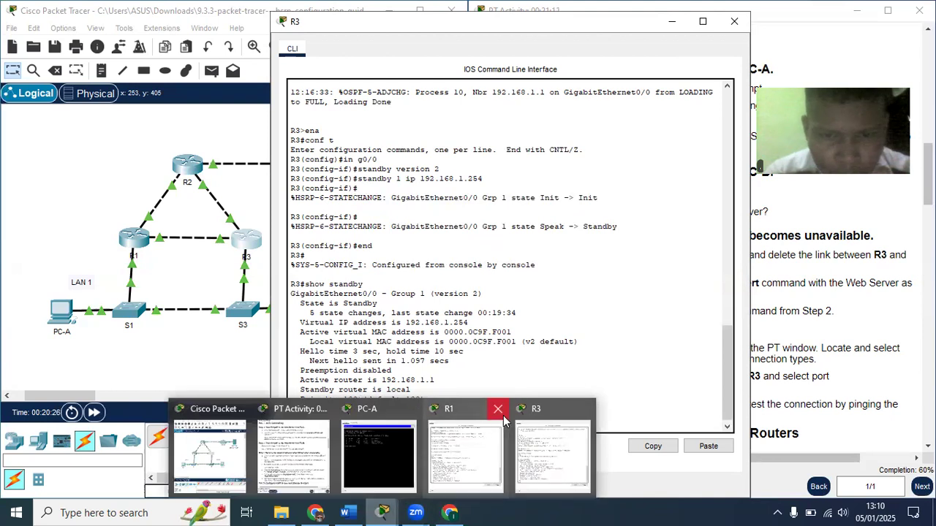
{"action": "left_click", "coordinate": [470, 448]}
{"action": "type", "text": "show standby bre"}
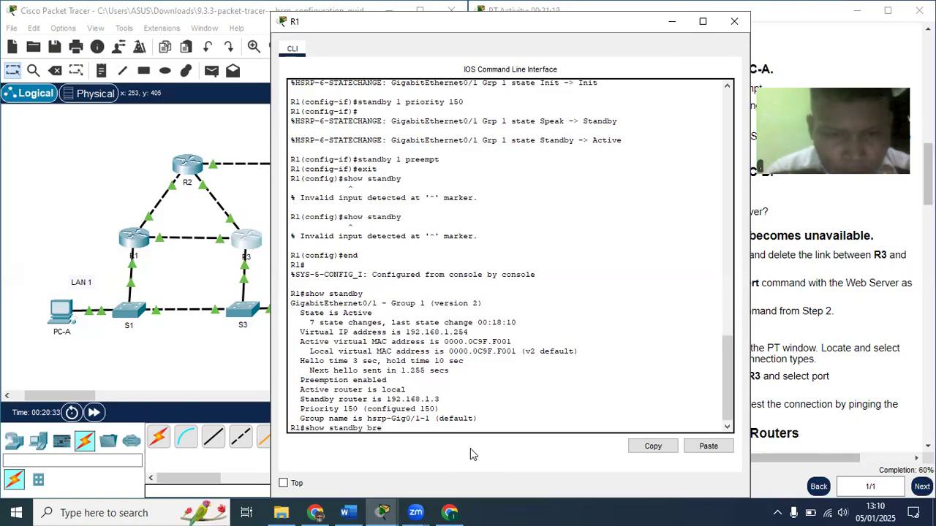
{"action": "type", "text": "if"}
{"action": "key", "text": "Return"}
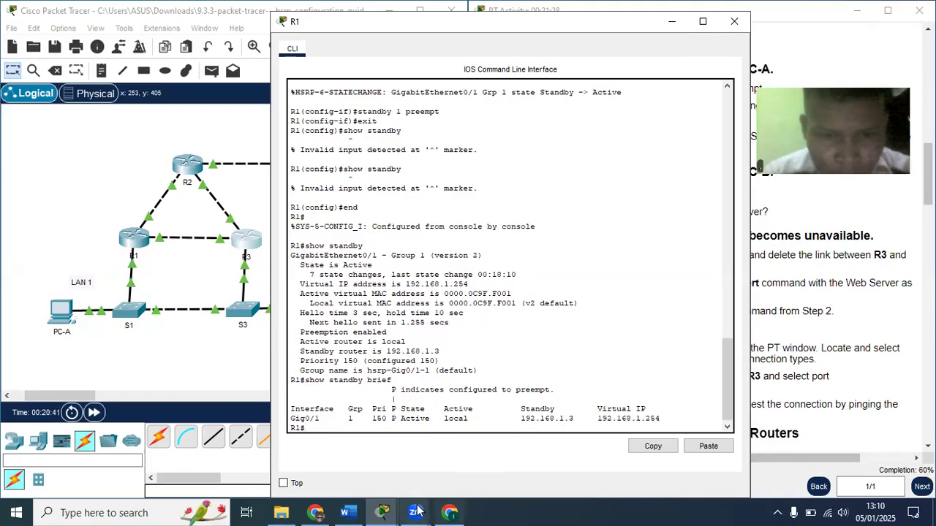
Step: Switch to R3's command line and display the HSRP summary with show standby brief
{"action": "mouse_move", "coordinate": [382, 513]}
{"action": "left_click", "coordinate": [560, 451]}
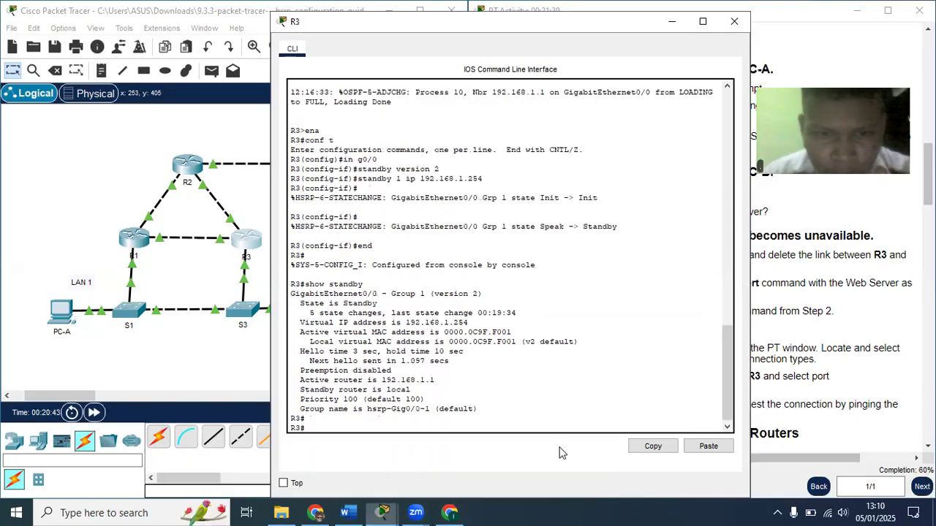
{"action": "type", "text": "show standby brief"}
{"action": "key", "text": "Return"}
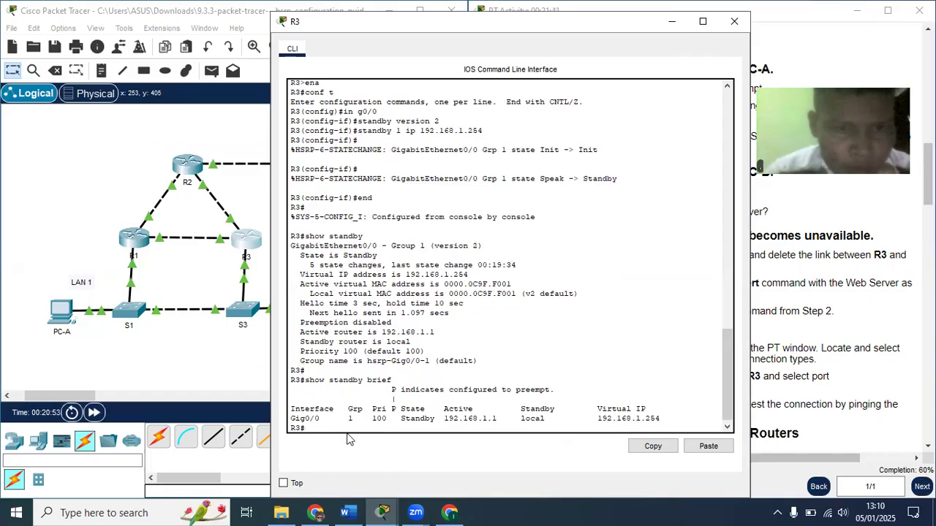
Step: Set PC-A's IPv4 default gateway to the HSRP virtual address 192.168.1.254 and close its window
{"action": "left_click", "coordinate": [243, 373]}
{"action": "left_click", "coordinate": [63, 309]}
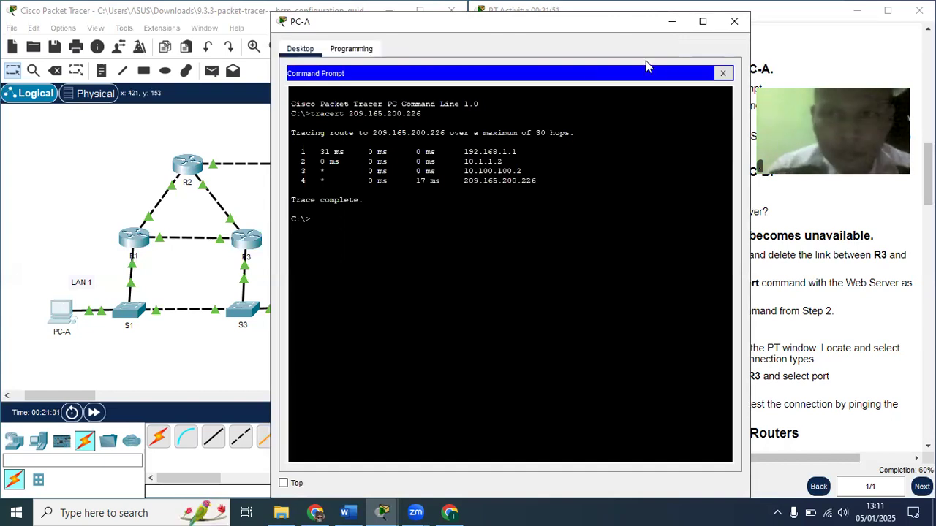
{"action": "left_click", "coordinate": [721, 74]}
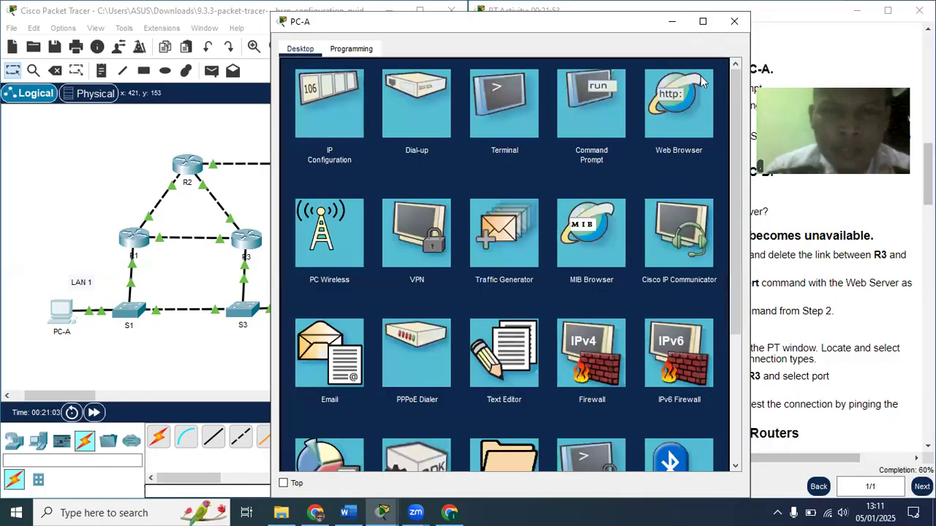
{"action": "left_click", "coordinate": [325, 107]}
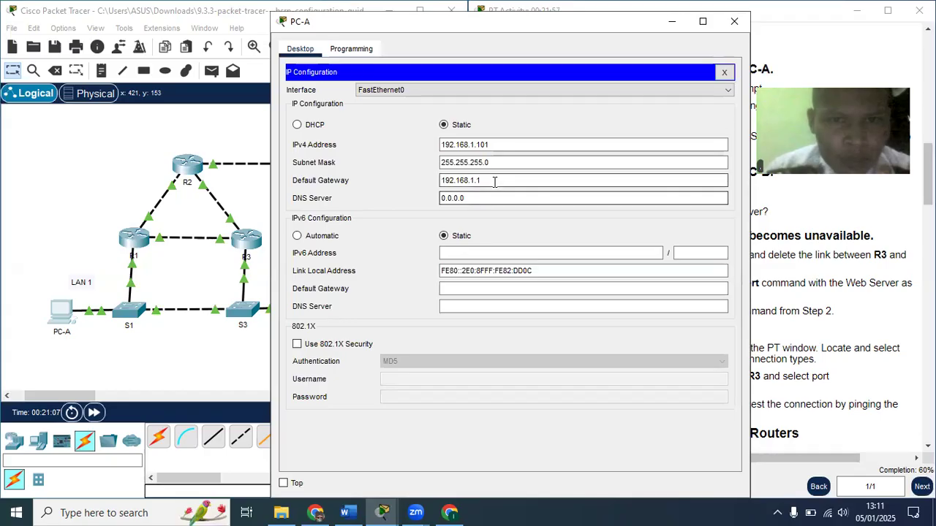
{"action": "left_click", "coordinate": [495, 182]}
{"action": "key", "text": "BackSpace"}
{"action": "key", "text": "BackSpace"}
{"action": "key", "text": "BackSpace"}
{"action": "key", "text": "BackSpace"}
{"action": "key", "text": "BackSpace"}
{"action": "key", "text": "BackSpace"}
{"action": "key", "text": "BackSpace"}
{"action": "key", "text": "BackSpace"}
{"action": "key", "text": "BackSpace"}
{"action": "key", "text": "BackSpace"}
{"action": "key", "text": "BackSpace"}
{"action": "type", "text": "192.168"}
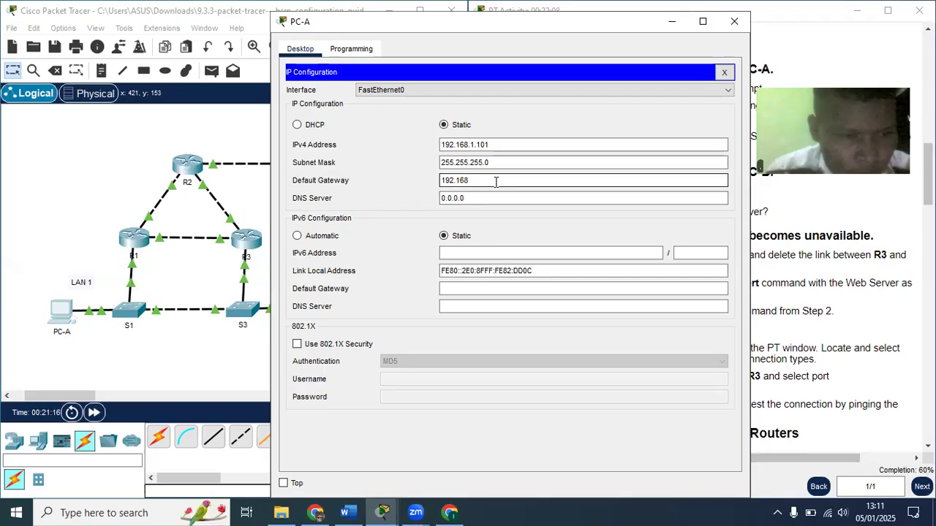
{"action": "type", "text": ".1.254"}
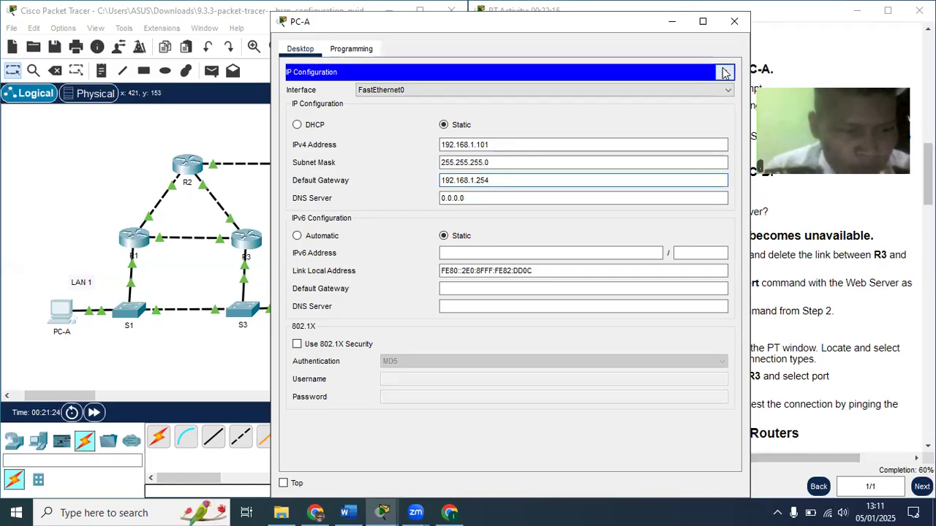
{"action": "left_click", "coordinate": [725, 72]}
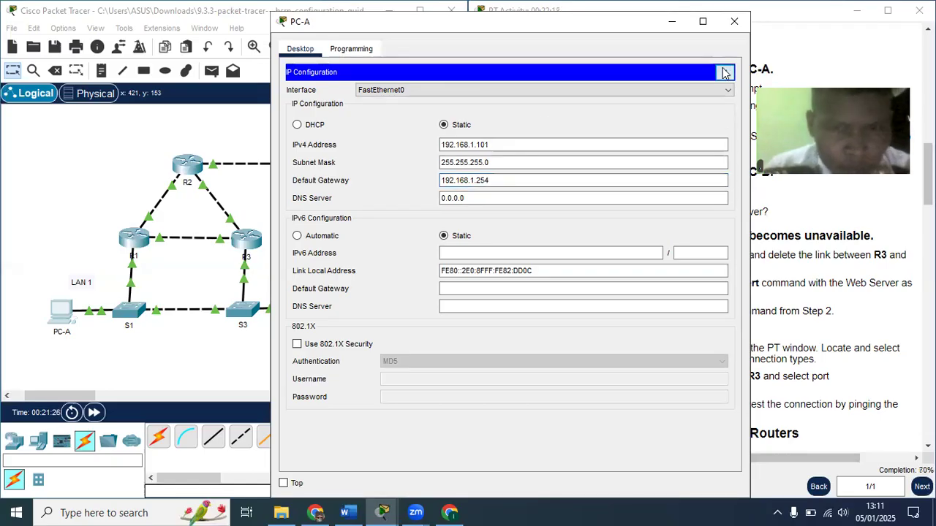
{"action": "left_click", "coordinate": [732, 22]}
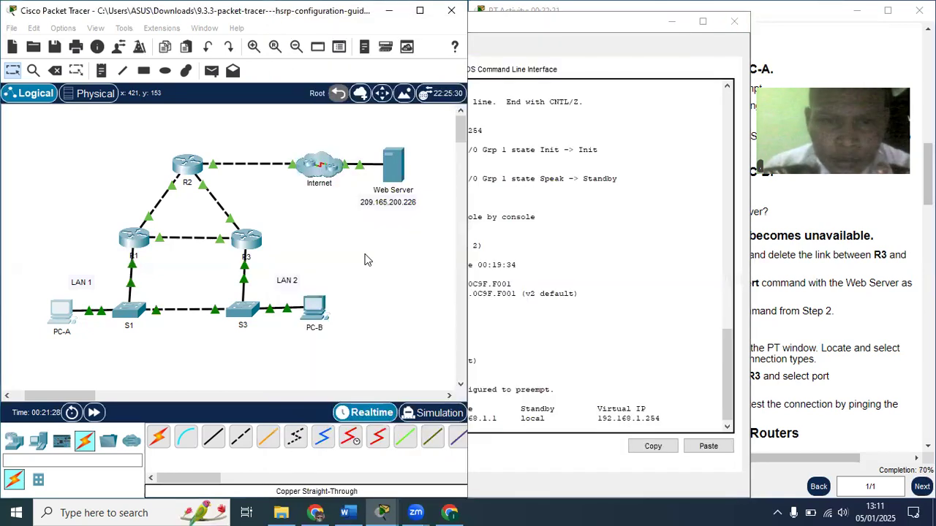
Step: Set PC-B's IPv4 default gateway to the HSRP virtual address 192.168.1.254 and close its window
{"action": "left_click", "coordinate": [315, 313]}
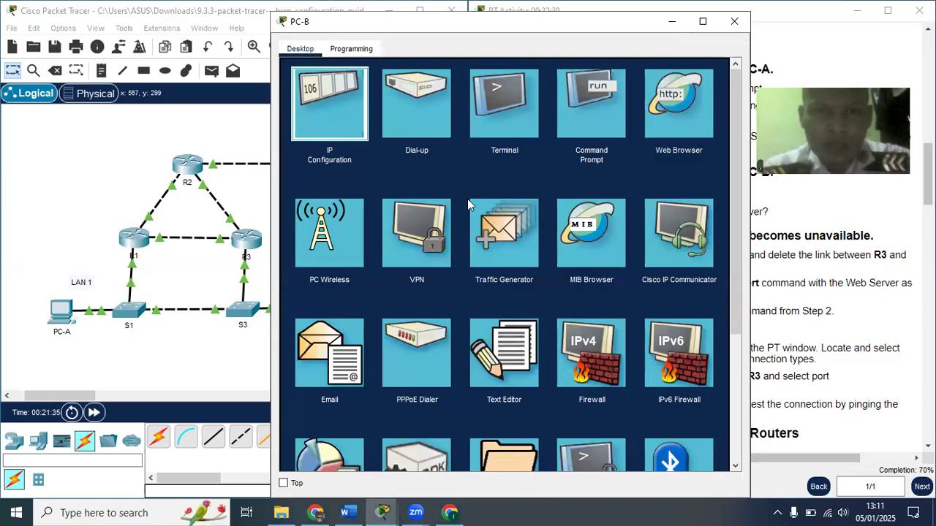
{"action": "left_click", "coordinate": [347, 118]}
{"action": "left_click", "coordinate": [499, 180]}
{"action": "key", "text": "BackSpace"}
{"action": "key", "text": "BackSpace"}
{"action": "key", "text": "BackSpace"}
{"action": "key", "text": "BackSpace"}
{"action": "key", "text": "BackSpace"}
{"action": "key", "text": "BackSpace"}
{"action": "key", "text": "BackSpace"}
{"action": "key", "text": "BackSpace"}
{"action": "key", "text": "BackSpace"}
{"action": "key", "text": "BackSpace"}
{"action": "key", "text": "BackSpace"}
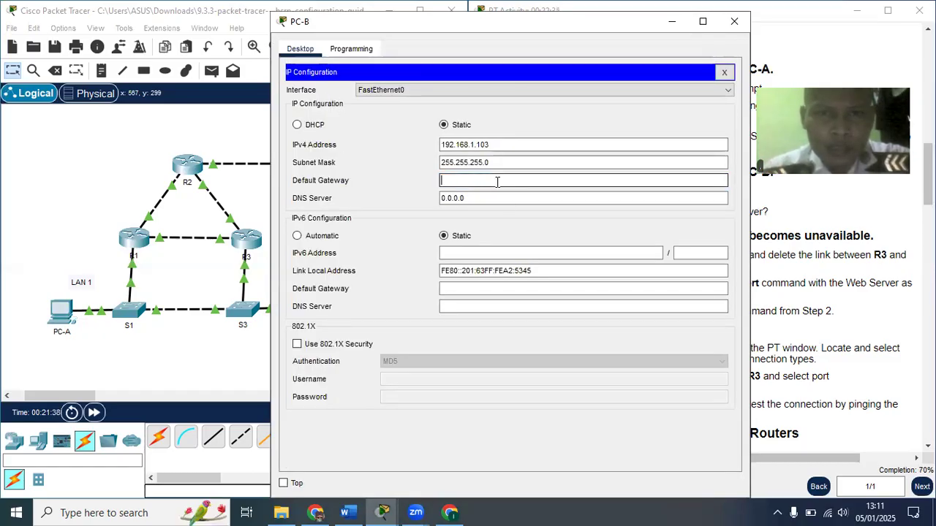
{"action": "type", "text": "19"}
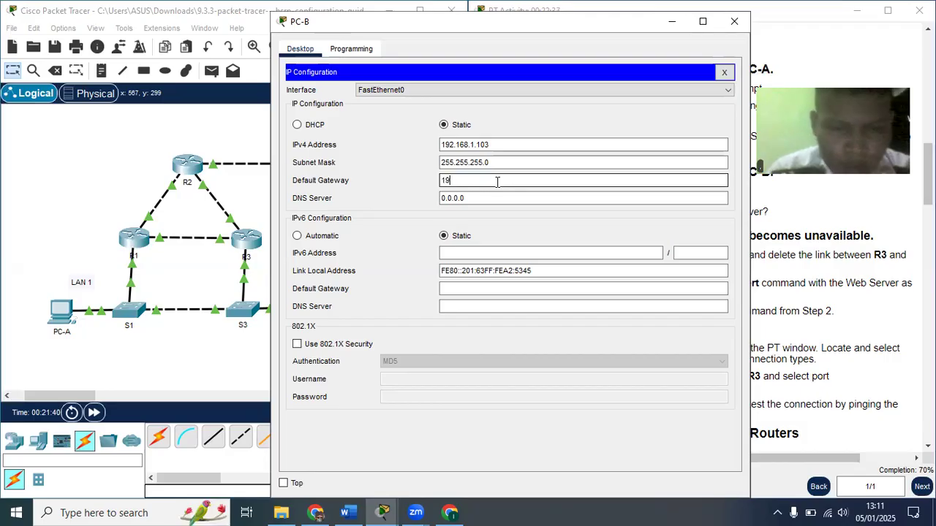
{"action": "type", "text": "2.168"}
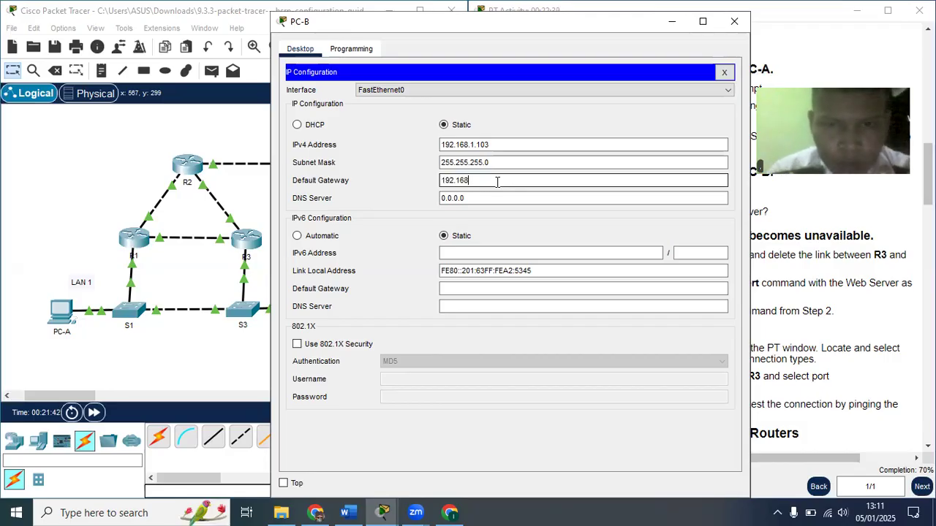
{"action": "type", "text": ".1."}
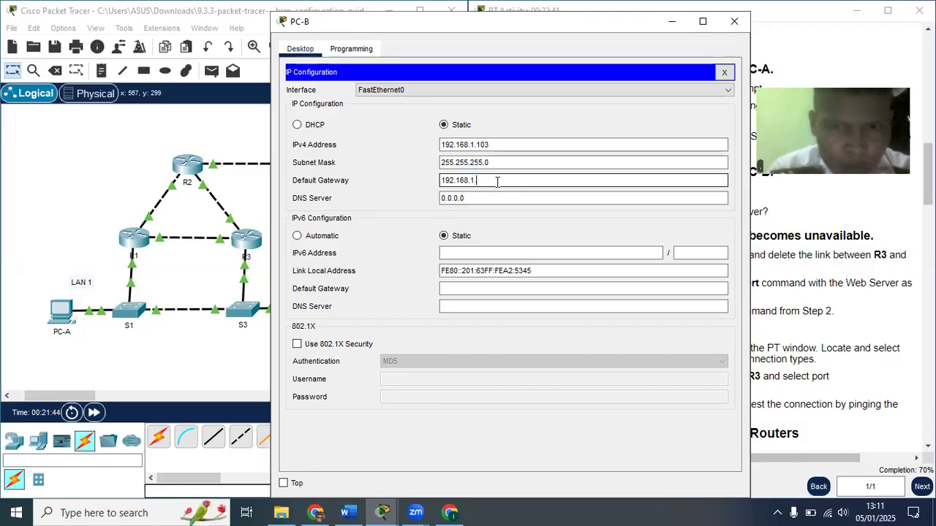
{"action": "type", "text": "254"}
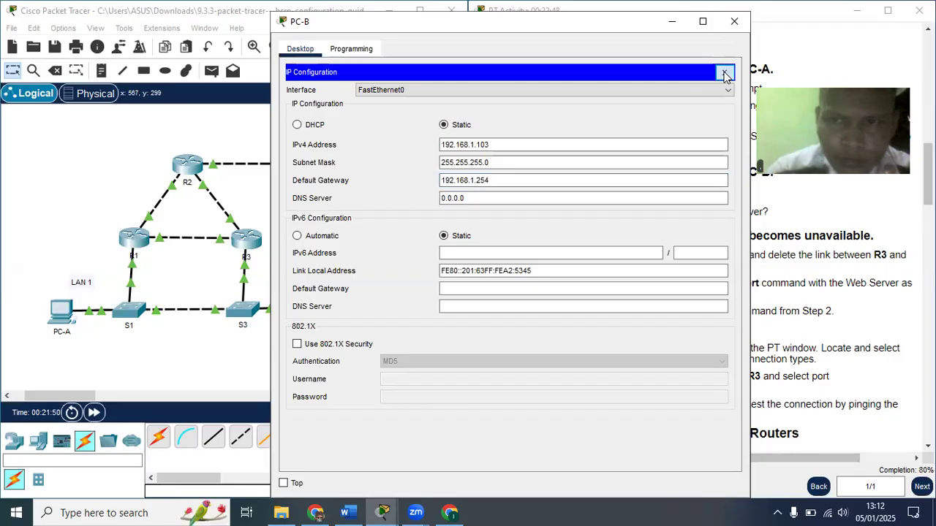
{"action": "left_click", "coordinate": [724, 72]}
{"action": "left_click", "coordinate": [734, 21]}
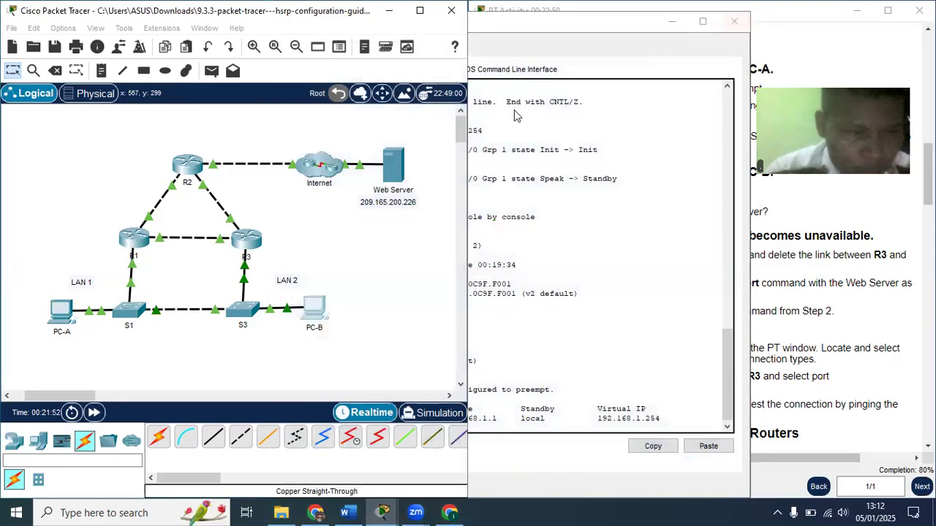
Step: Open switch S1's command line and enter global configuration mode with ena and conf t
{"action": "left_click", "coordinate": [136, 315]}
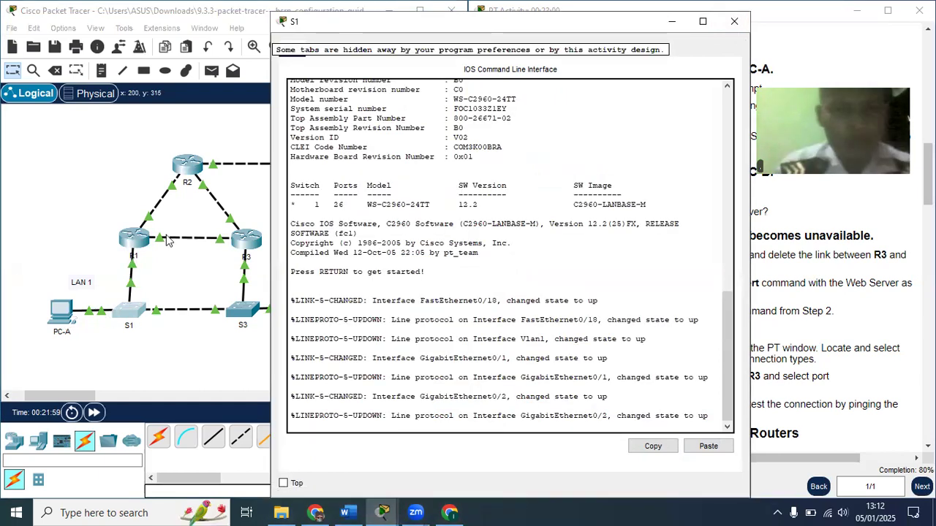
{"action": "key", "text": "Return"}
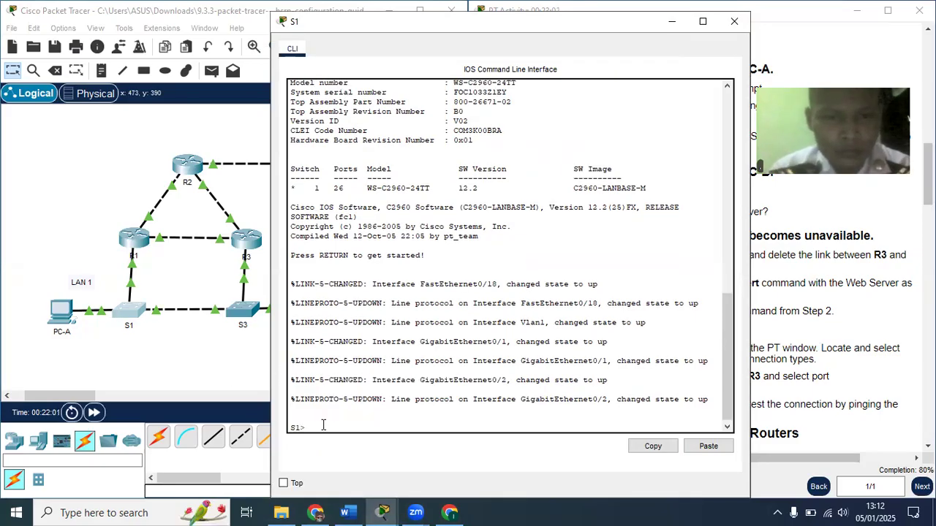
{"action": "type", "text": "ena"}
{"action": "key", "text": "Return"}
{"action": "type", "text": "c"}
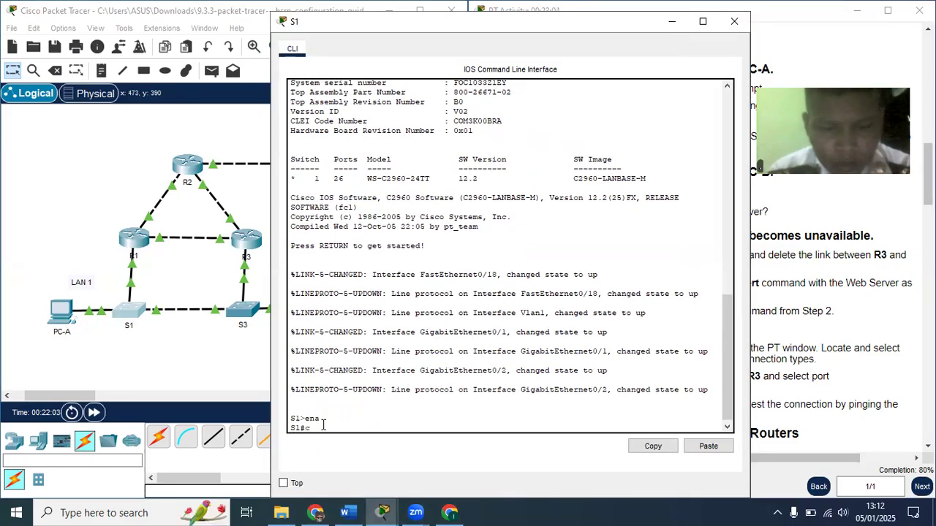
{"action": "type", "text": "onf t"}
{"action": "key", "text": "Return"}
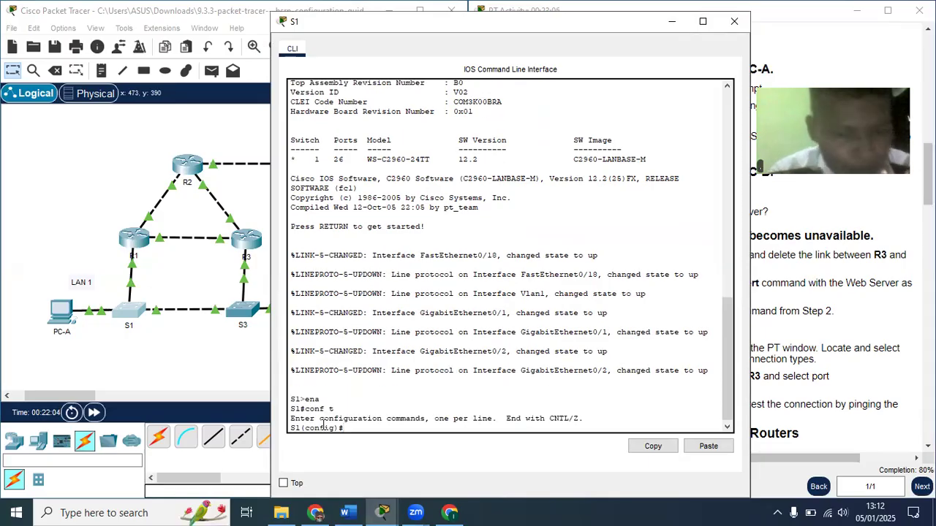
Step: Set S1's default gateway to the HSRP virtual address with ip default-gateway 192.168.1.254 and close its window
{"action": "type", "text": "ip default"}
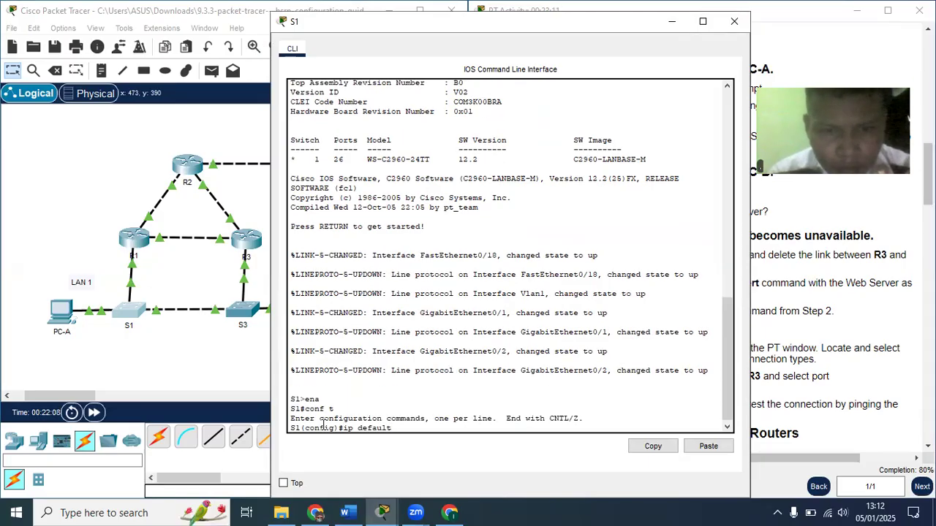
{"action": "type", "text": "-gateway"}
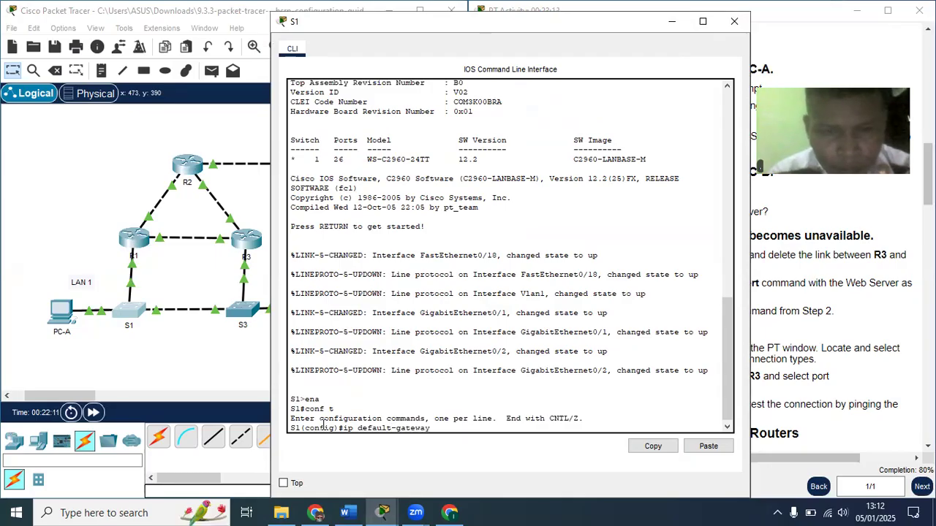
{"action": "type", "text": " 192.1"}
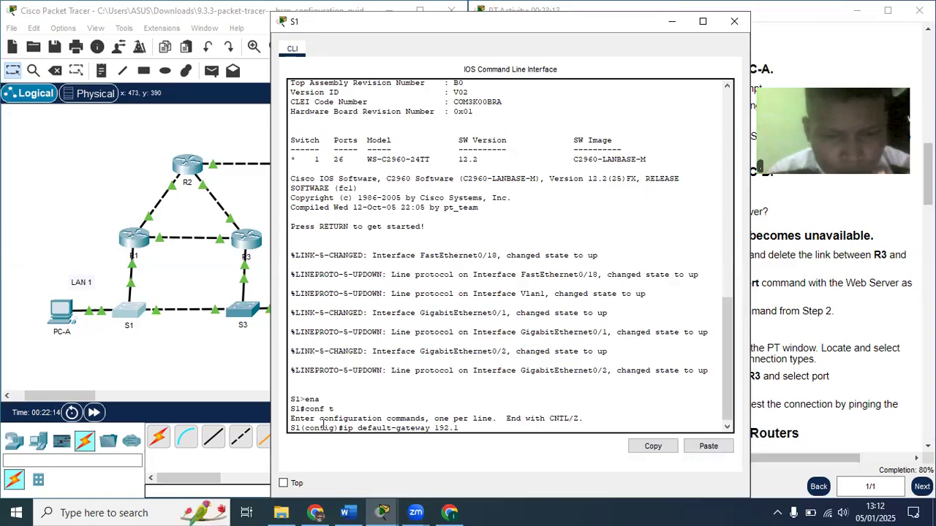
{"action": "type", "text": "68.1"}
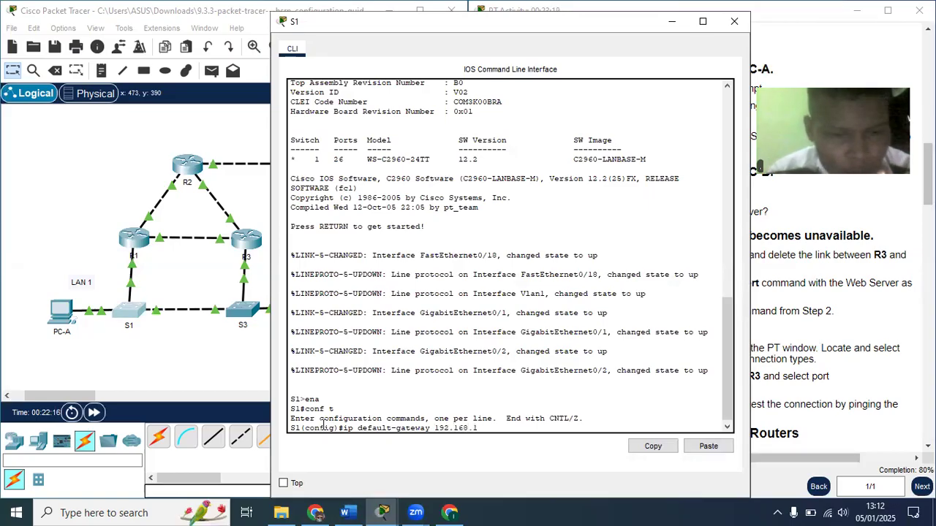
{"action": "type", "text": ".254"}
{"action": "key", "text": "Return"}
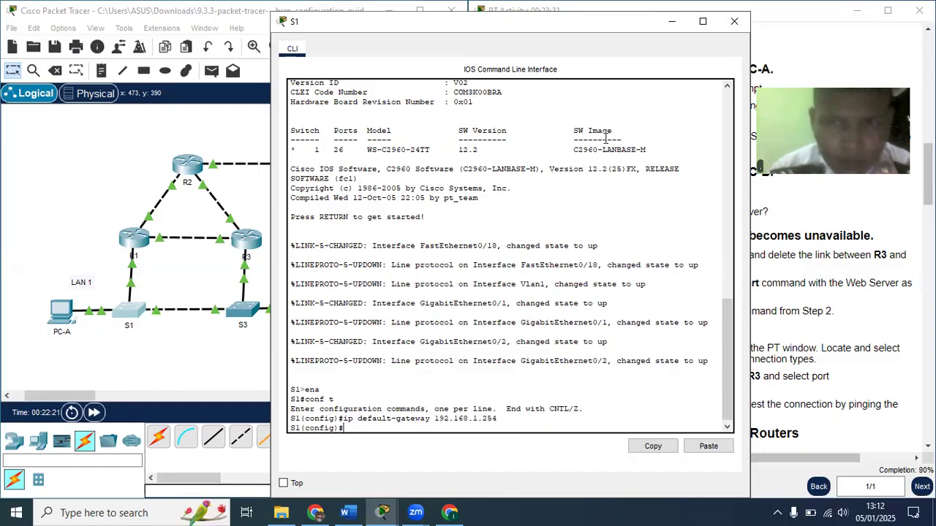
{"action": "left_click", "coordinate": [732, 23]}
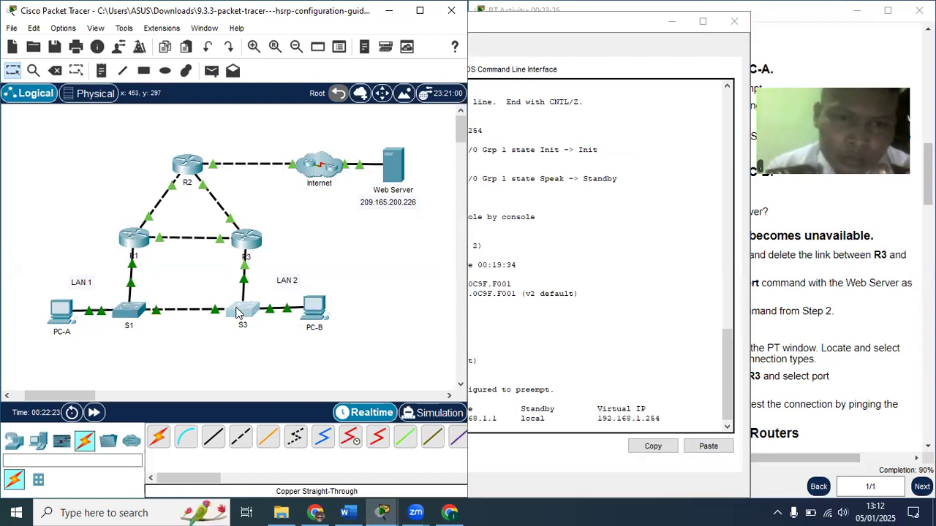
Step: Open switch S3's command line and enter global configuration mode with ena and conf t
{"action": "left_click", "coordinate": [238, 315]}
{"action": "left_click", "coordinate": [366, 429]}
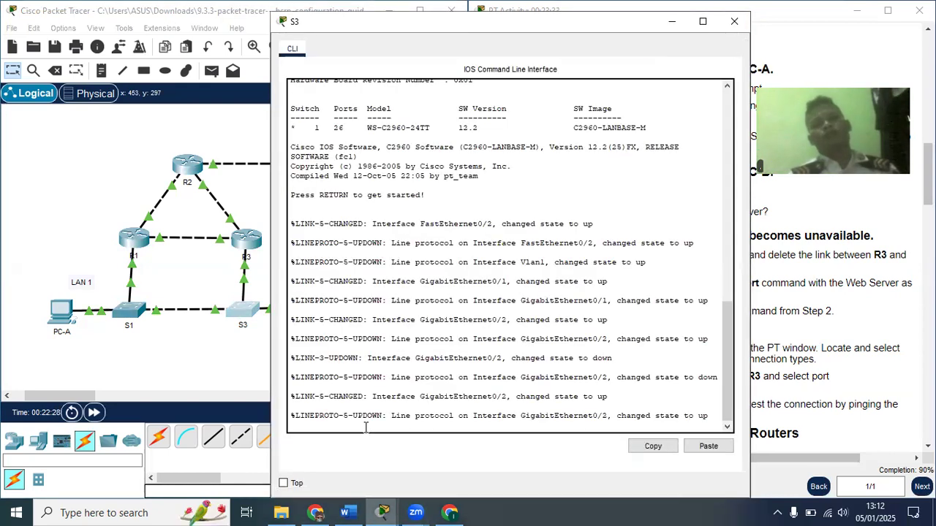
{"action": "key", "text": "Return"}
{"action": "type", "text": "ena"}
{"action": "key", "text": "Return"}
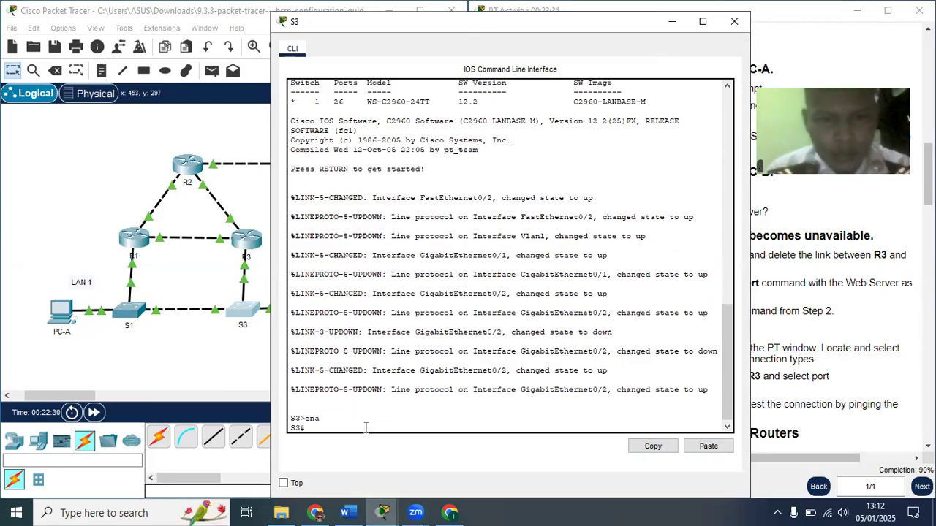
{"action": "type", "text": "conf t"}
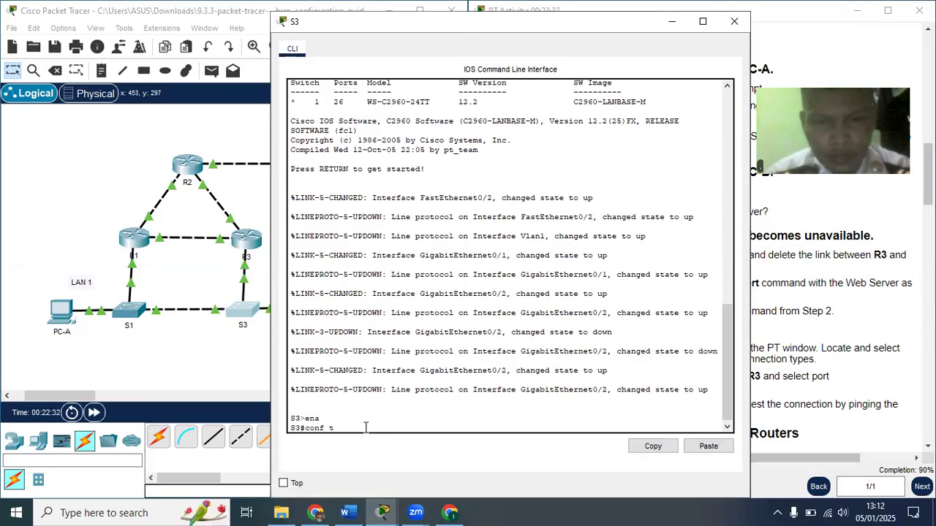
{"action": "key", "text": "Return"}
Step: Set S3's default gateway to the HSRP virtual address with ip default-gateway 192.168.1.254 and close its window
{"action": "type", "text": "ip defaul"}
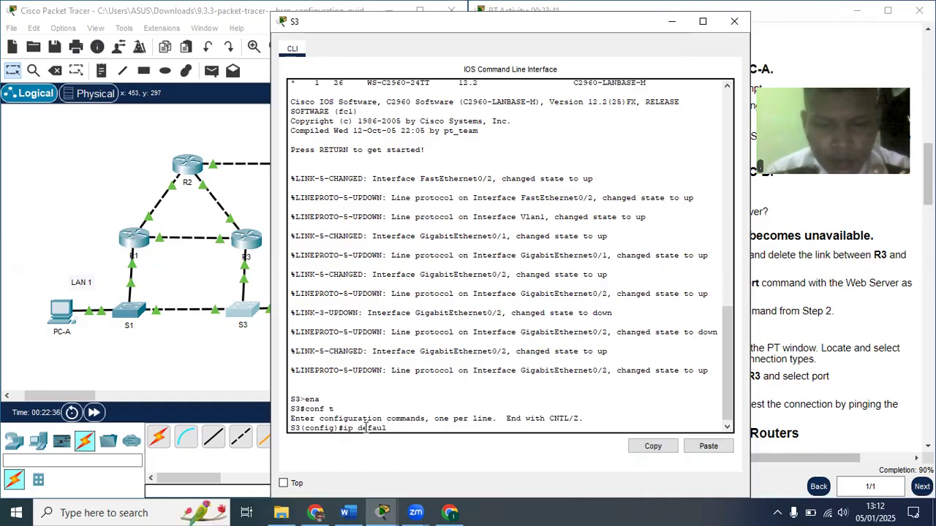
{"action": "type", "text": "t-g"}
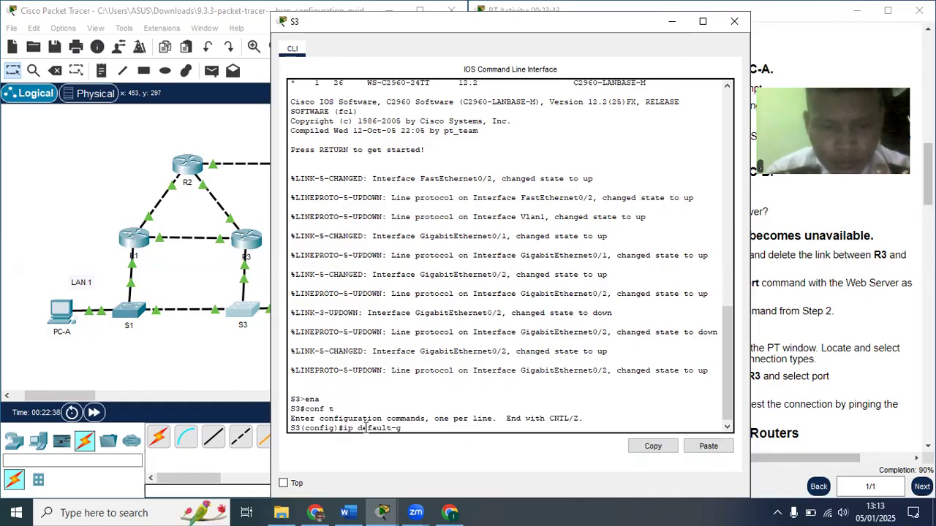
{"action": "type", "text": "ateway 192.16"}
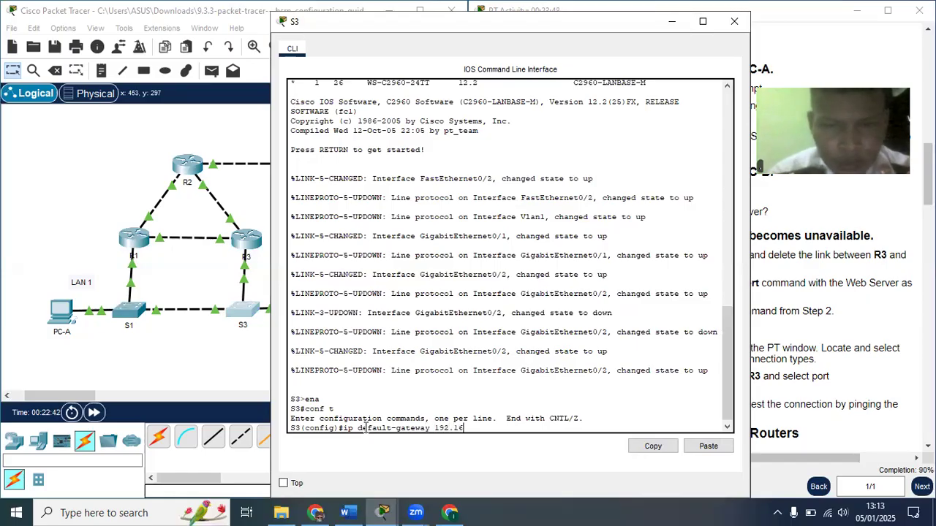
{"action": "type", "text": "8.1."}
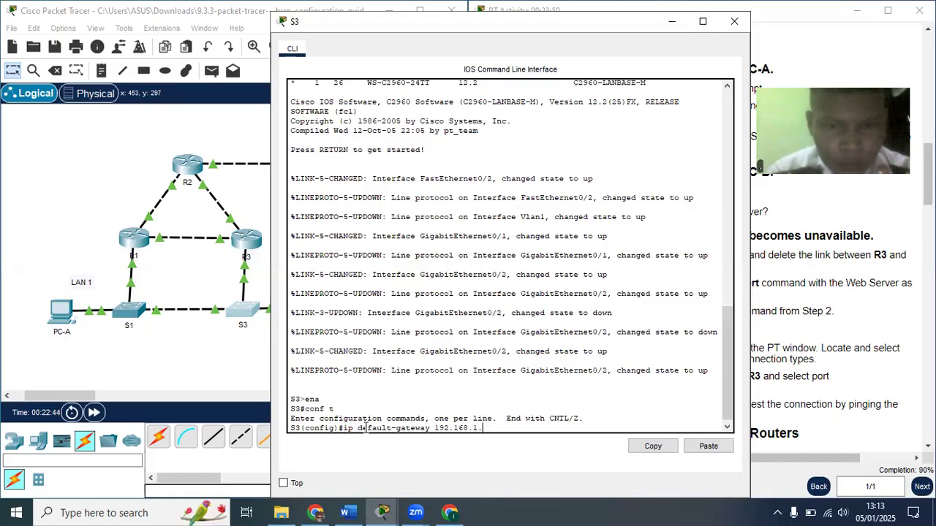
{"action": "type", "text": "254"}
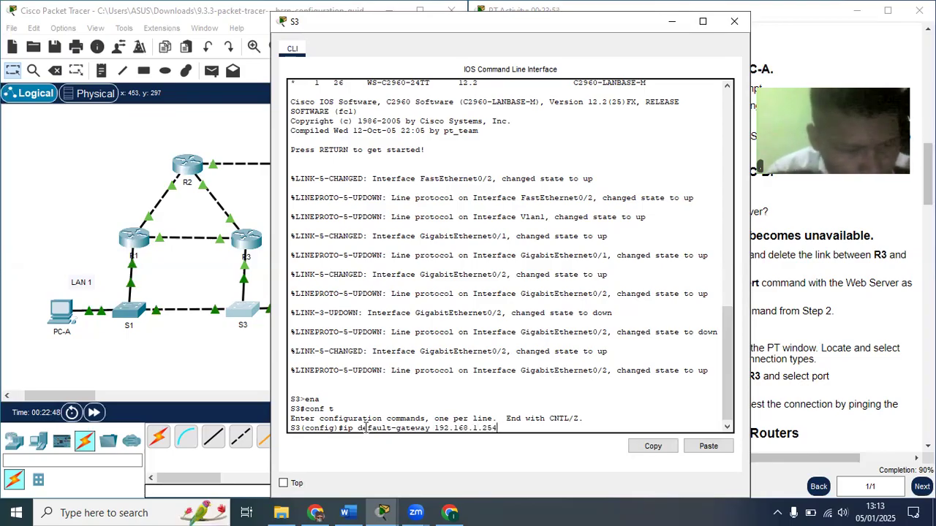
{"action": "key", "text": "Return"}
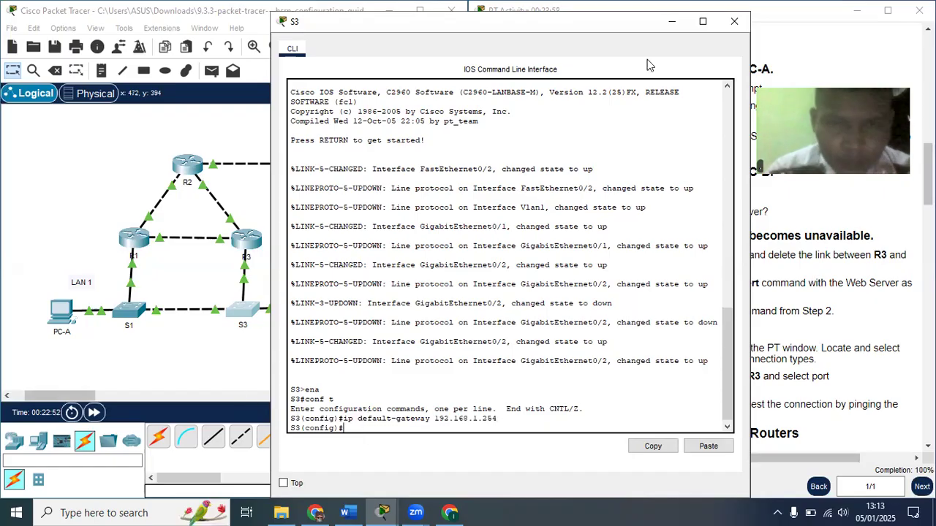
{"action": "left_click", "coordinate": [734, 22]}
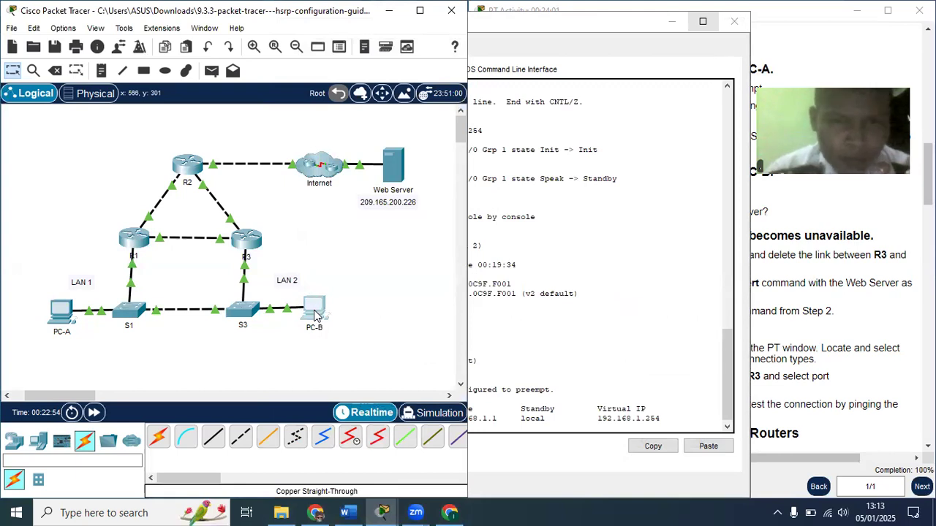
Step: Trace the route from PC-B's command prompt to the Web Server with tracert 209.165.200.226, and close PC-B's window
{"action": "left_click", "coordinate": [314, 310]}
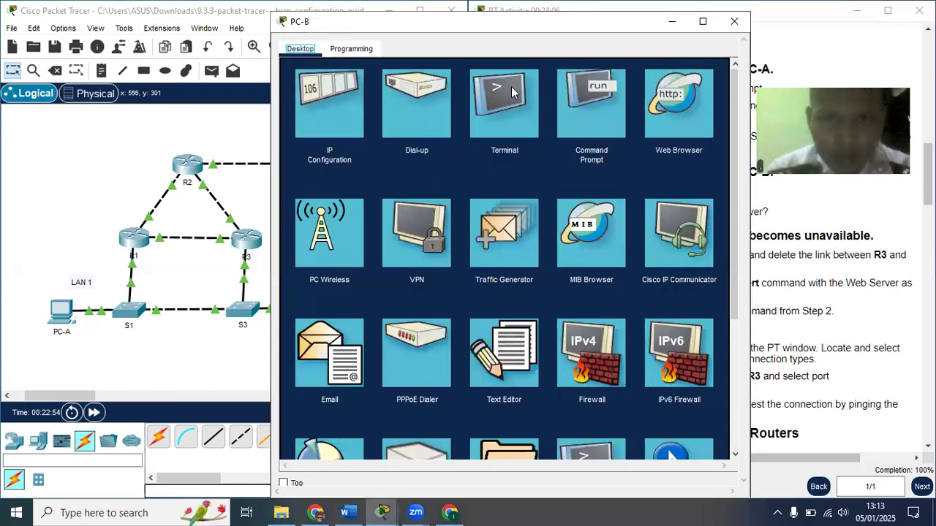
{"action": "left_click", "coordinate": [585, 99]}
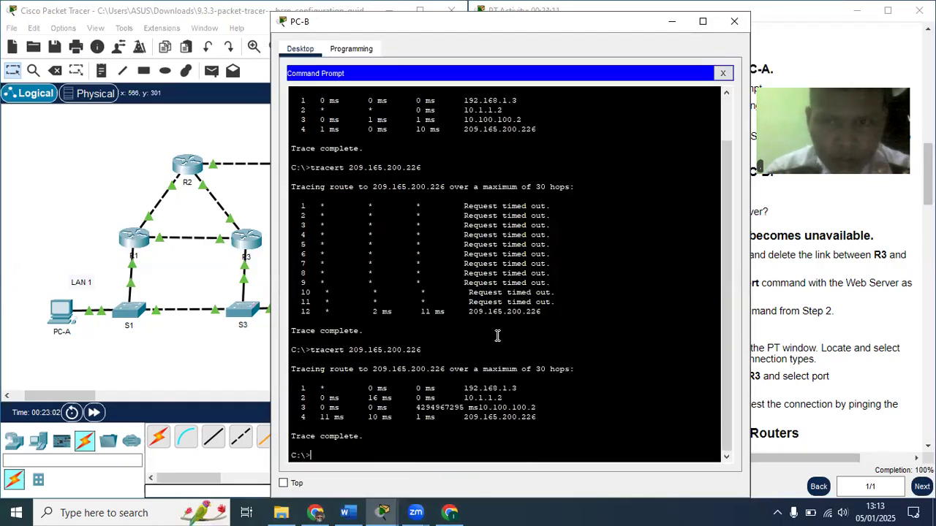
{"action": "type", "text": "tracert"}
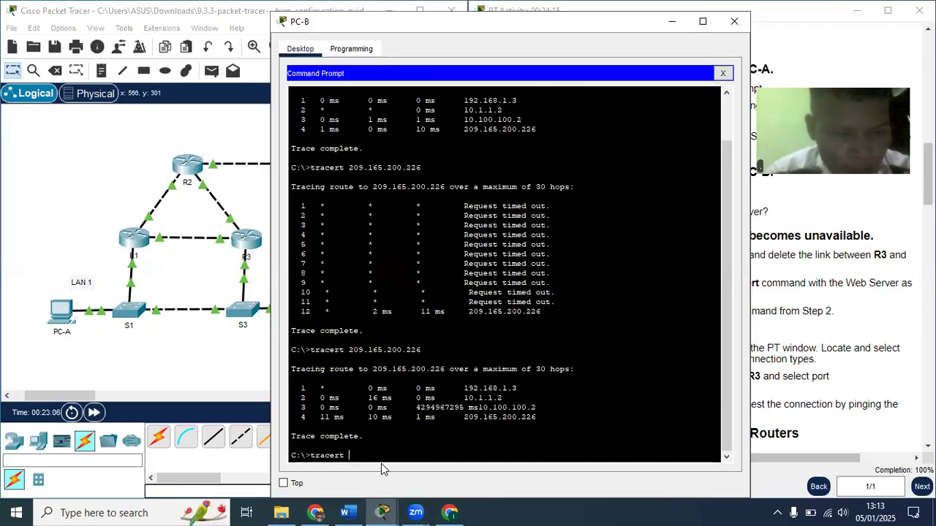
{"action": "type", "text": " 209"}
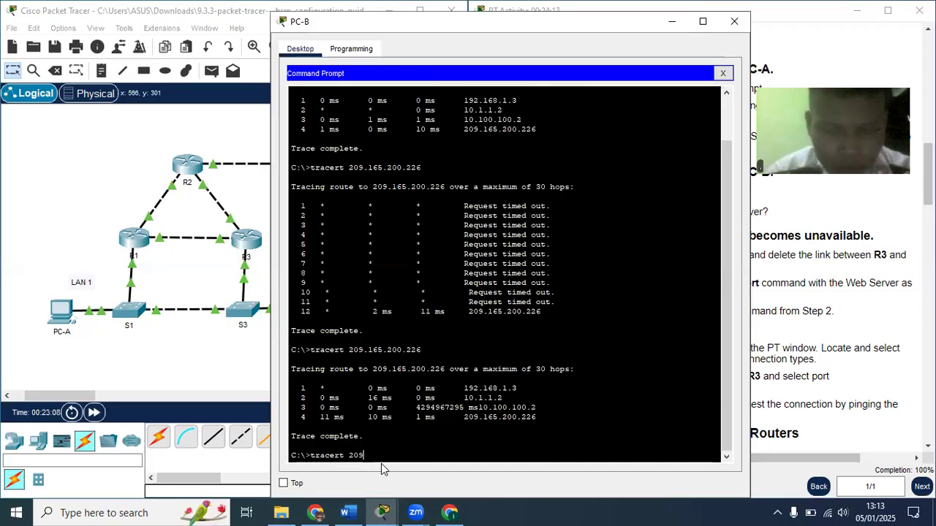
{"action": "type", "text": ".165.200"}
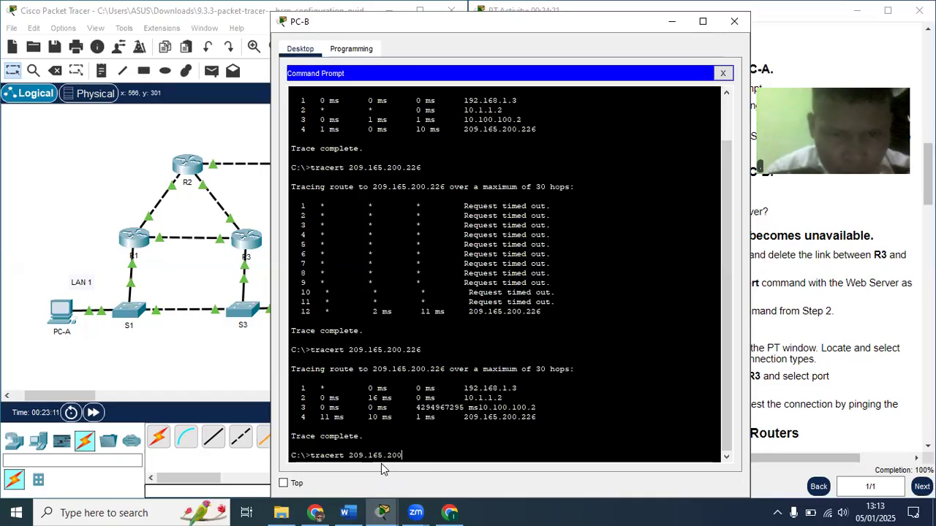
{"action": "type", "text": ".226"}
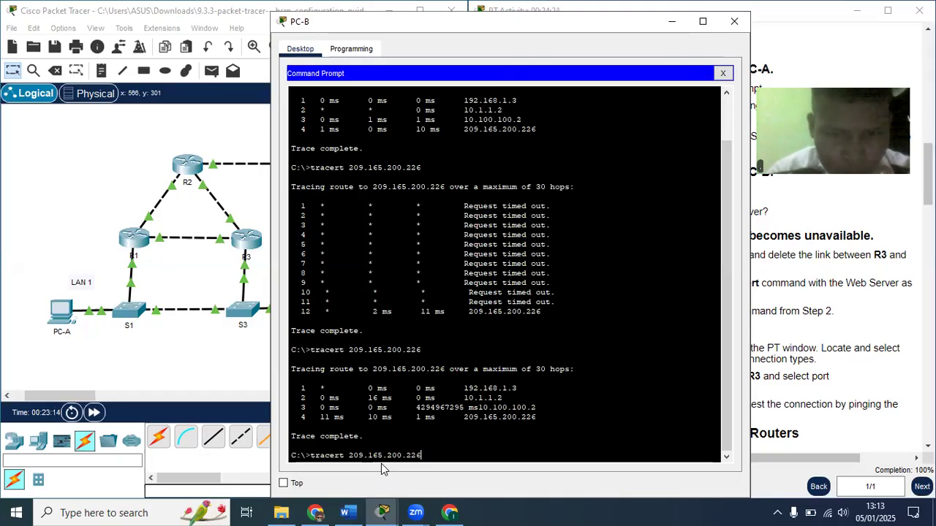
{"action": "key", "text": "Return"}
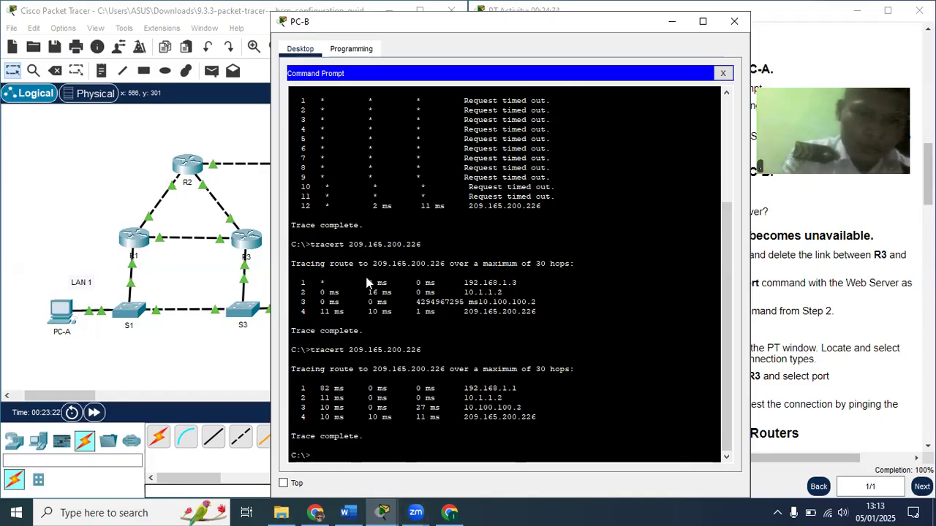
{"action": "left_click", "coordinate": [722, 75]}
{"action": "left_click", "coordinate": [733, 21]}
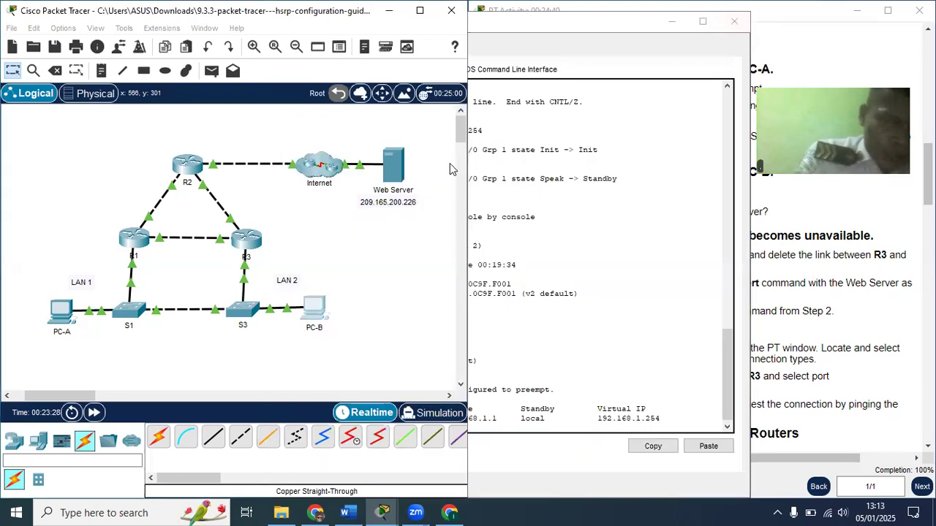
Step: Delete the link between R1 and S1 from the topology, keeping PC-B, and return to the selection tool
{"action": "left_click", "coordinate": [56, 70]}
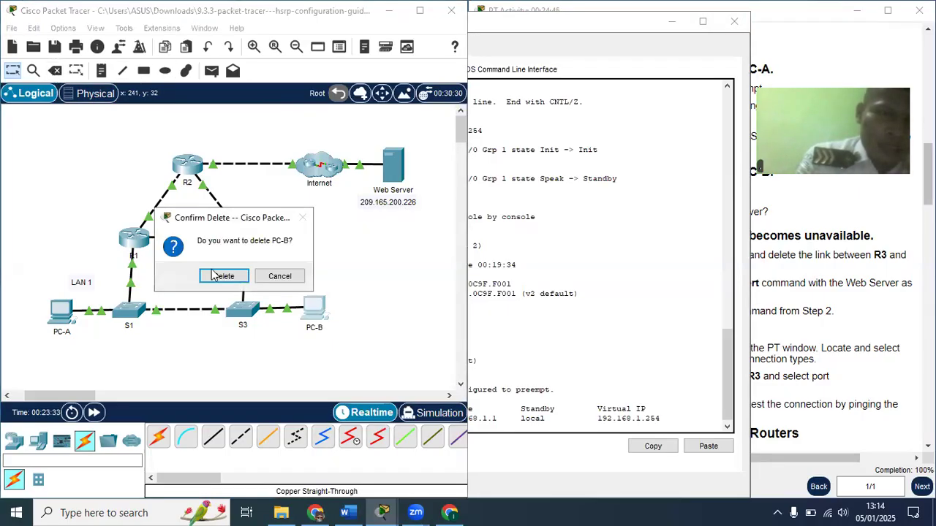
{"action": "left_click", "coordinate": [279, 276]}
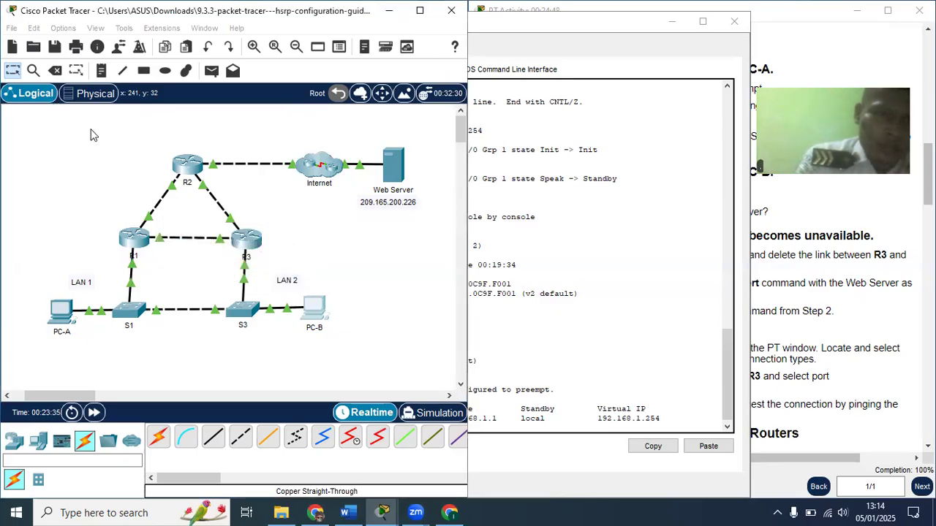
{"action": "left_click", "coordinate": [54, 70]}
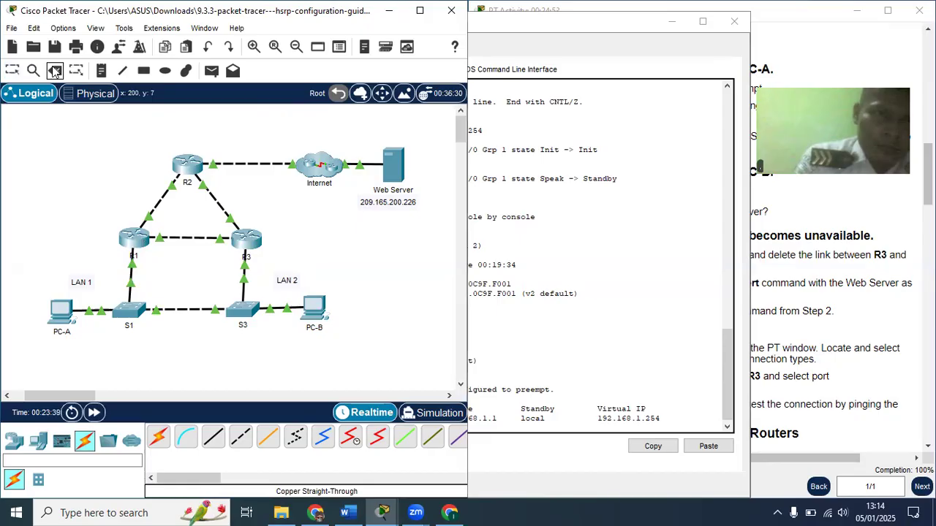
{"action": "left_click", "coordinate": [128, 278]}
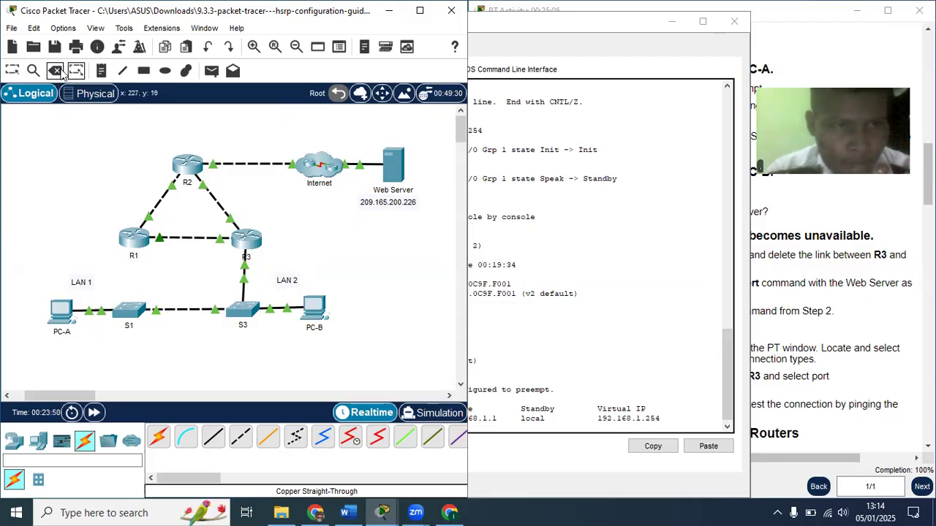
{"action": "left_click", "coordinate": [12, 71]}
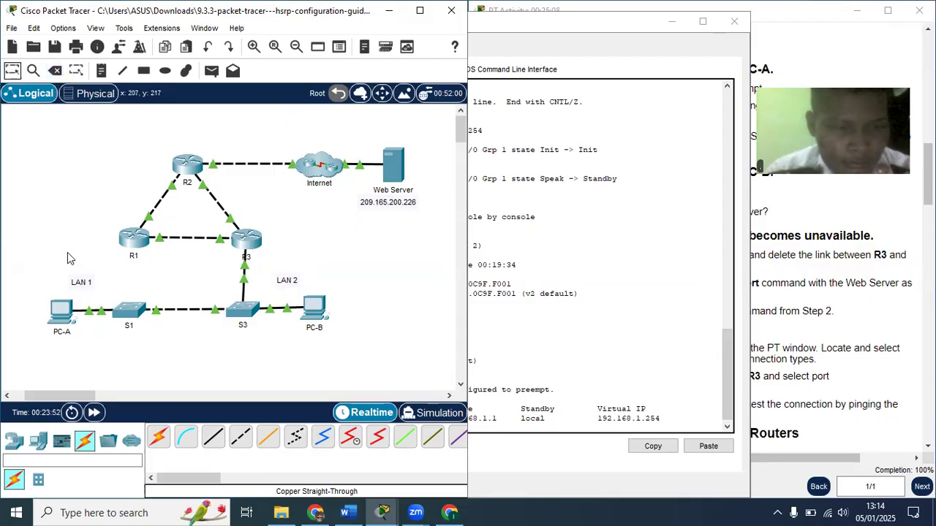
Step: Trace the route to the Web Server from PC-B's command prompt with tracert 209.165.200.226
{"action": "left_click", "coordinate": [324, 314]}
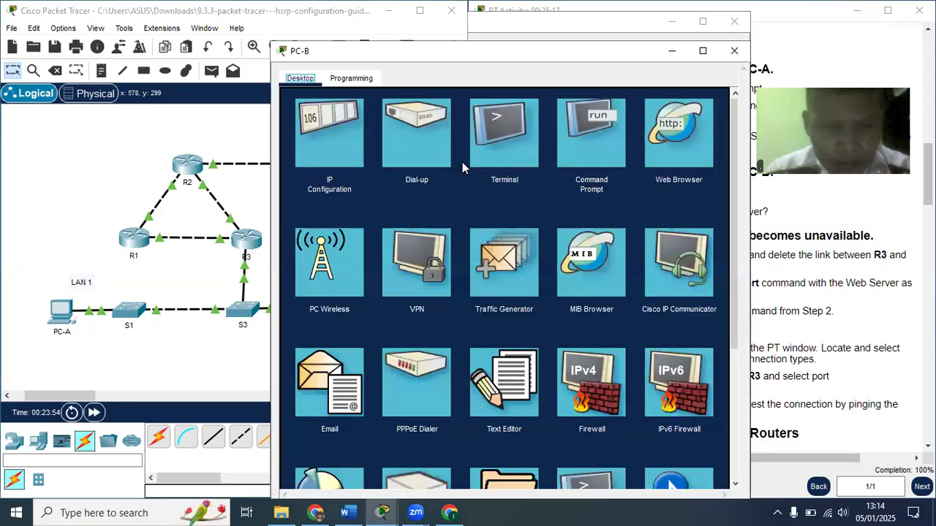
{"action": "left_click", "coordinate": [598, 157]}
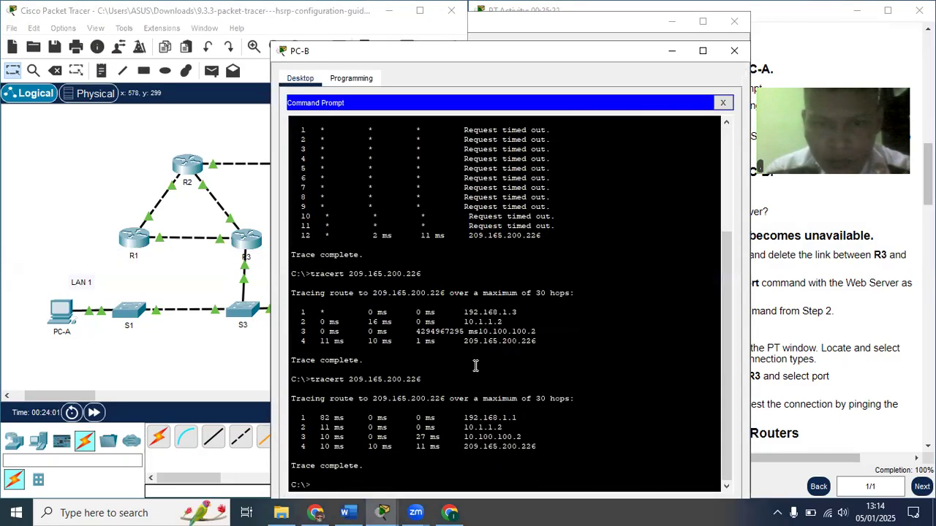
{"action": "type", "text": "tra"}
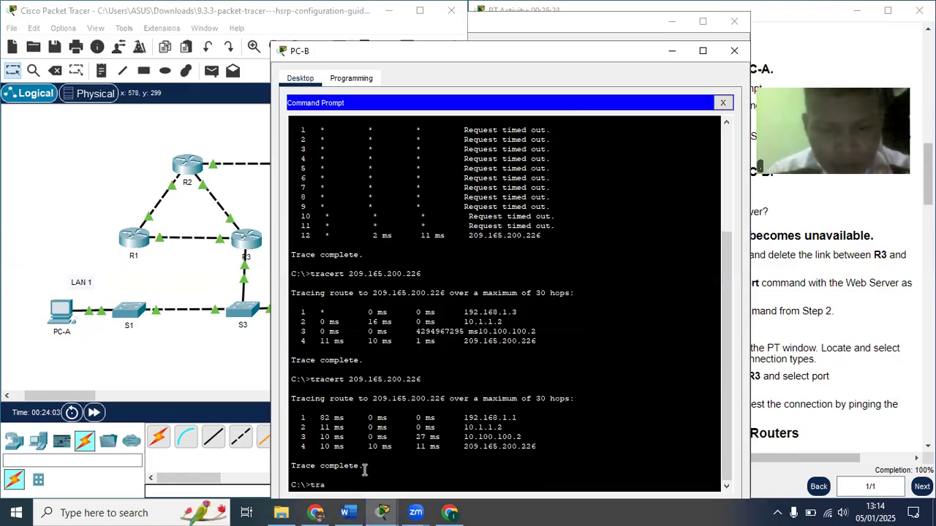
{"action": "type", "text": "cert 209.165.200"}
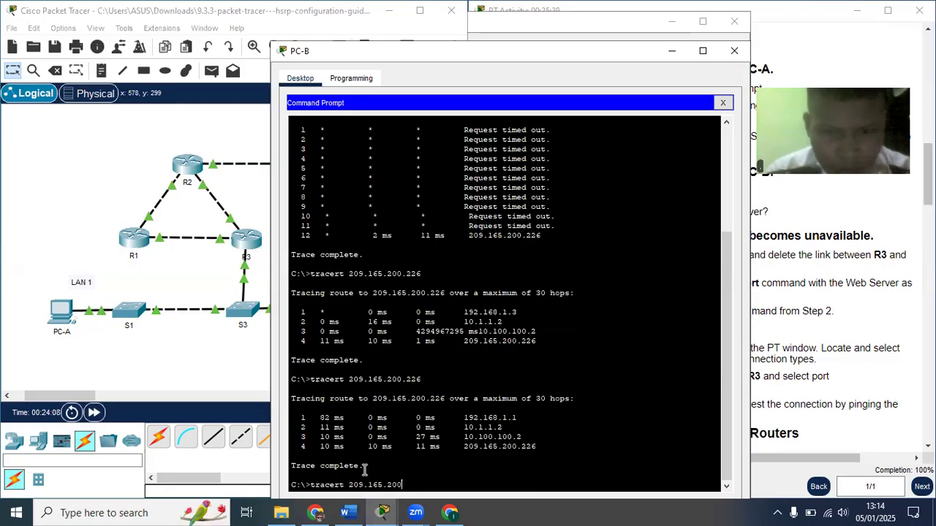
{"action": "type", "text": ".226"}
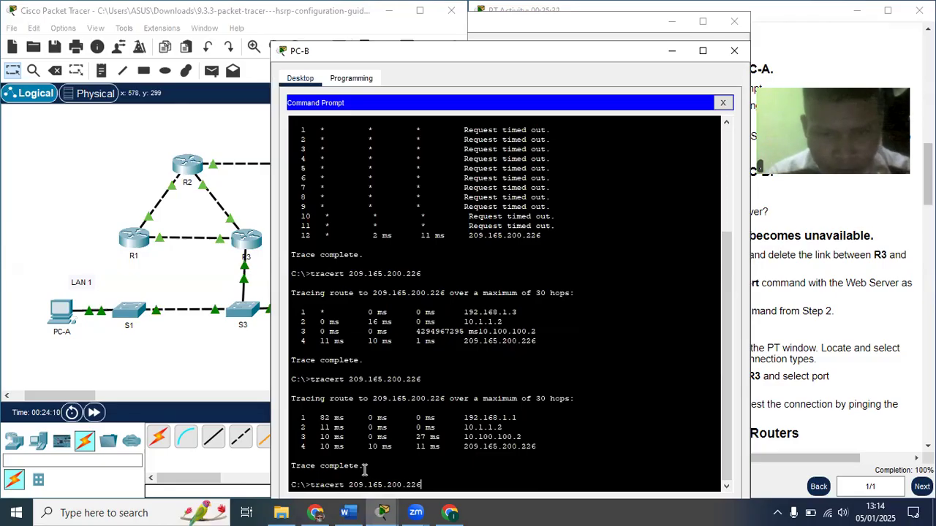
{"action": "key", "text": "Return"}
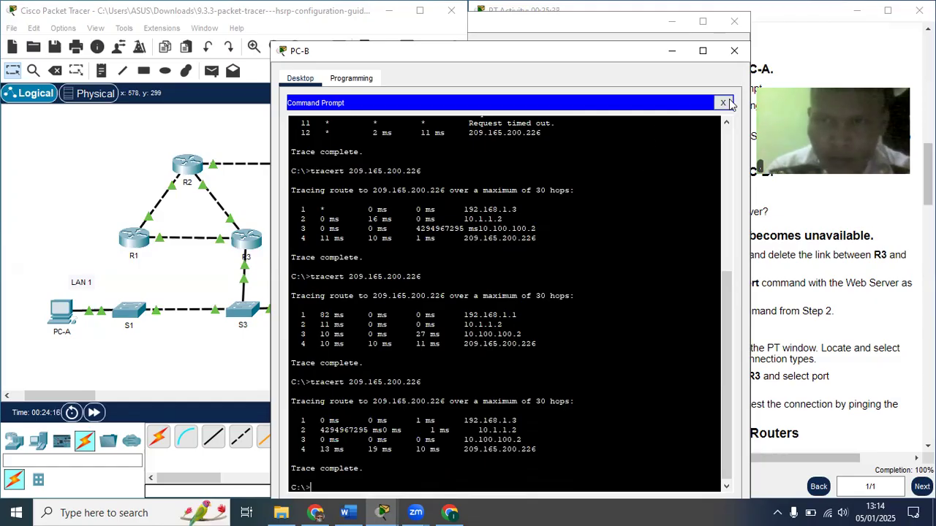
Step: Close PC-B's command prompt and device window, along with the open router command-line windows
{"action": "left_click", "coordinate": [724, 103]}
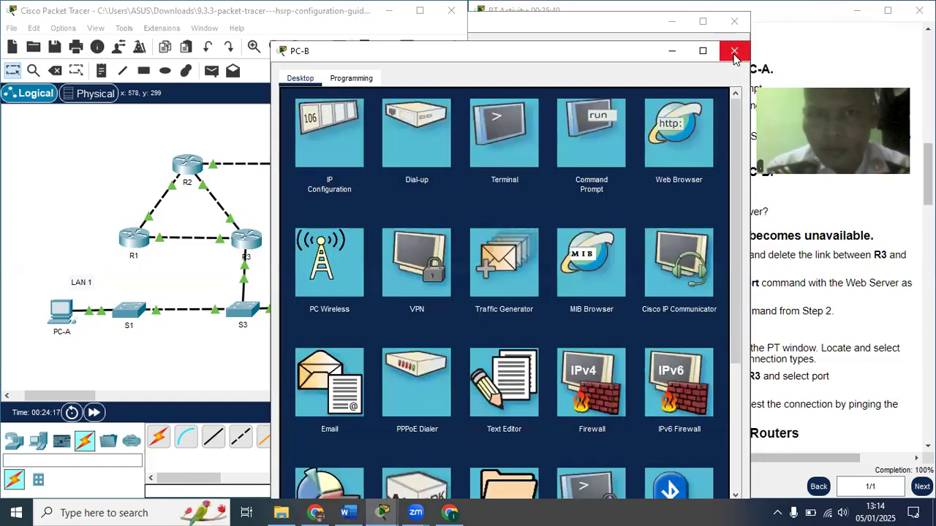
{"action": "left_click", "coordinate": [734, 50]}
{"action": "left_click", "coordinate": [735, 33]}
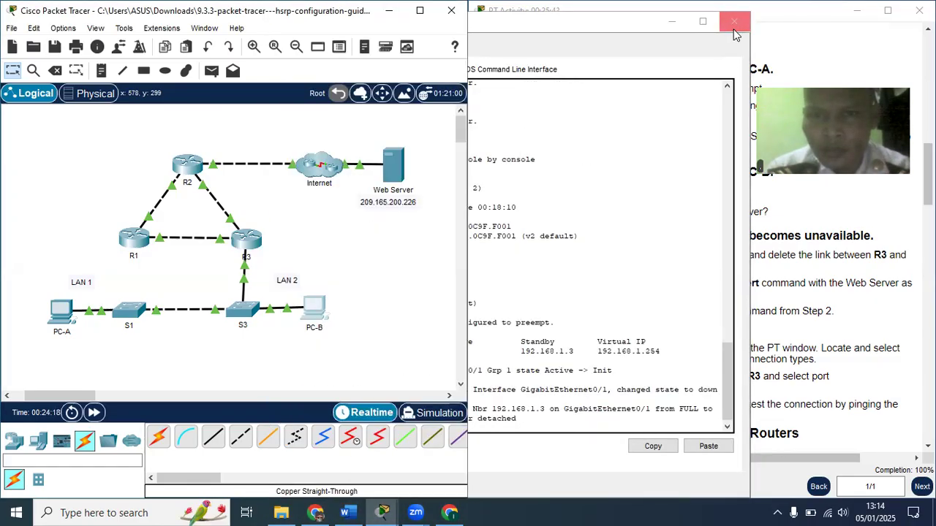
{"action": "left_click", "coordinate": [737, 27]}
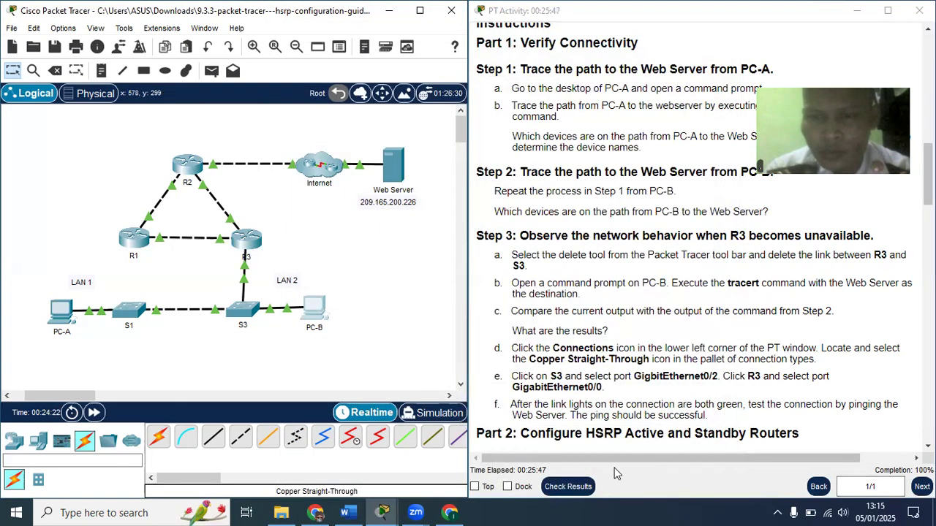
Step: Check the activity results' assessment items, close the results, and read the instructions for restoring the link to R1
{"action": "left_click", "coordinate": [569, 486]}
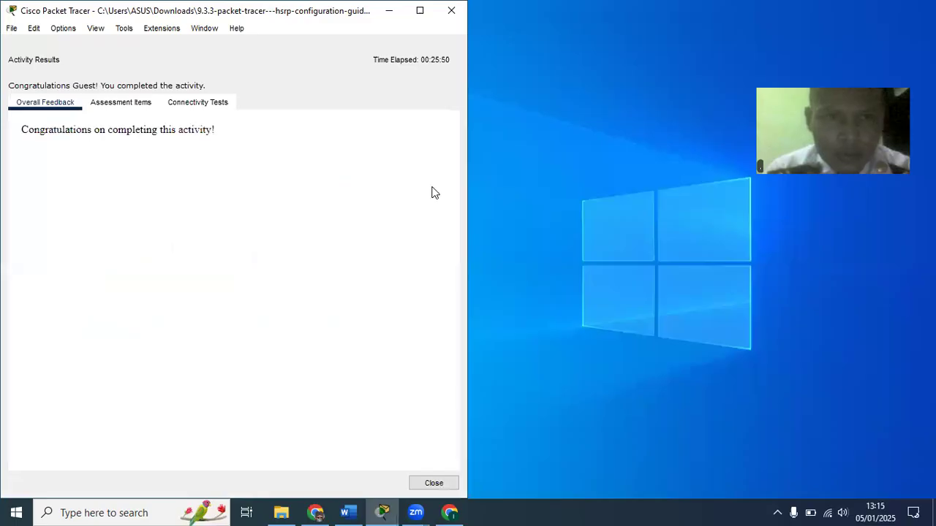
{"action": "left_click", "coordinate": [123, 104]}
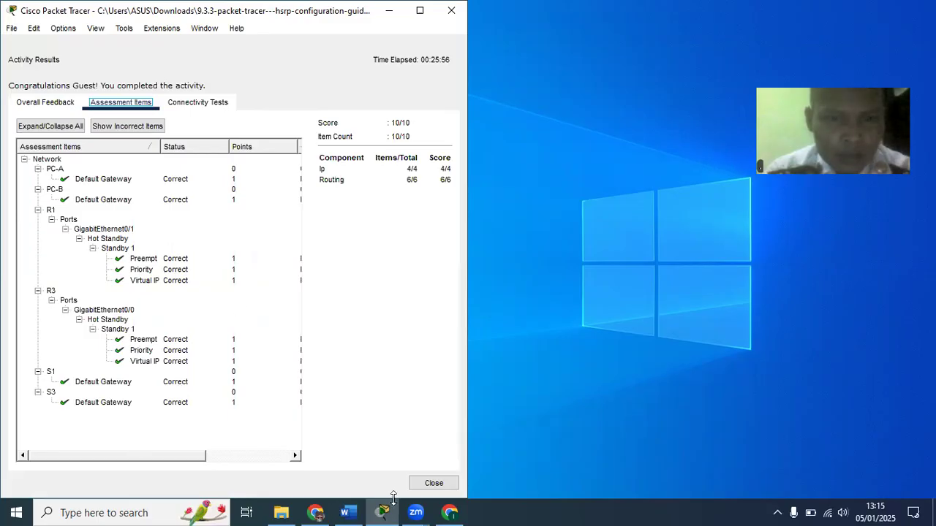
{"action": "left_click", "coordinate": [433, 483]}
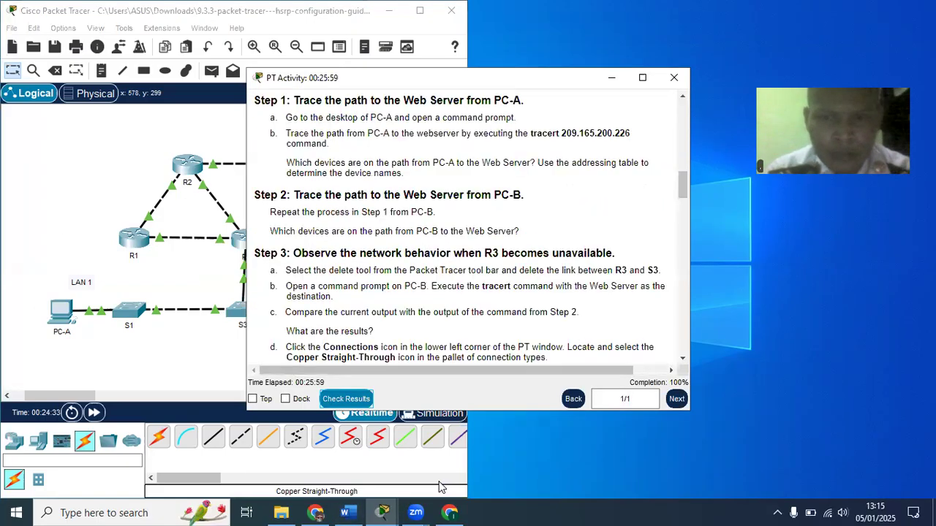
{"action": "scroll", "coordinate": [607, 168], "scroll_direction": "down", "scroll_amount": 10}
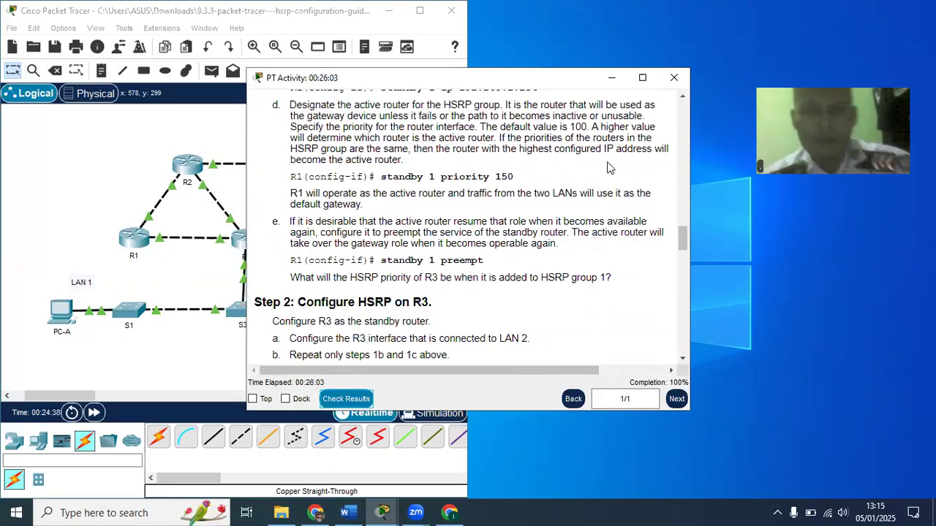
{"action": "scroll", "coordinate": [606, 167], "scroll_direction": "down", "scroll_amount": 15}
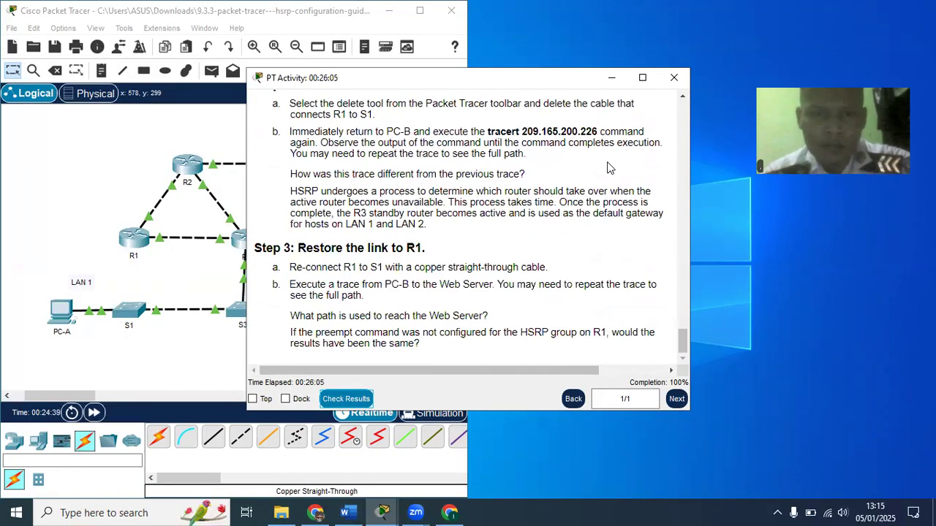